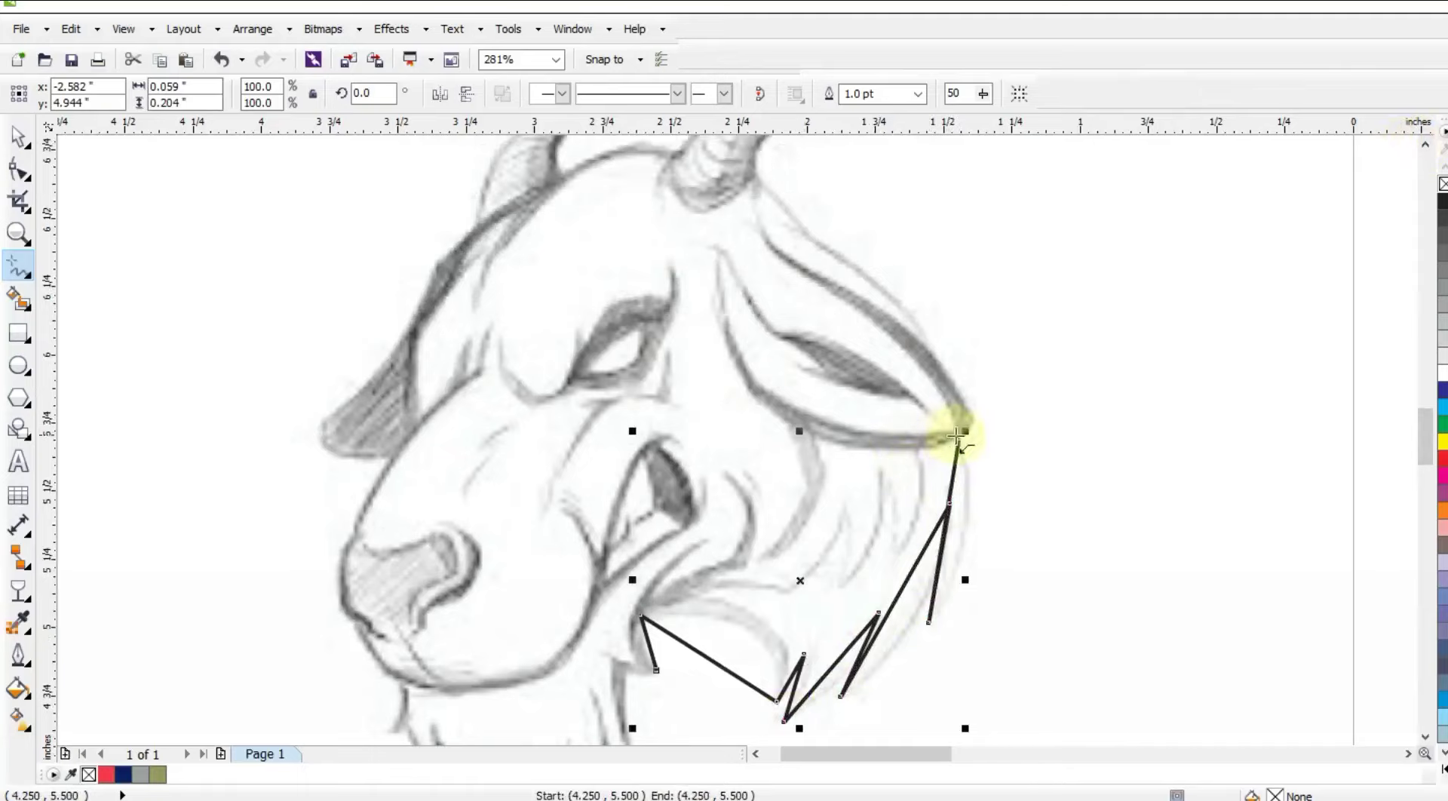
- Extend the goat's outline from the right ear tip along the ear's upper edge, around the right horn and across the head top
left_click(975, 424)
double_click(808, 226)
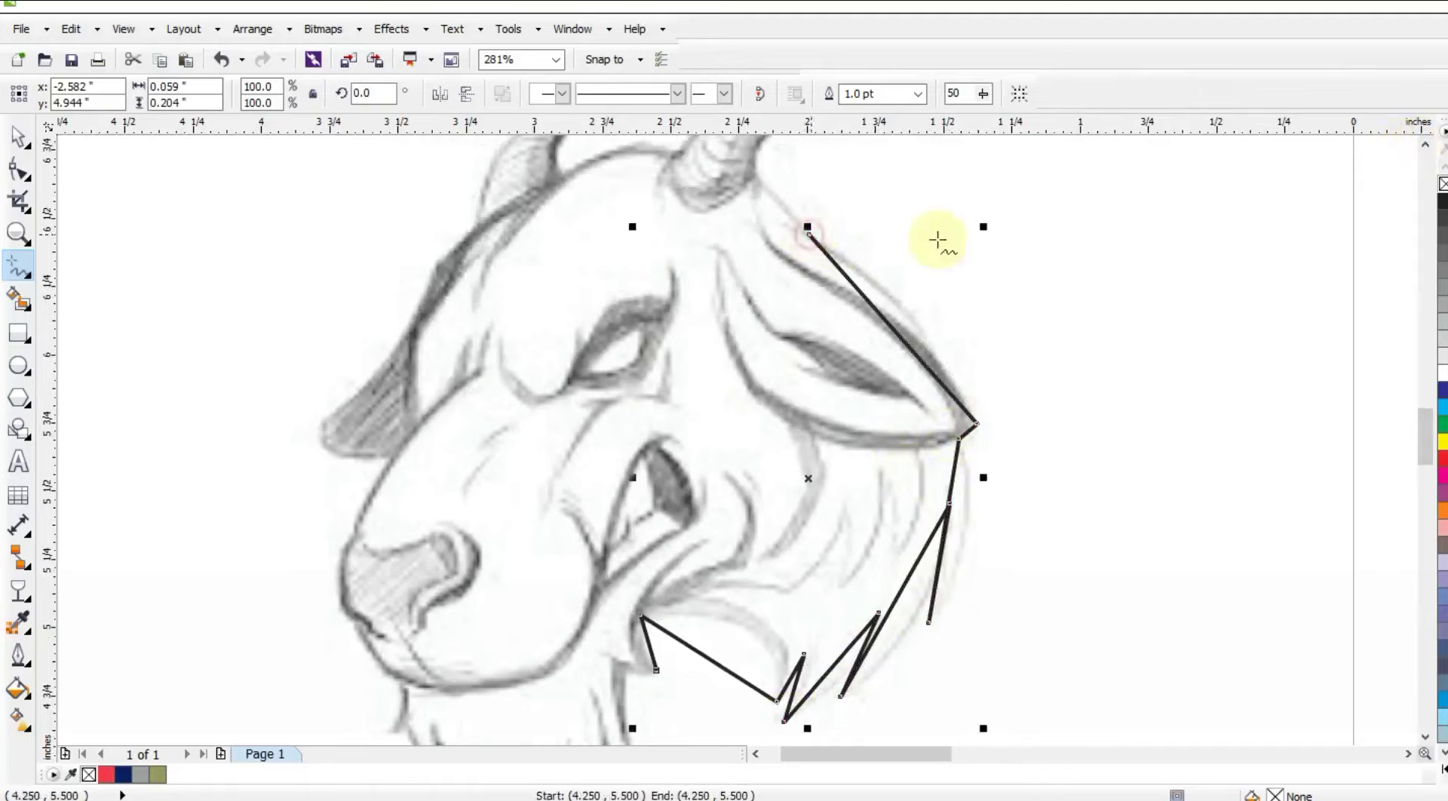
left_click(1425, 144)
left_click(755, 352)
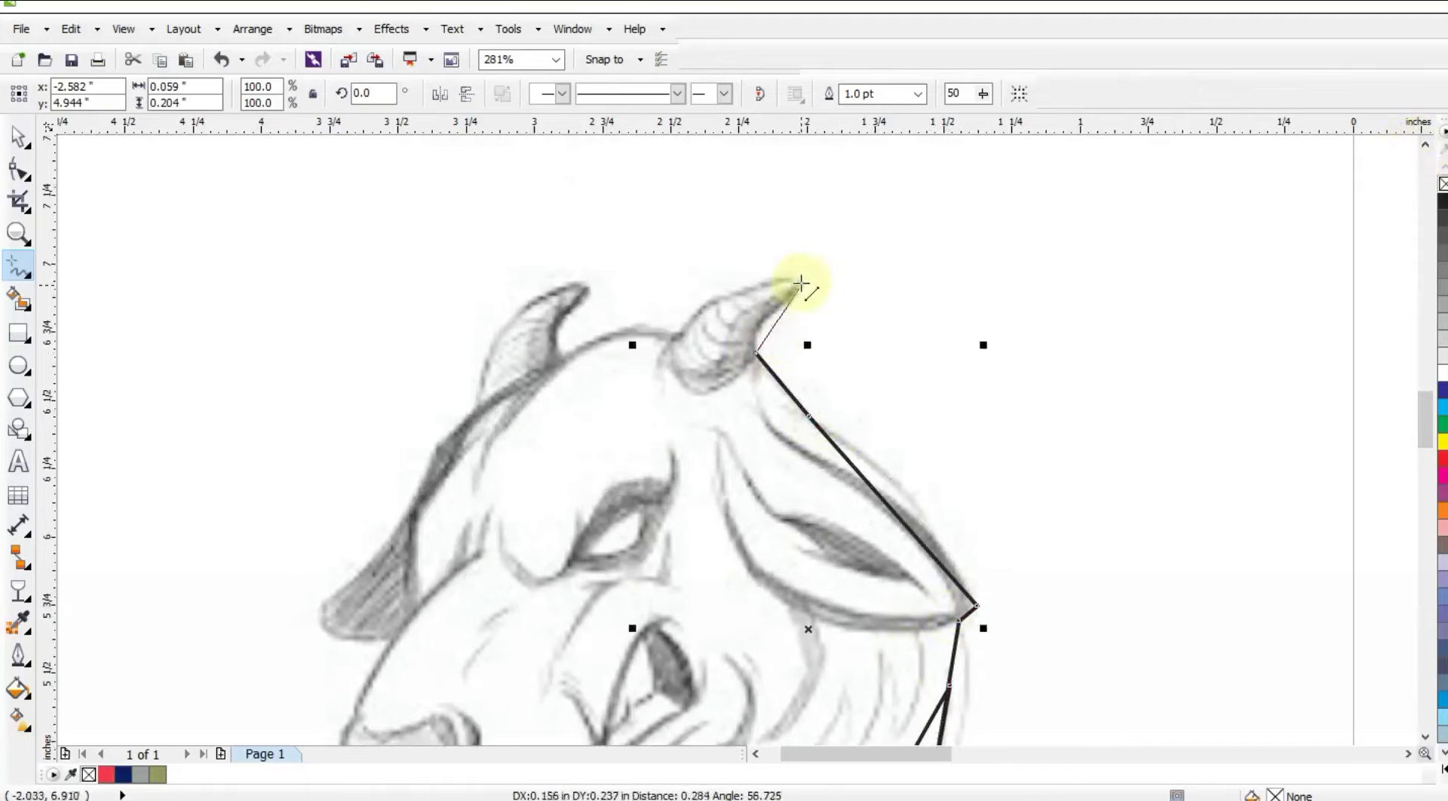
left_click(677, 336)
left_click(556, 359)
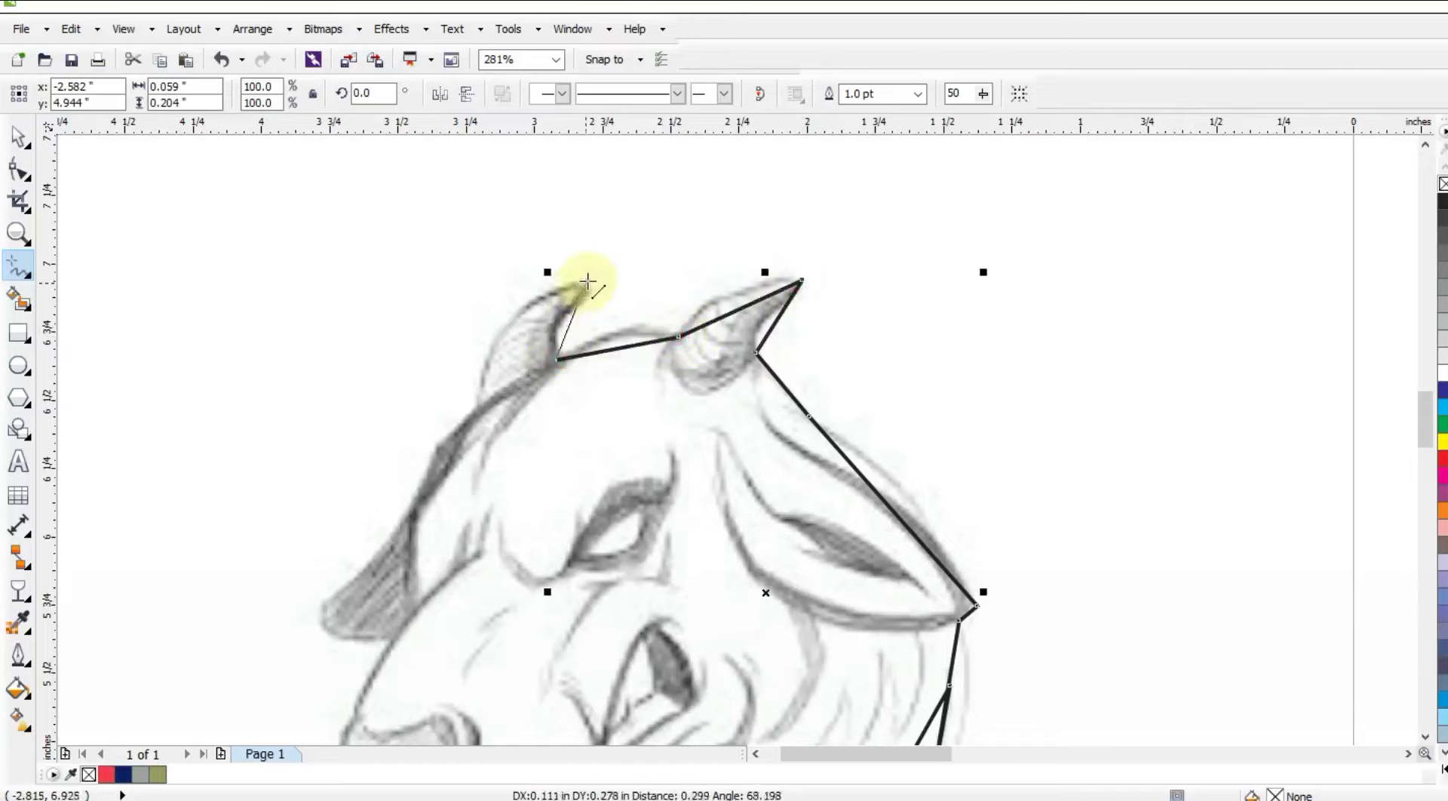
- Extend the outline around the left horn and down the left ear to its lower corner against the face
left_click(588, 281)
left_click(477, 404)
left_click(434, 443)
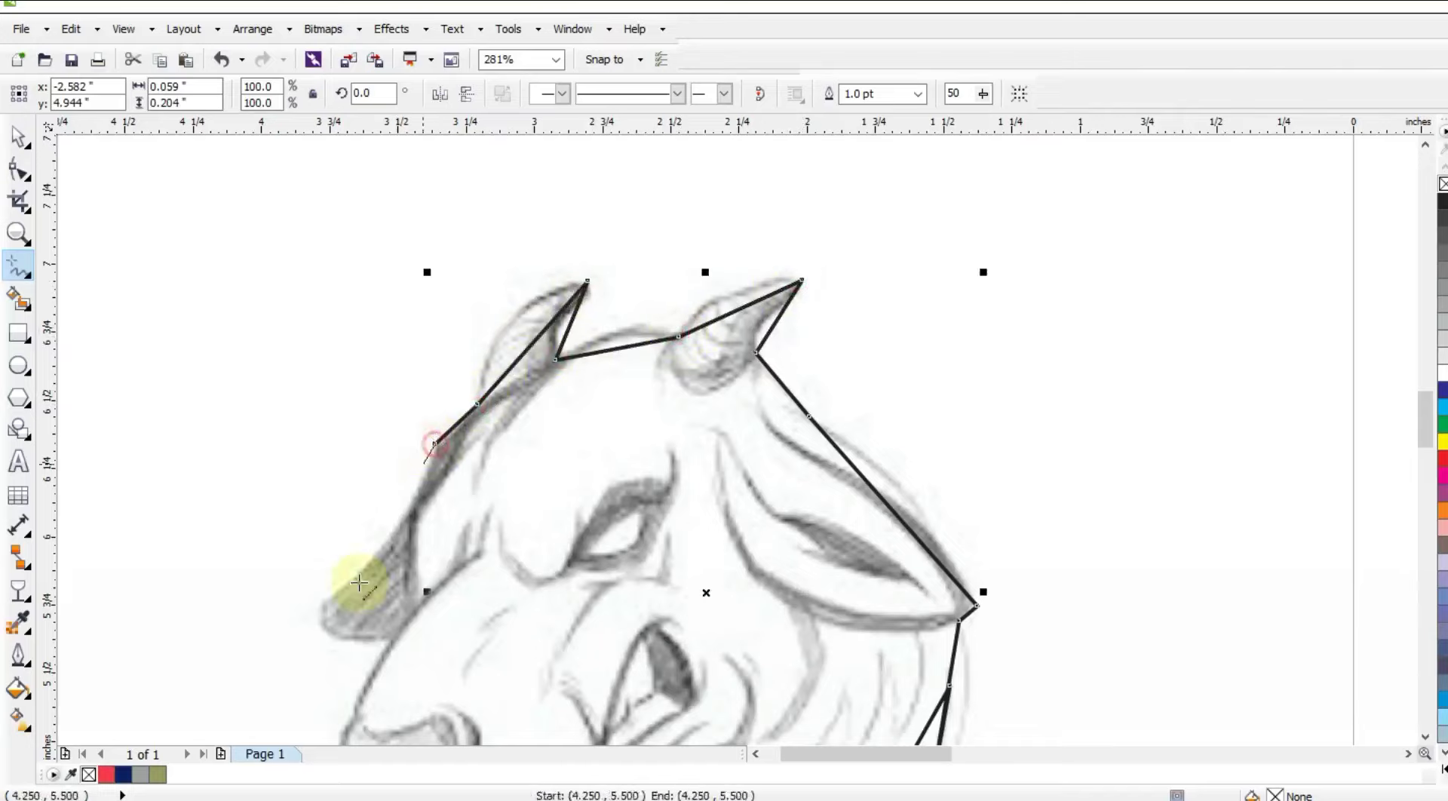
left_click(317, 605)
left_click(390, 642)
- Continue the outline from the left ear down the snout and nose to the chin and the first beard tuft
left_click(18, 233)
right_click(551, 311)
left_click_drag(358, 319, 1067, 722)
scroll(677, 681, "up", 1)
left_click(18, 266)
left_click(513, 281)
left_click(480, 356)
left_click(465, 412)
left_click(521, 497)
left_click(584, 605)
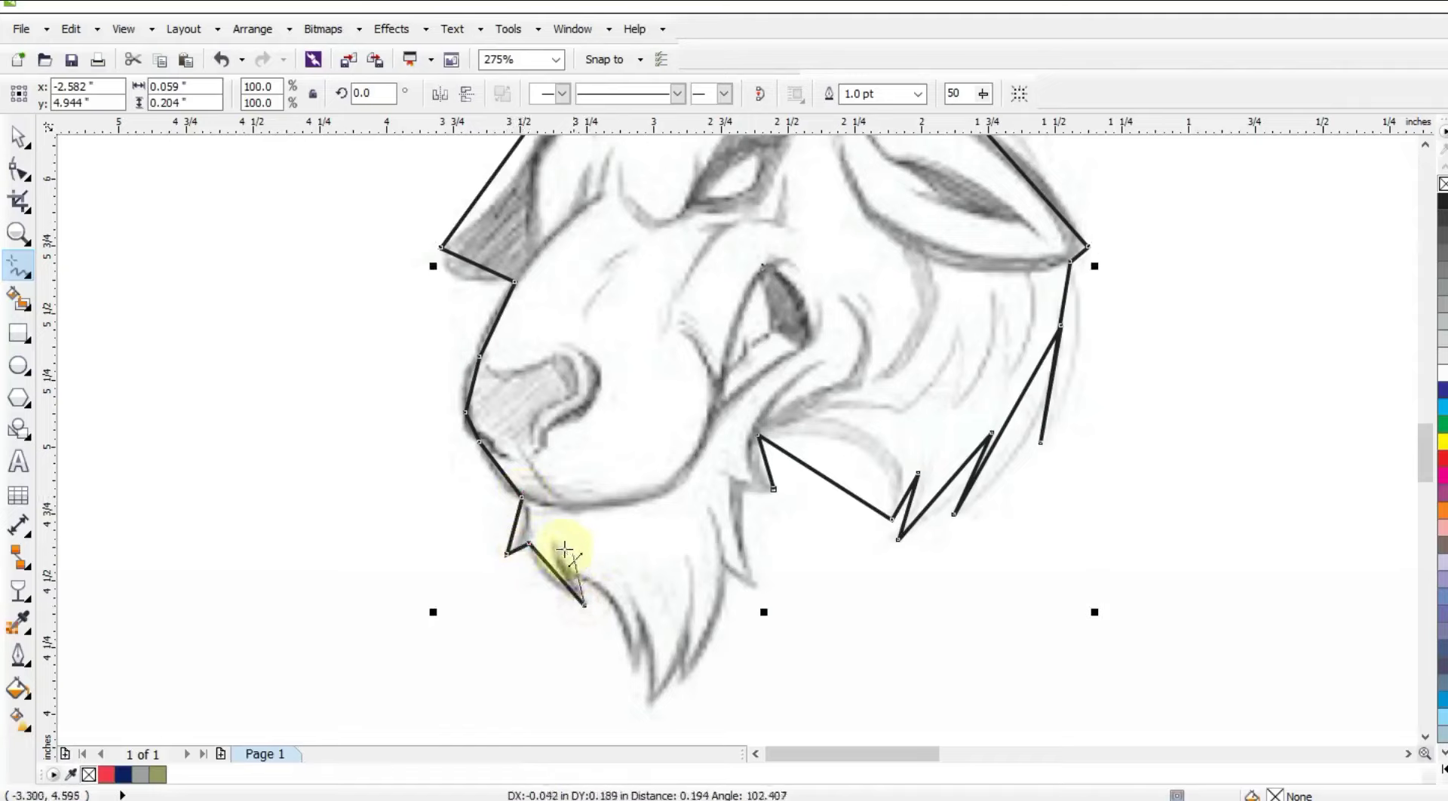
- Trace the zigzag tufts of the beard, correcting the misplaced segment, and close the outline at its start node under the jaw
left_click(561, 546)
left_click(632, 672)
left_click(632, 596)
left_click(645, 697)
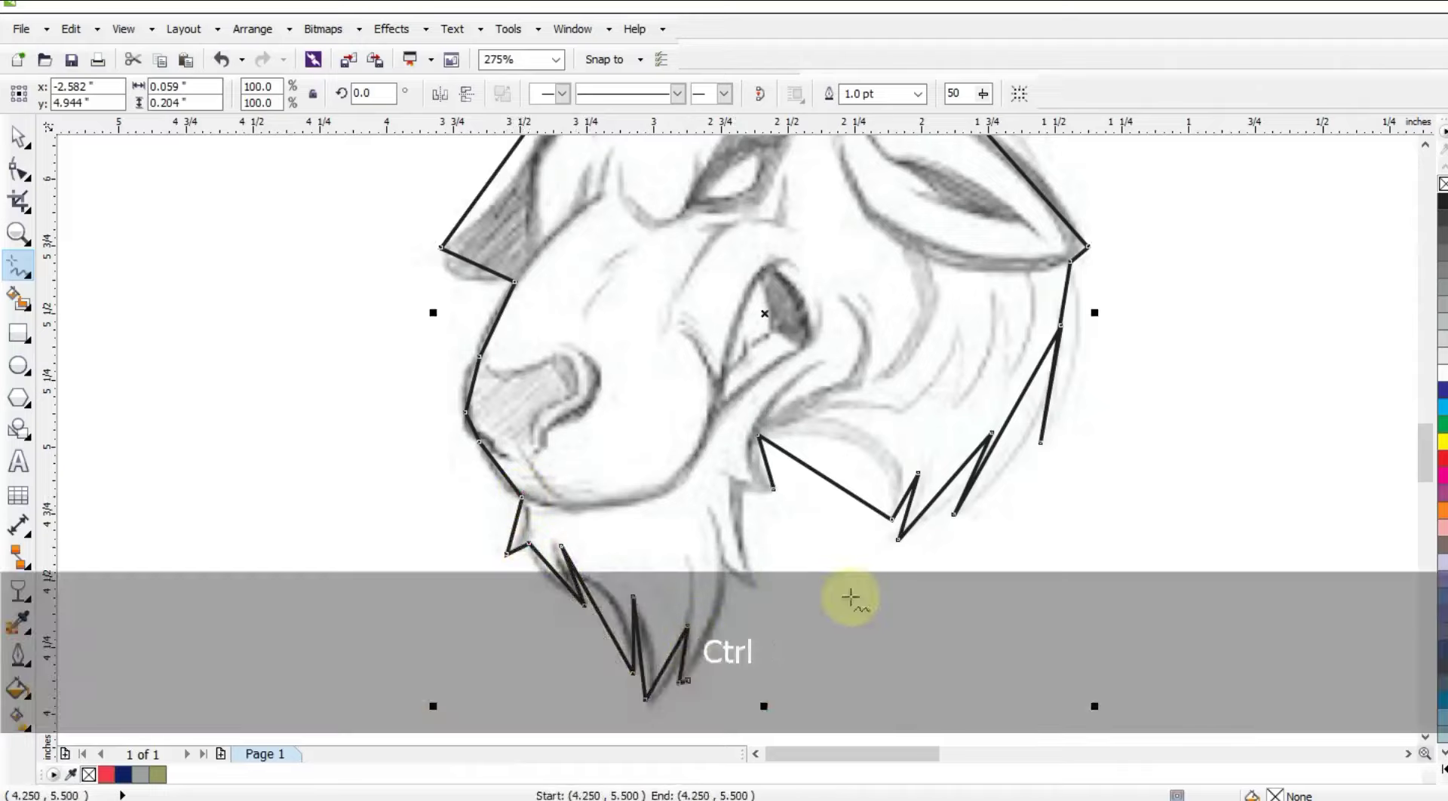
key("ctrl+z")
left_click(679, 680)
left_click(723, 562)
left_click(754, 588)
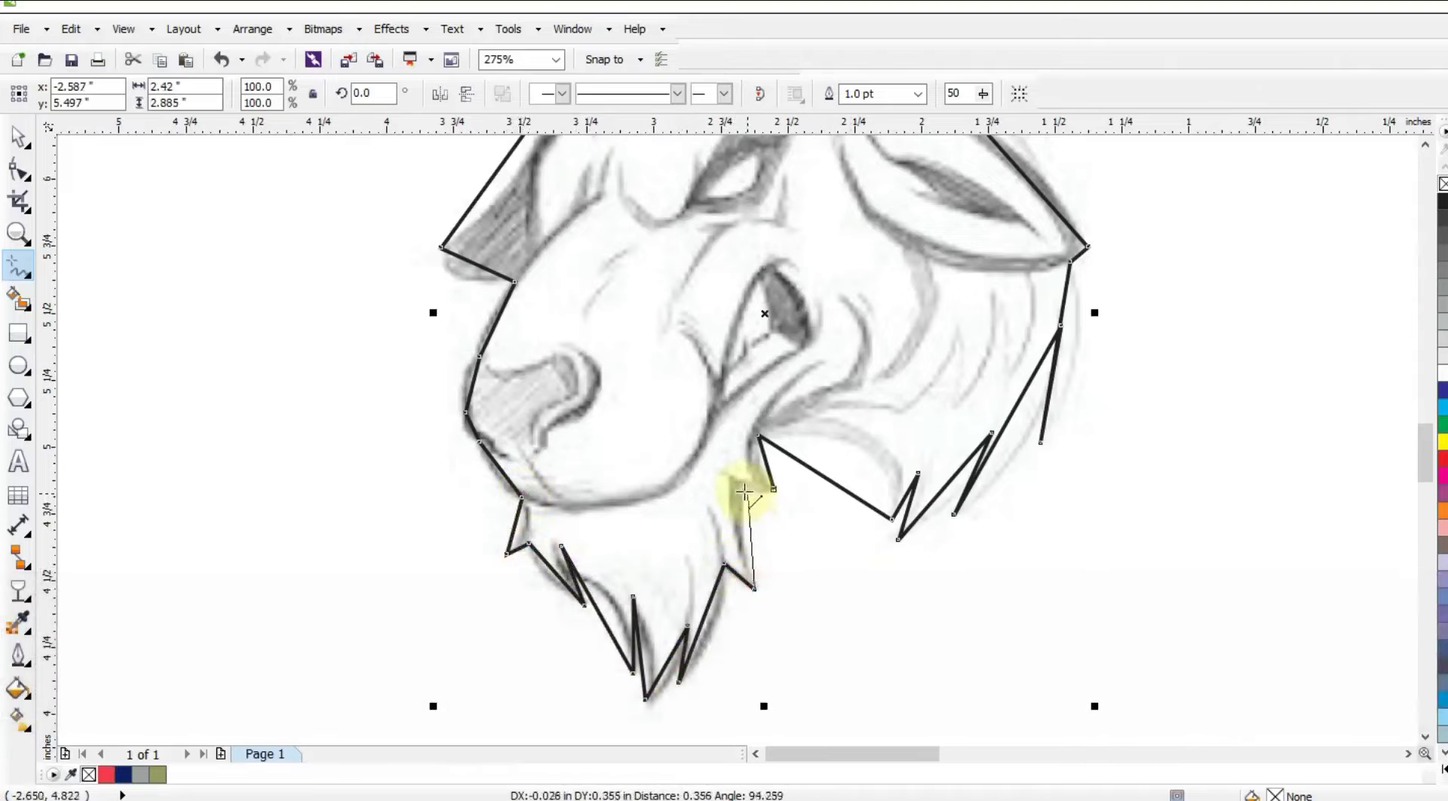
left_click(743, 487)
left_click(773, 488)
- Select all nodes of the closed head outline and convert its straight segments to curves
left_click(23, 240)
right_click(453, 349)
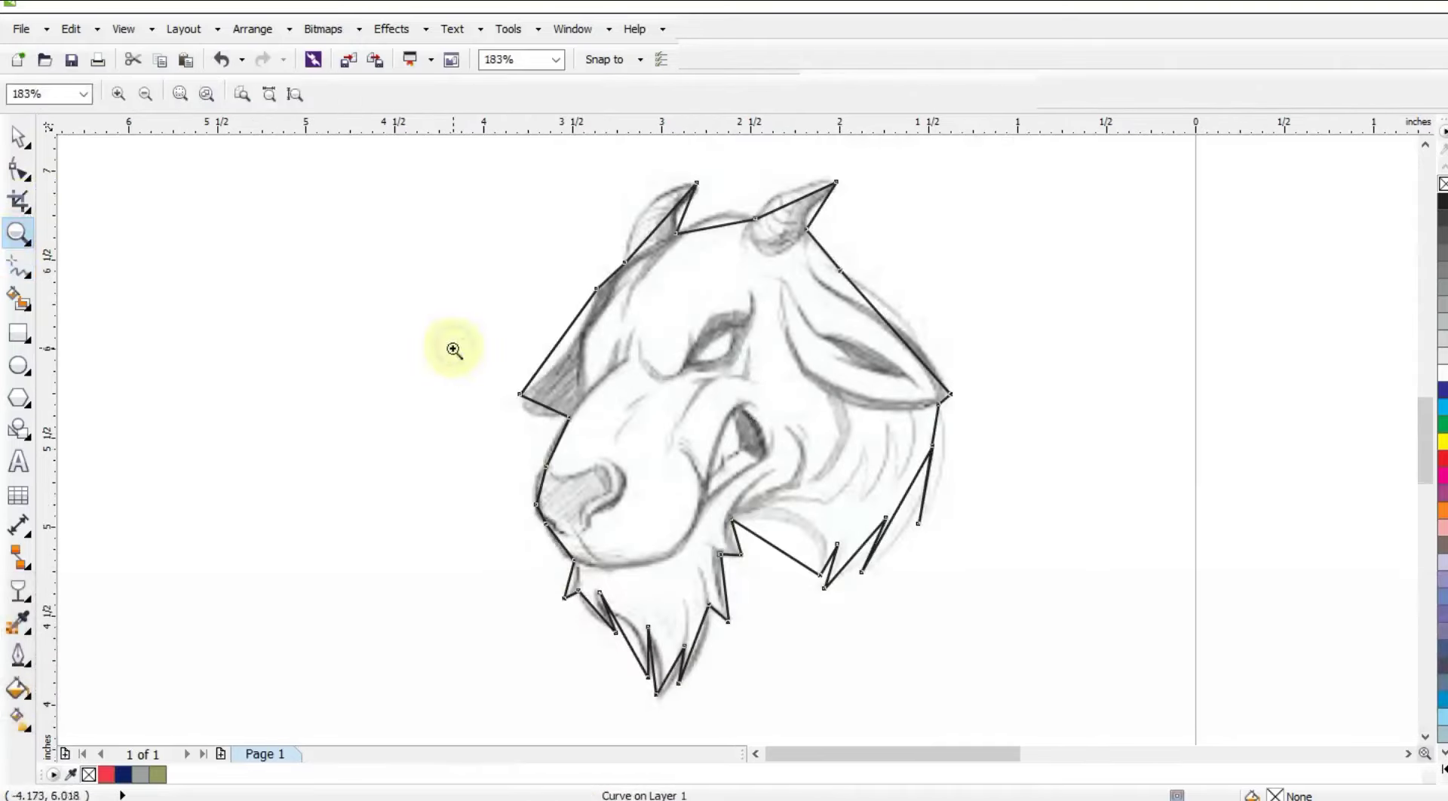
left_click(19, 170)
left_click_drag(333, 139, 1036, 704)
left_click(282, 96)
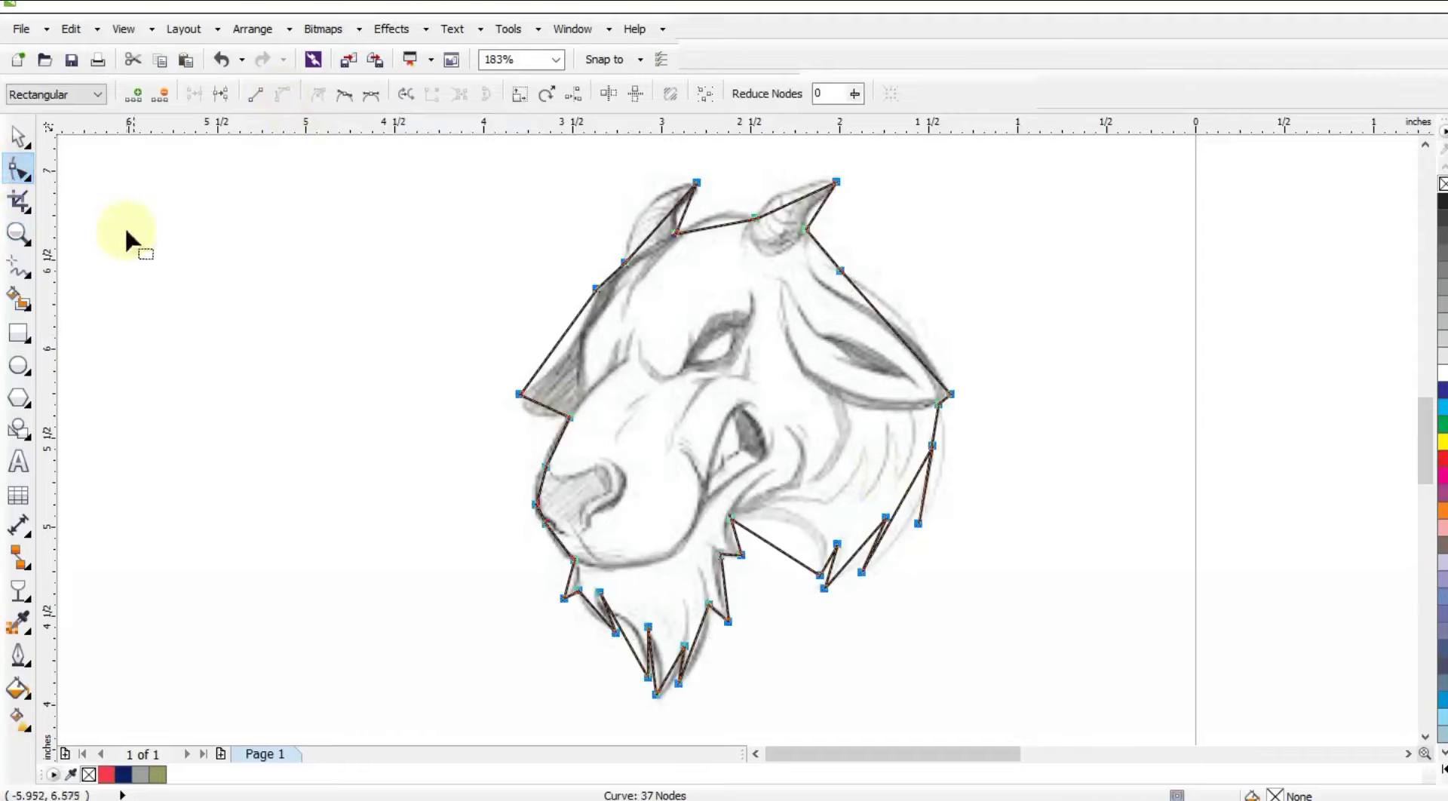
- Bend both edges of the right horn to follow the sketch and adjust the node at its tip
left_click(19, 234)
left_click_drag(599, 169, 1024, 432)
left_click(15, 171)
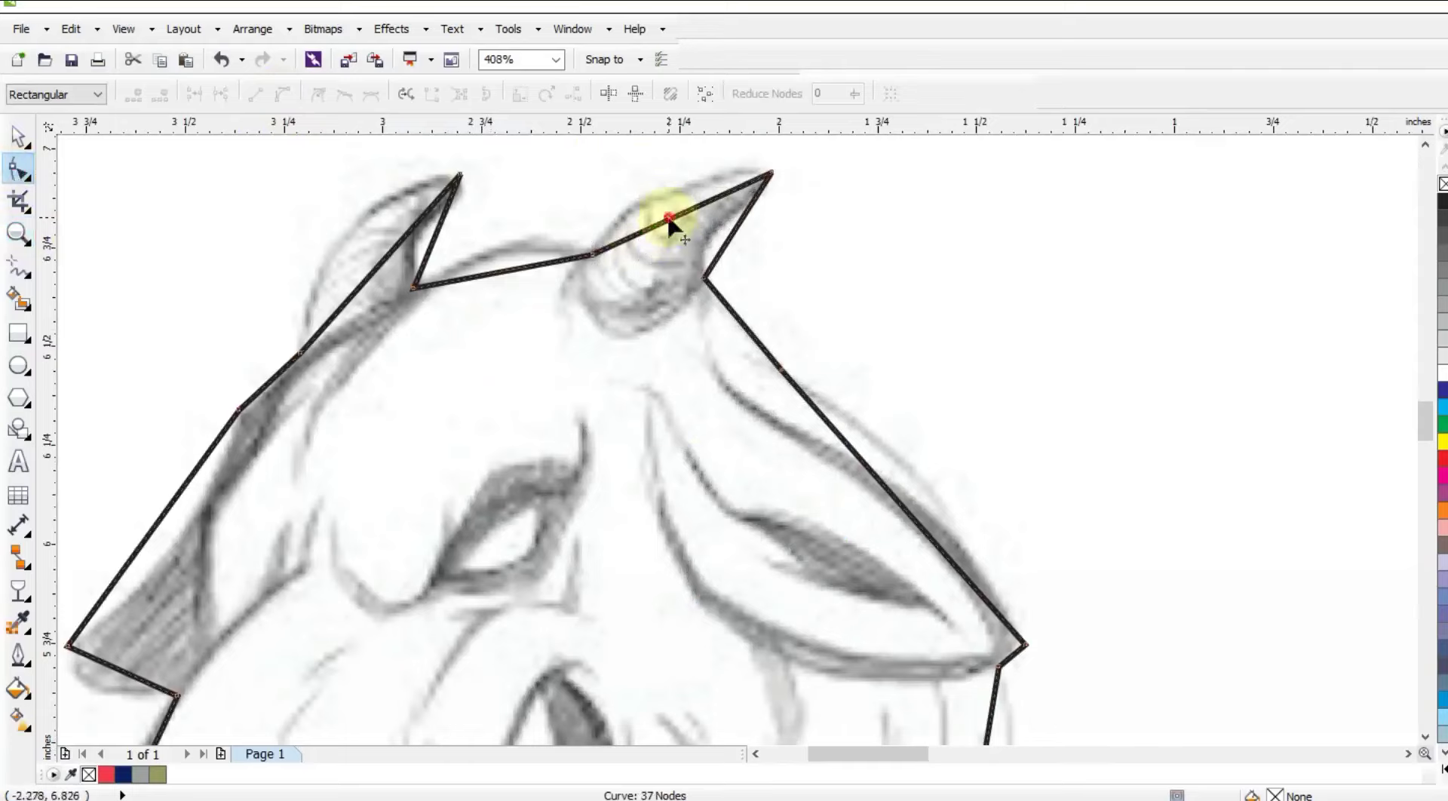
left_click_drag(662, 220, 644, 192)
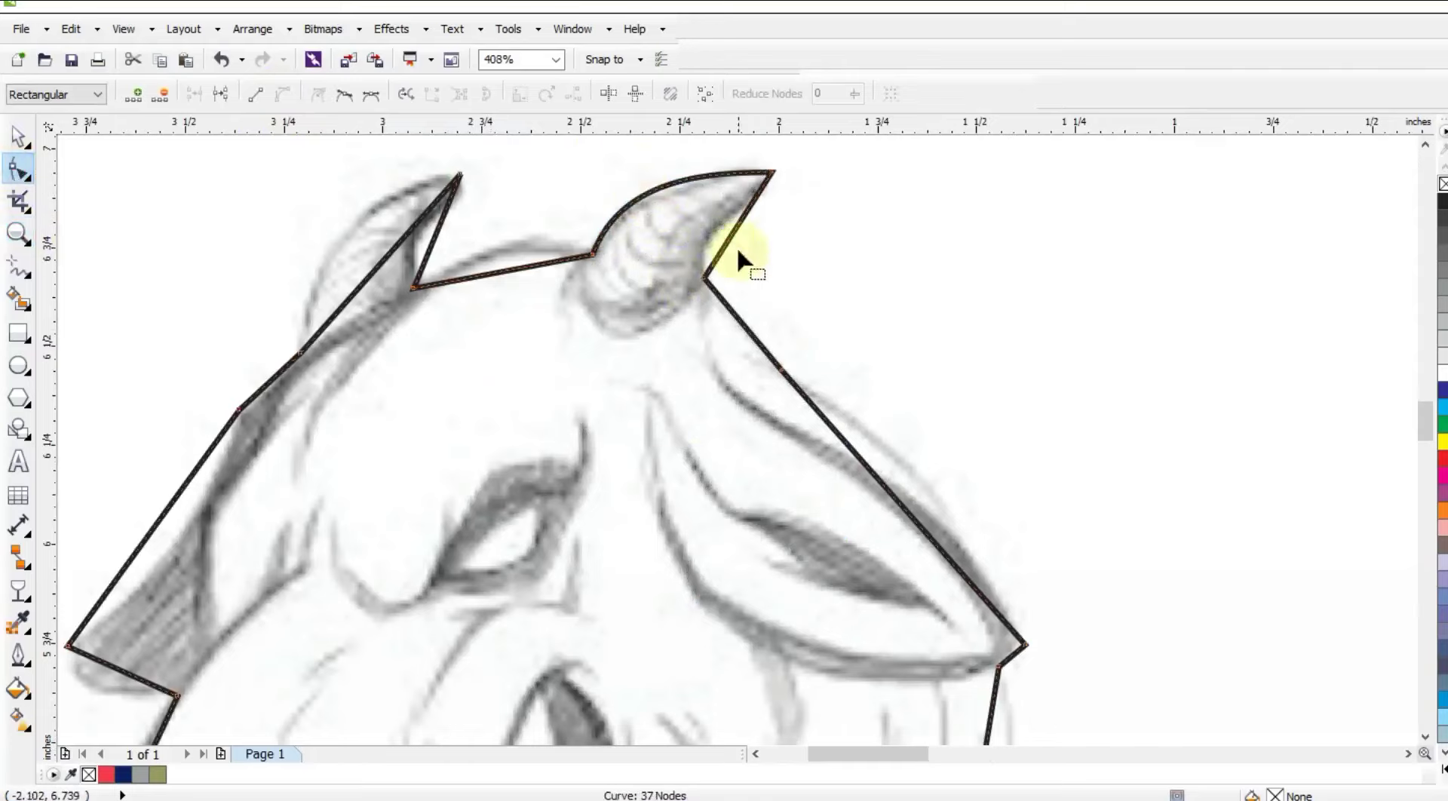
left_click_drag(726, 244, 714, 236)
left_click_drag(768, 174, 772, 171)
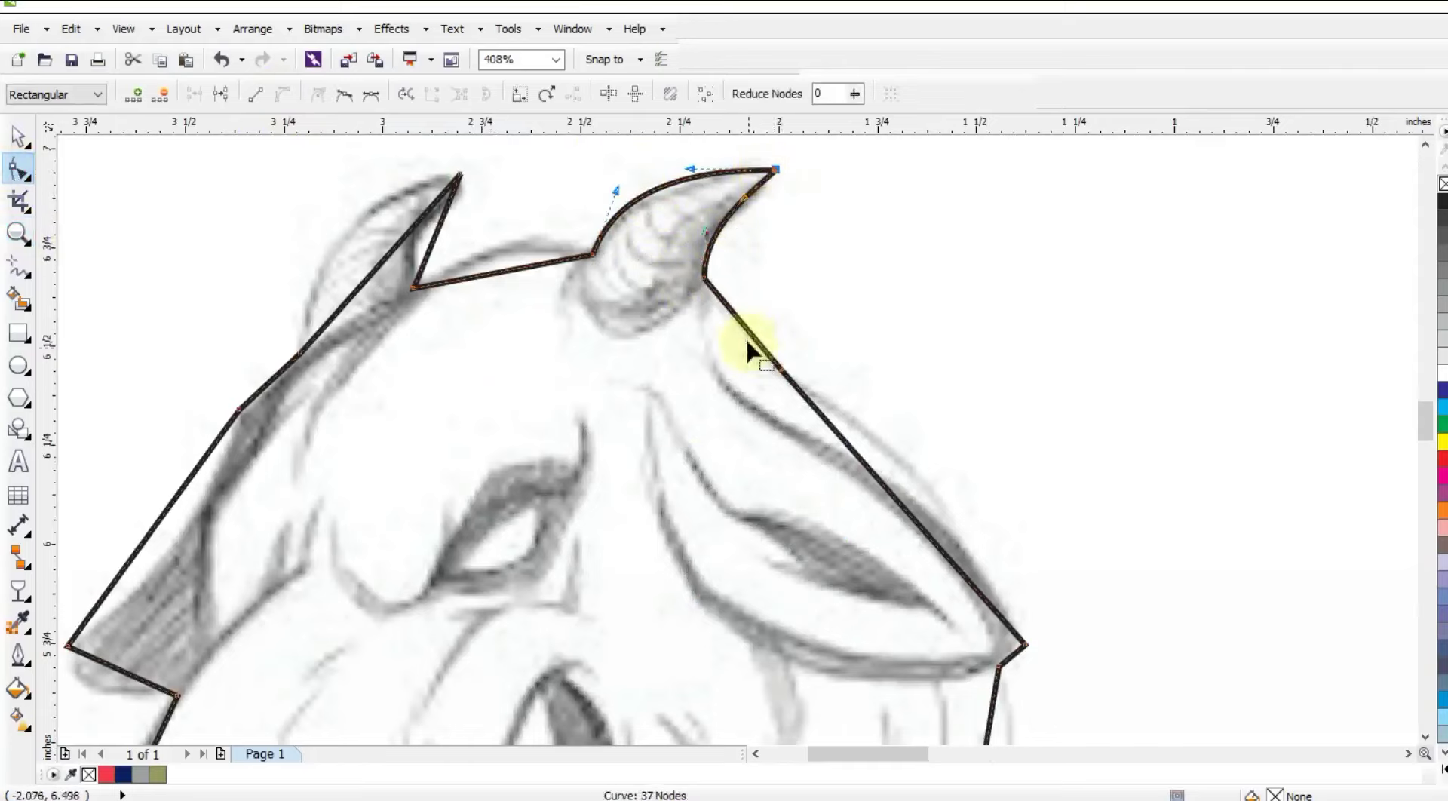
- Bend the outline segments along the right ear, the head top and the left ear's lower edge to match the sketch
left_click_drag(758, 324, 746, 319)
left_click_drag(898, 488, 926, 466)
left_click_drag(512, 273, 504, 249)
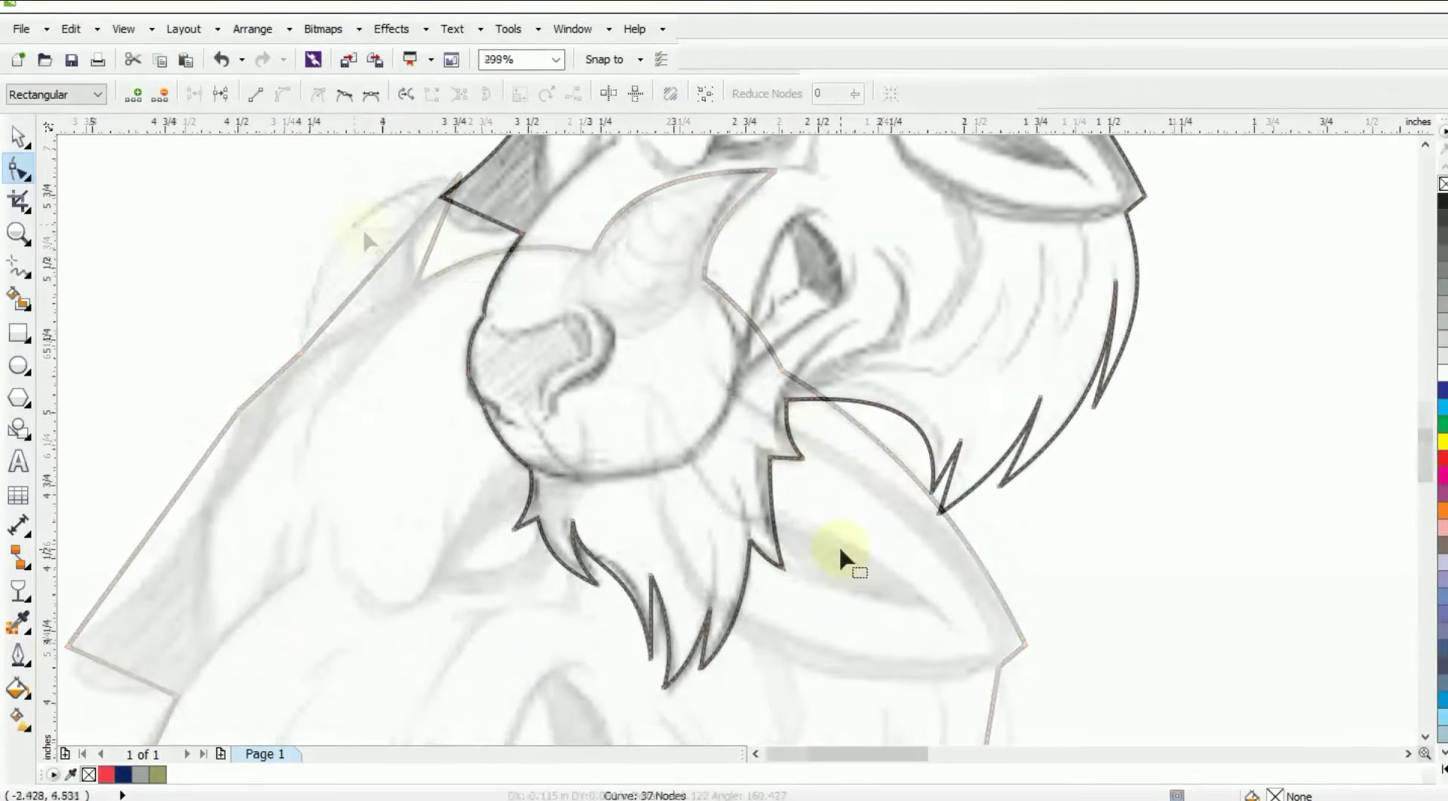
key("shift+F2")
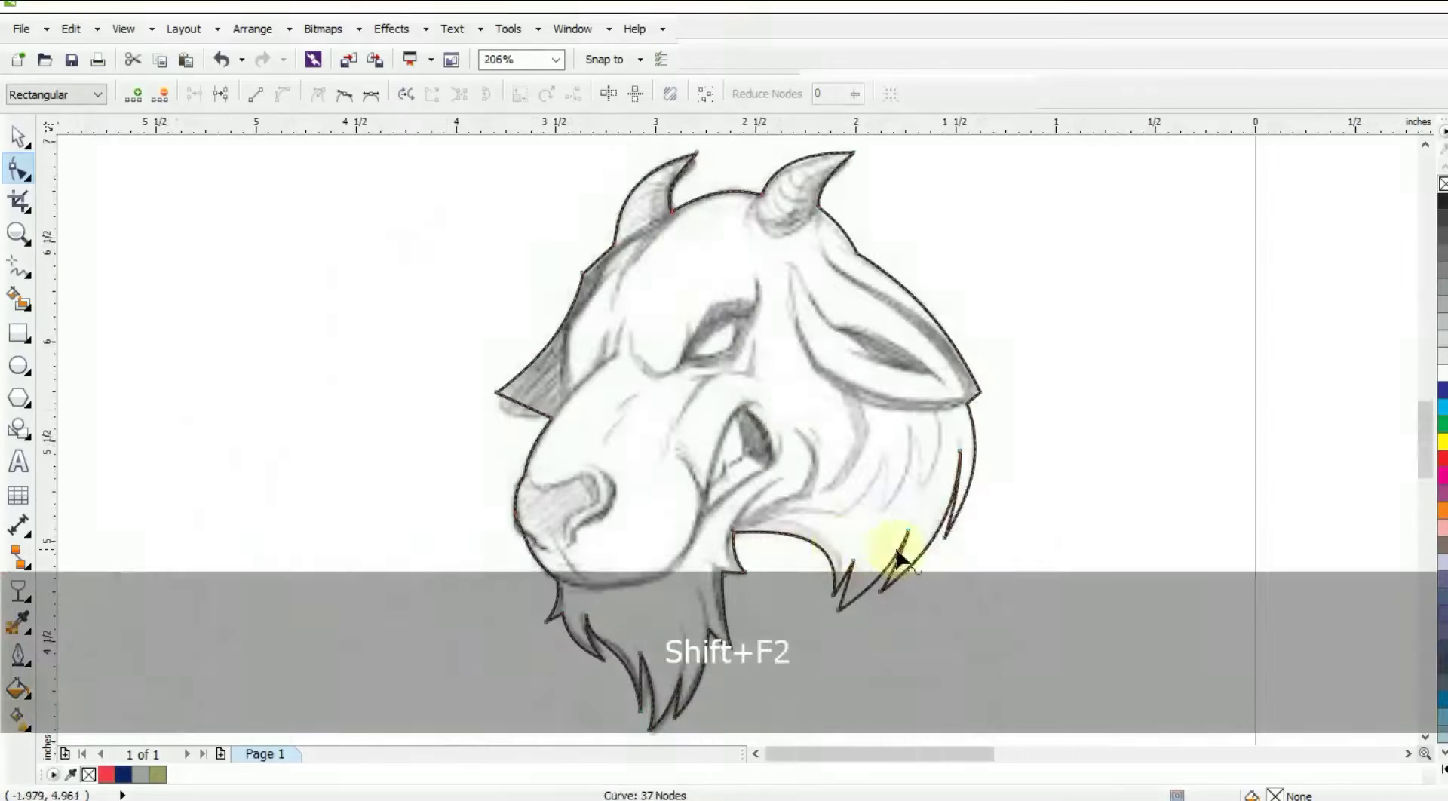
left_click_drag(527, 406, 514, 414)
- Test the closed head outline with a black fill and undo the fill
left_click(18, 137)
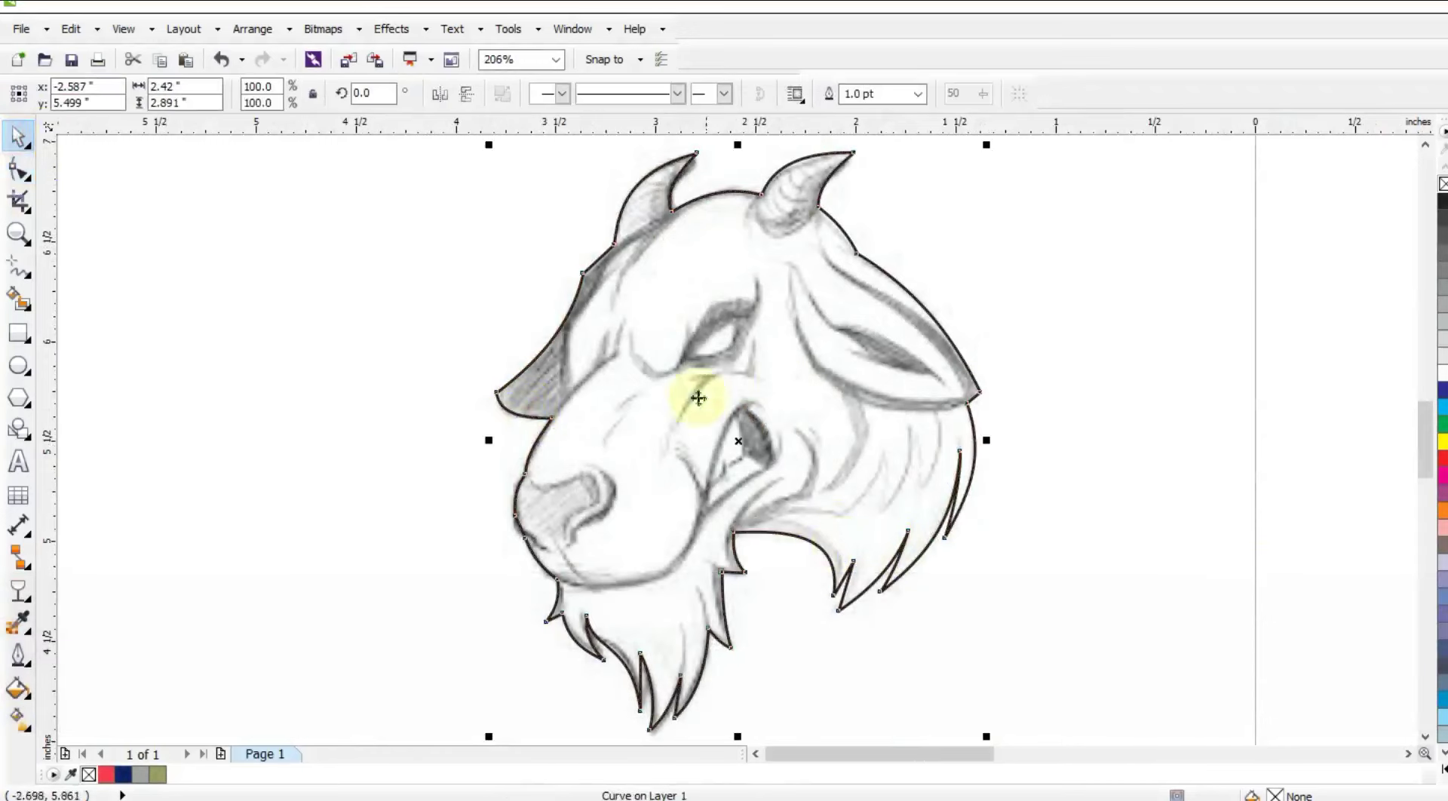
left_click(1443, 768)
left_click(1439, 543)
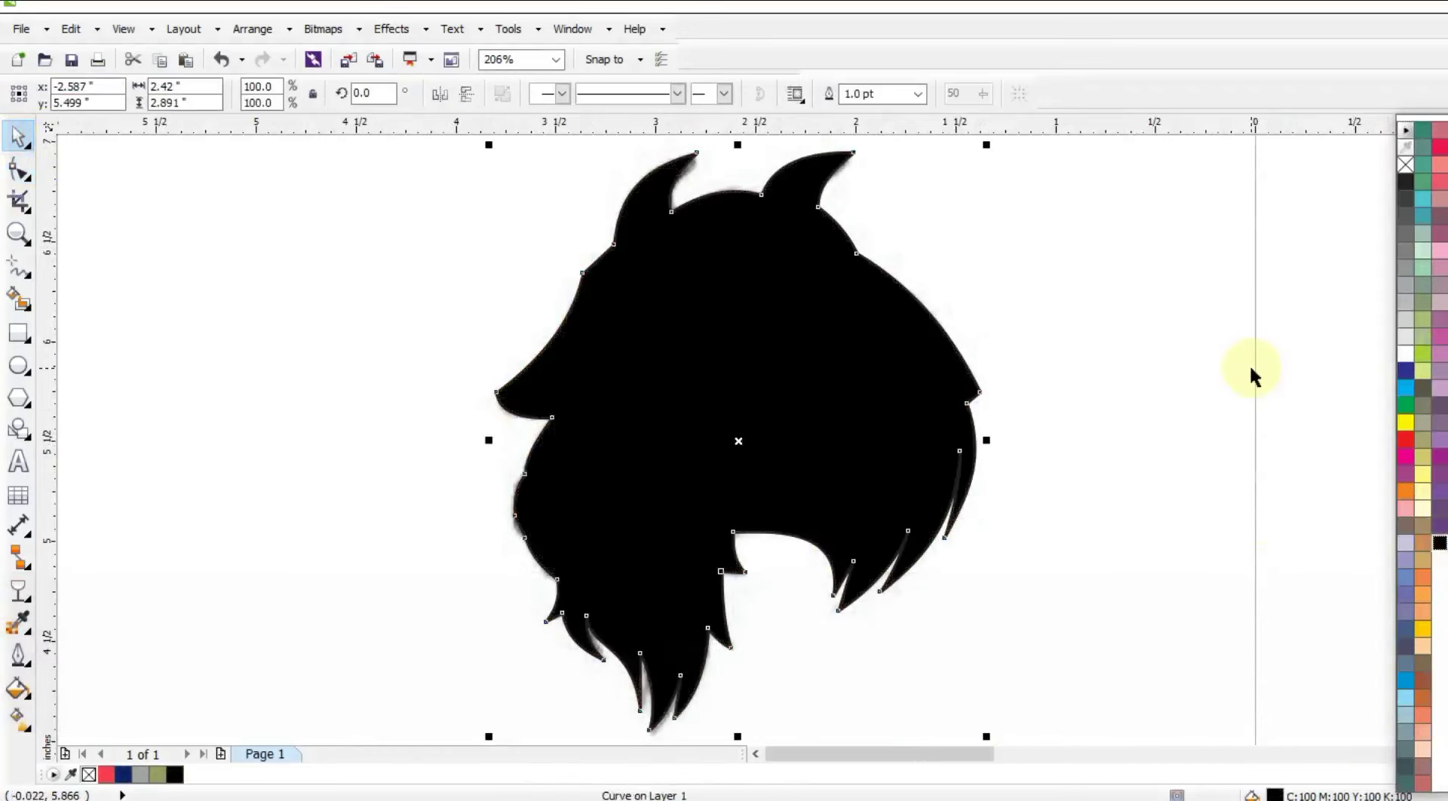
key("ctrl+z")
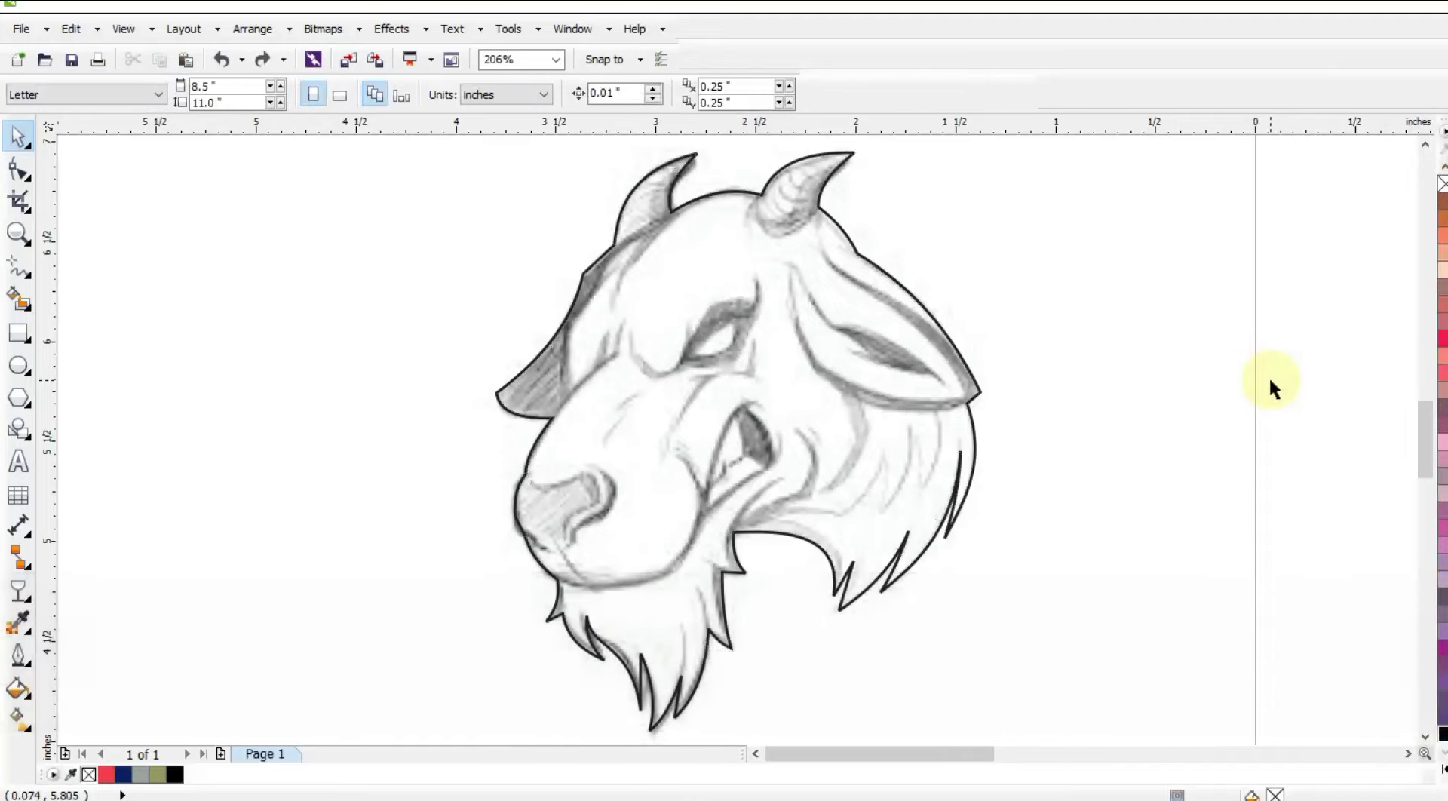
- Start an inner detail line at the left side of the forehead and set its outline width to 1.0 pt
key("z")
left_click_drag(507, 184, 1101, 520)
left_click(18, 265)
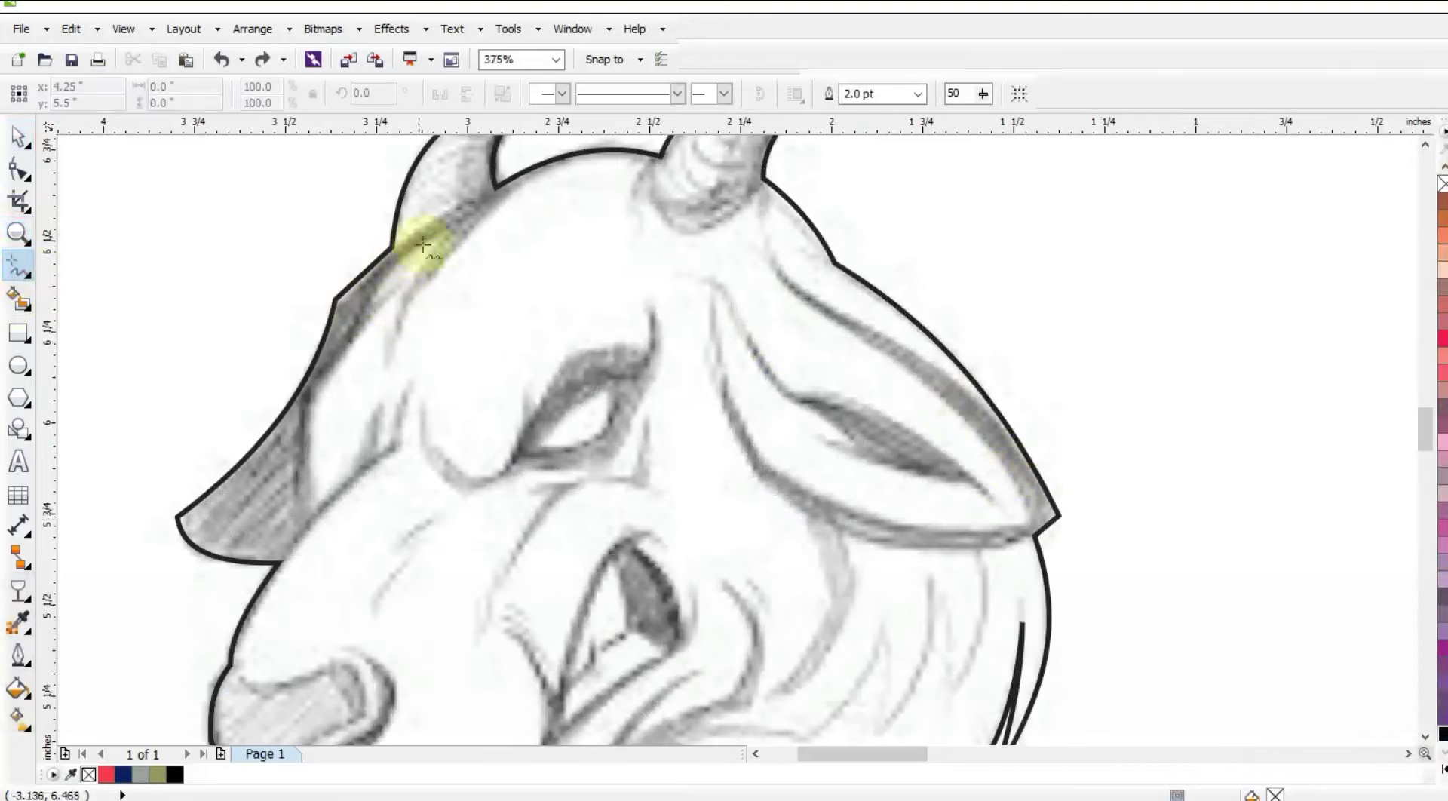
left_click(387, 370)
left_click(917, 94)
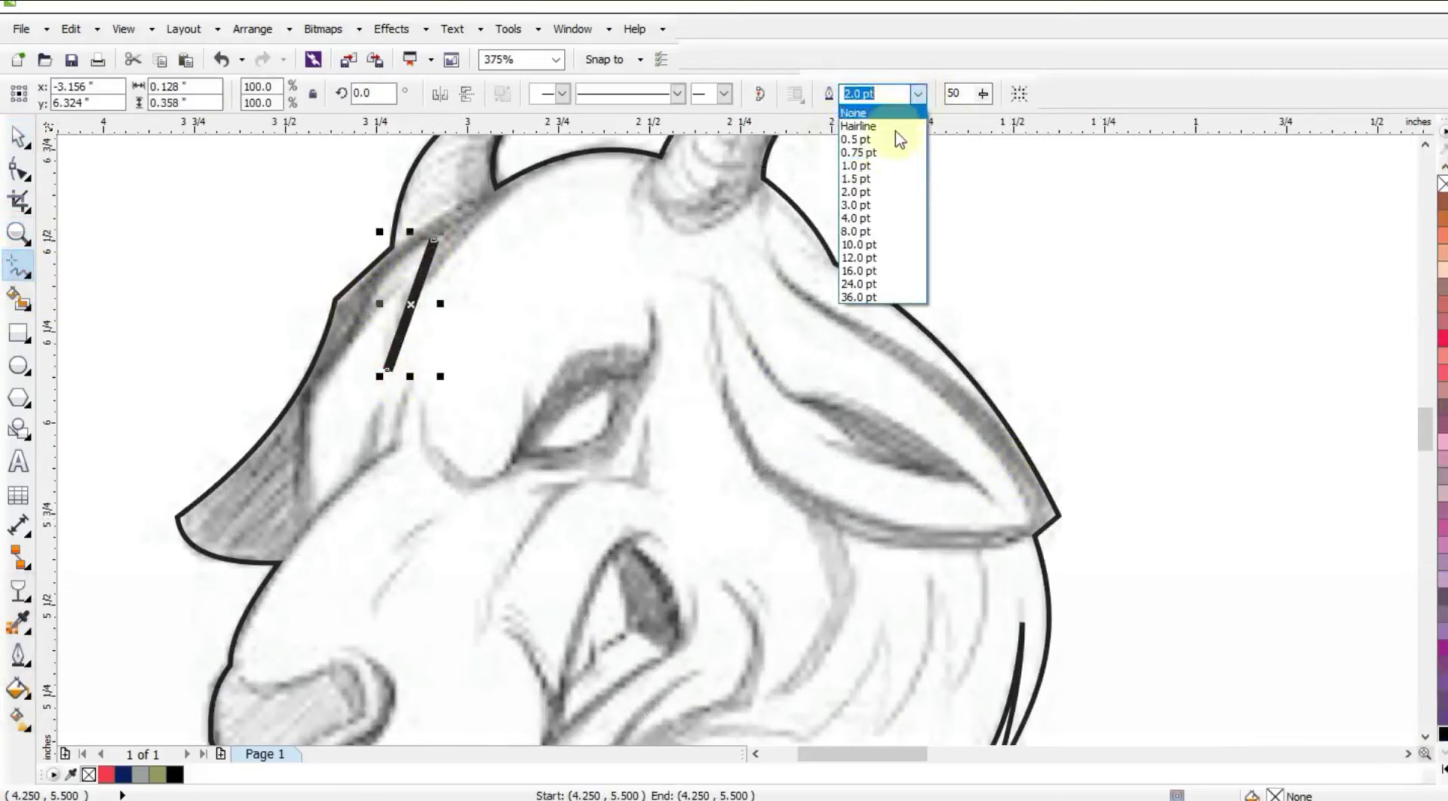
left_click(868, 184)
- Continue the inner line across the forehead to the head top, past the right horn's base and down to the ear
left_click(387, 368)
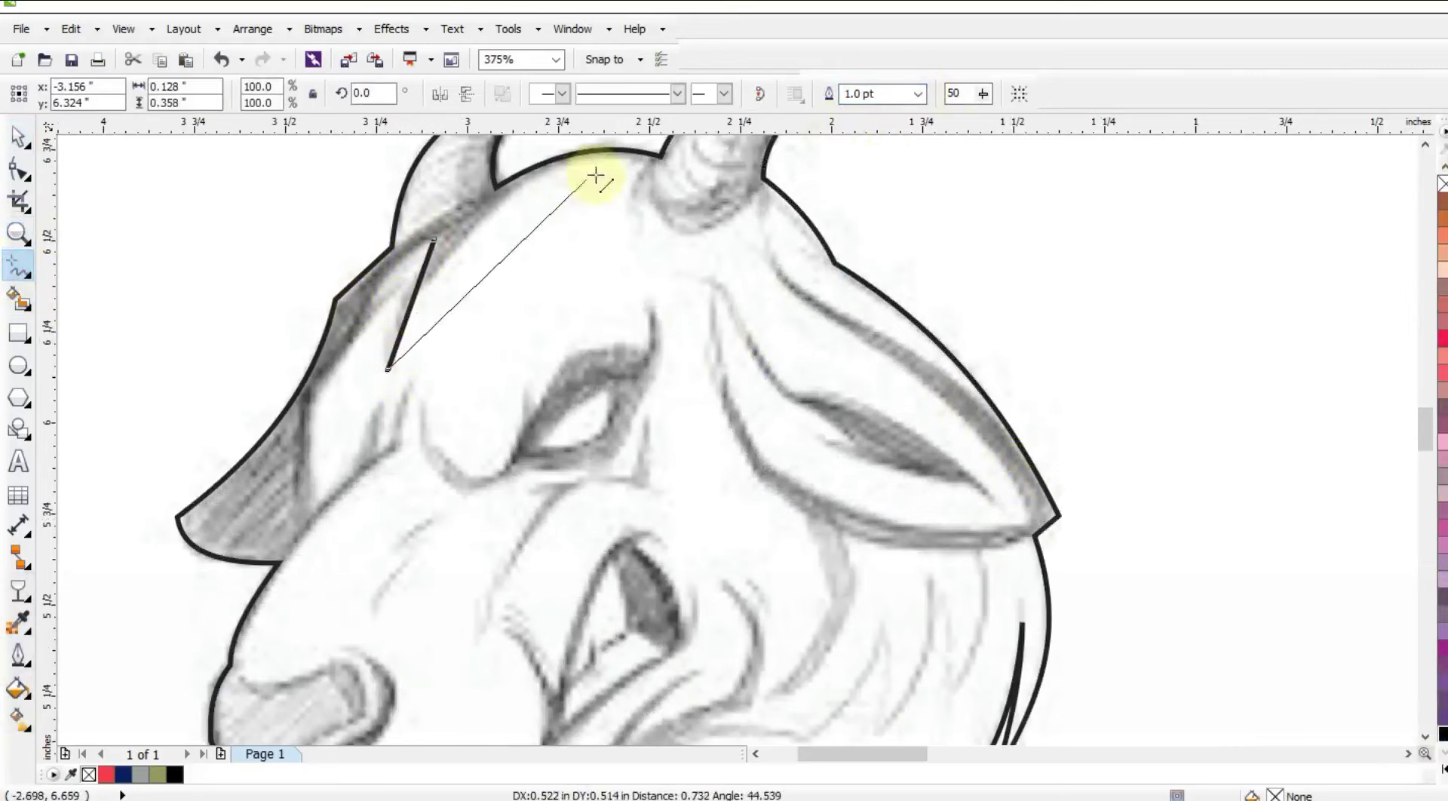
double_click(647, 153)
left_click(647, 179)
left_click(759, 194)
left_click(762, 228)
left_click(772, 203)
- Trace the shadow strip along the right ear's upper rim and the inner ear's edge with straight segments
double_click(1012, 441)
left_click(768, 252)
left_click(1033, 520)
left_click(775, 472)
double_click(716, 299)
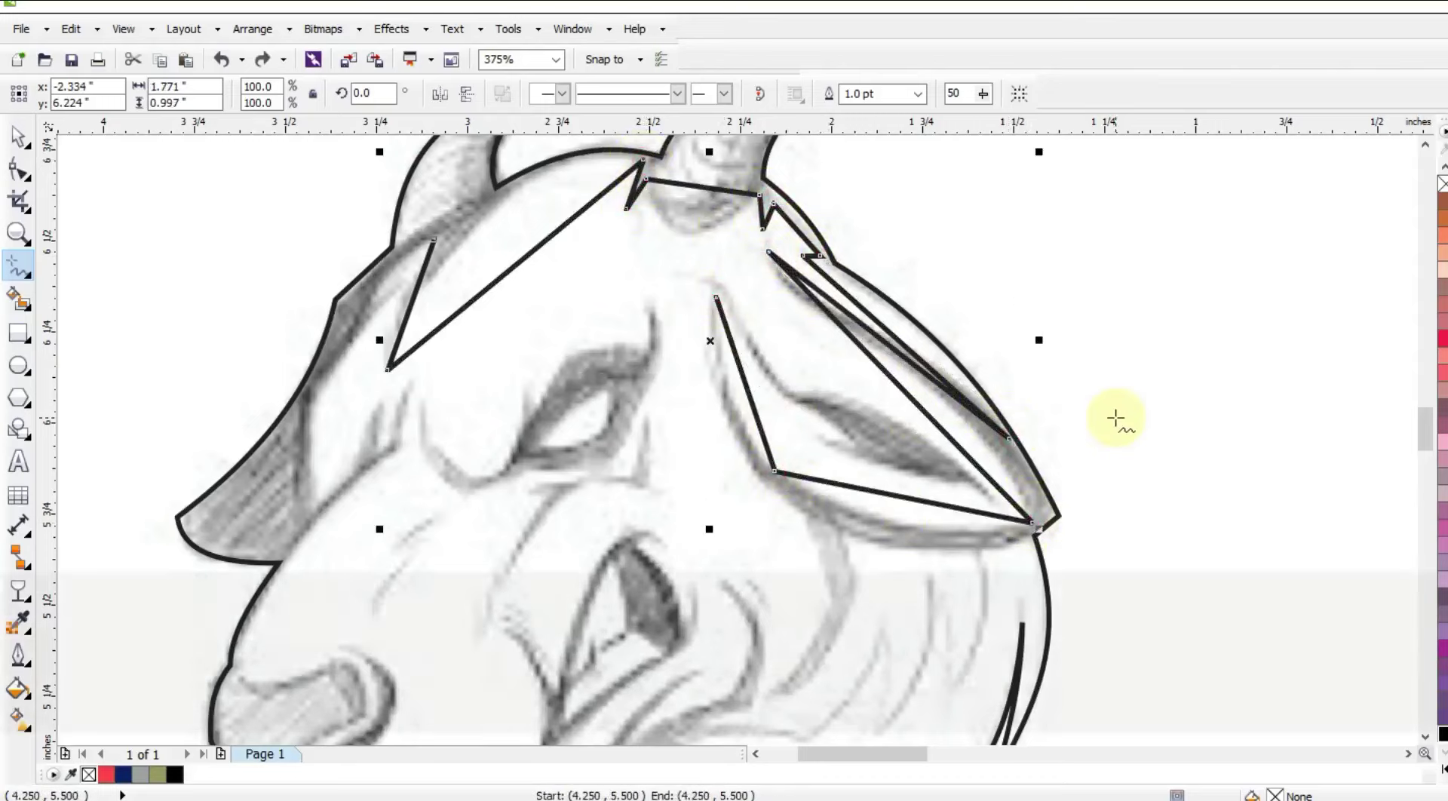
- Trace the dark fold inside the right ear with straight segments, returning towards the ear's inner top
left_click(856, 443)
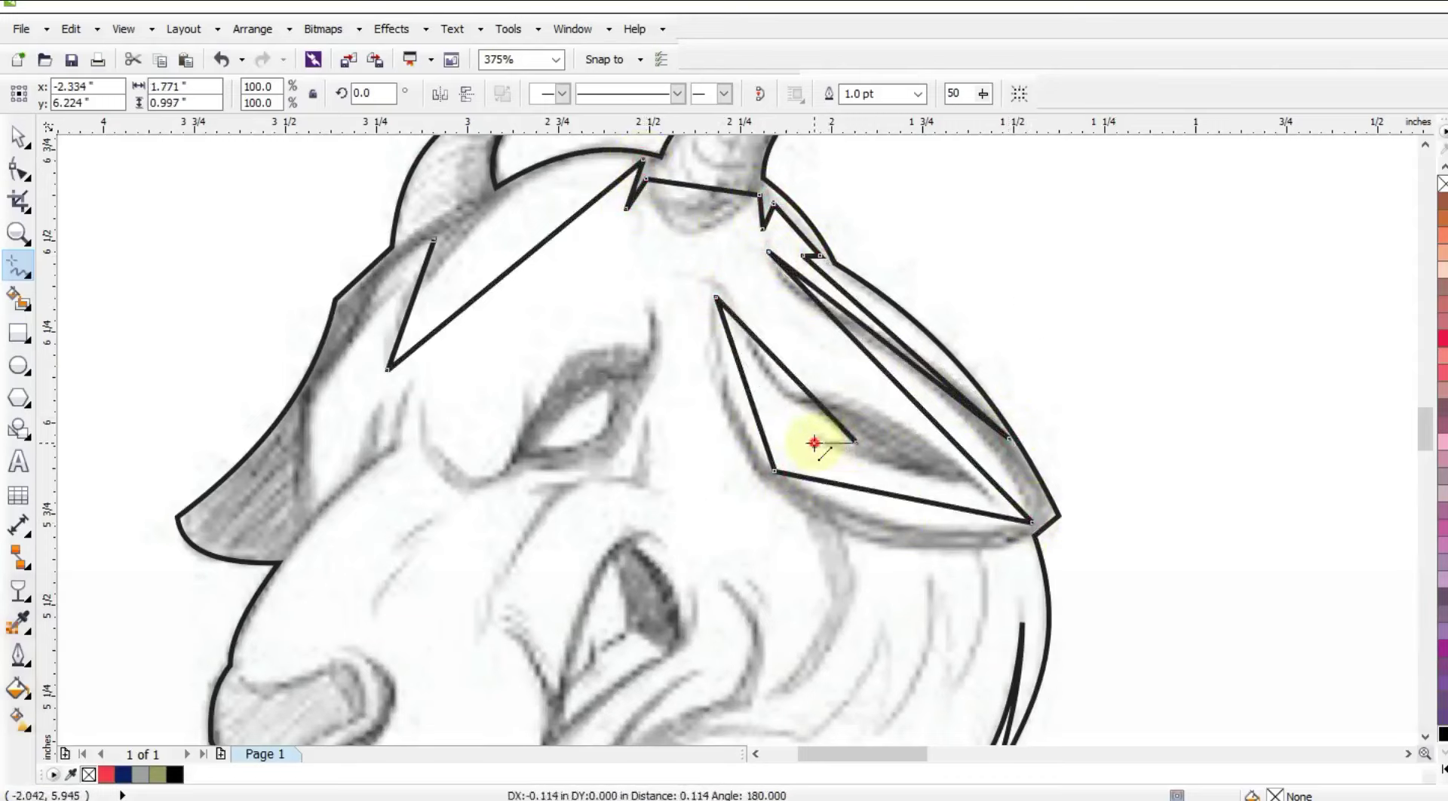
left_click(815, 442)
left_click(999, 503)
left_click(798, 398)
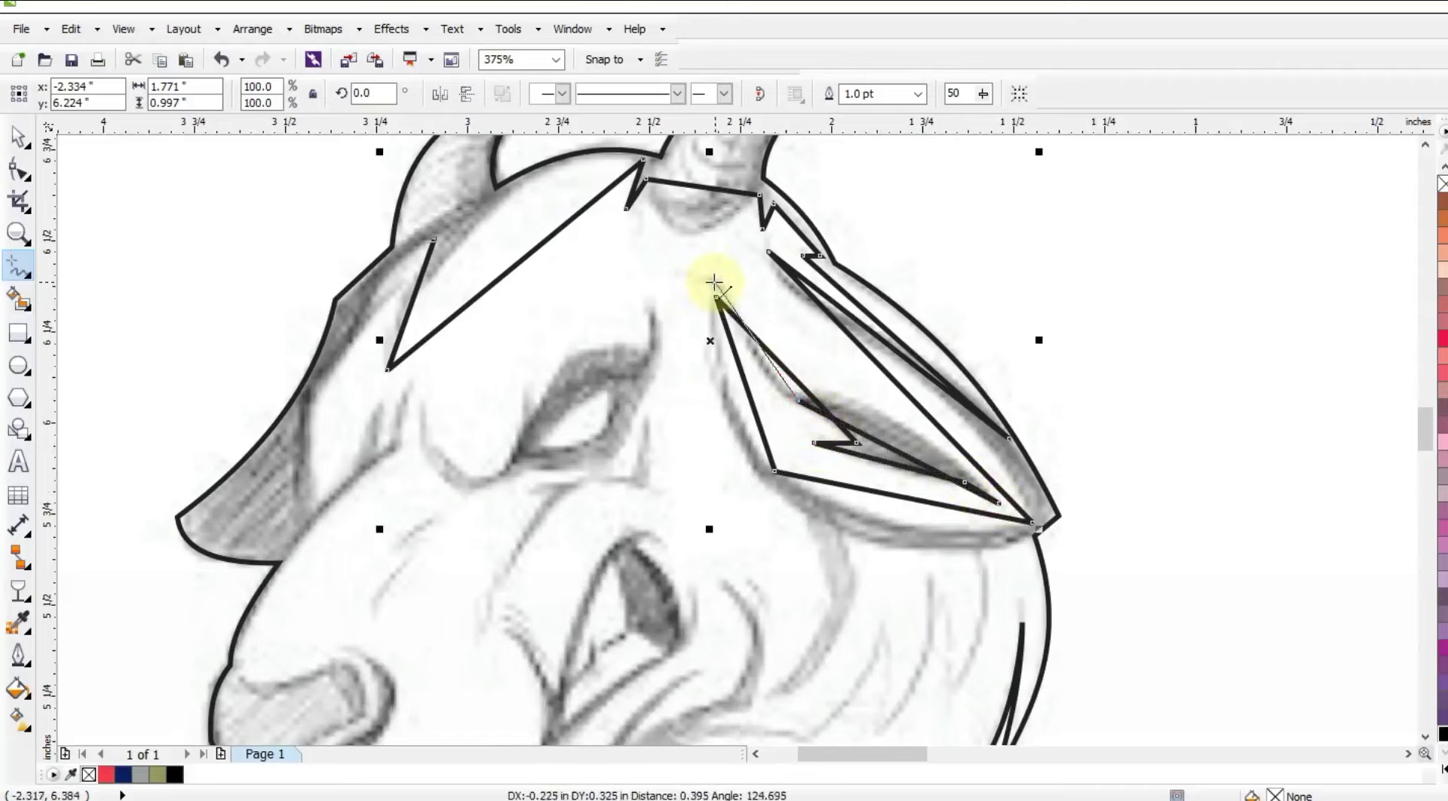
- Trace the right ear's outer lower edge and the narrow cheek shadow wedge hanging below it
left_click(713, 387)
left_click(761, 482)
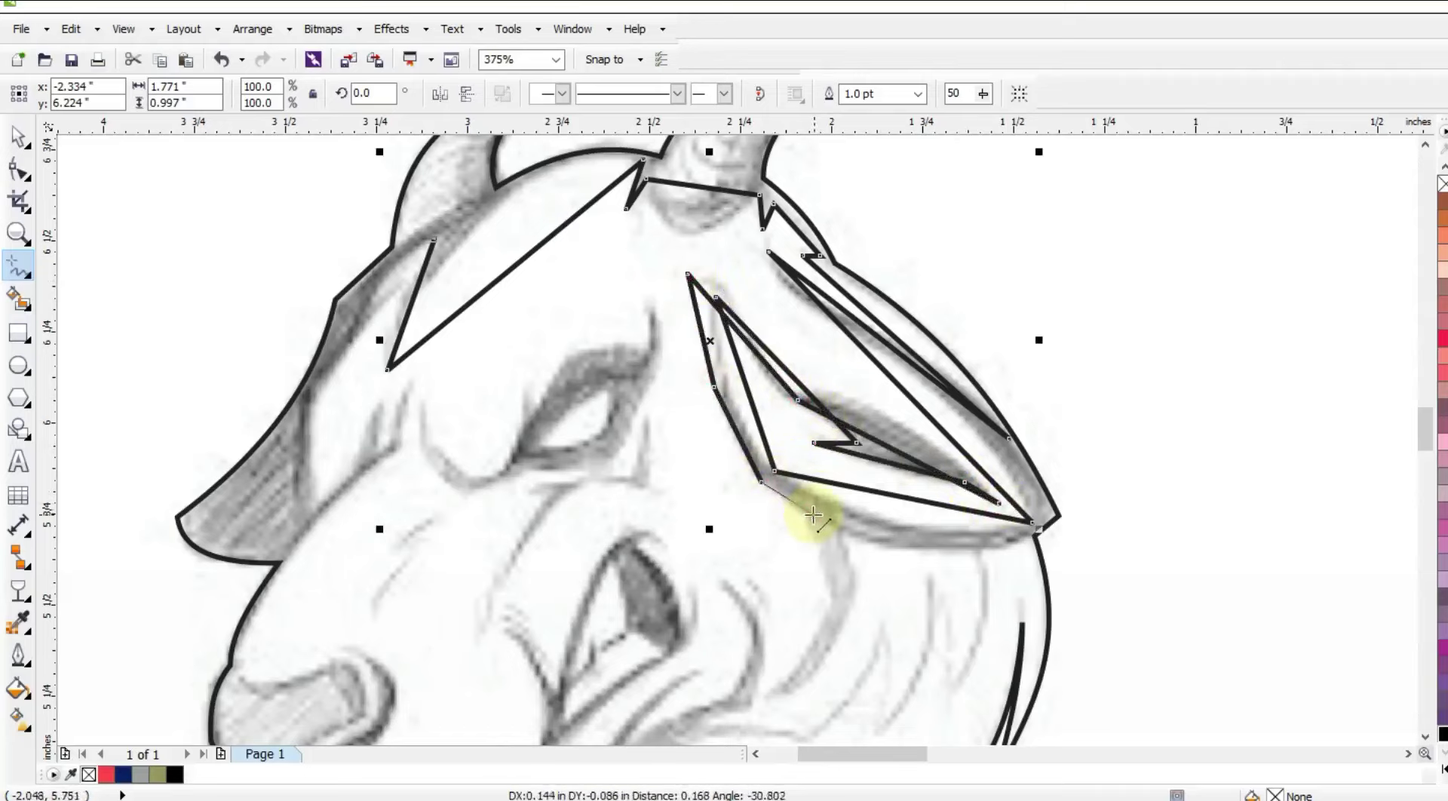
left_click(853, 584)
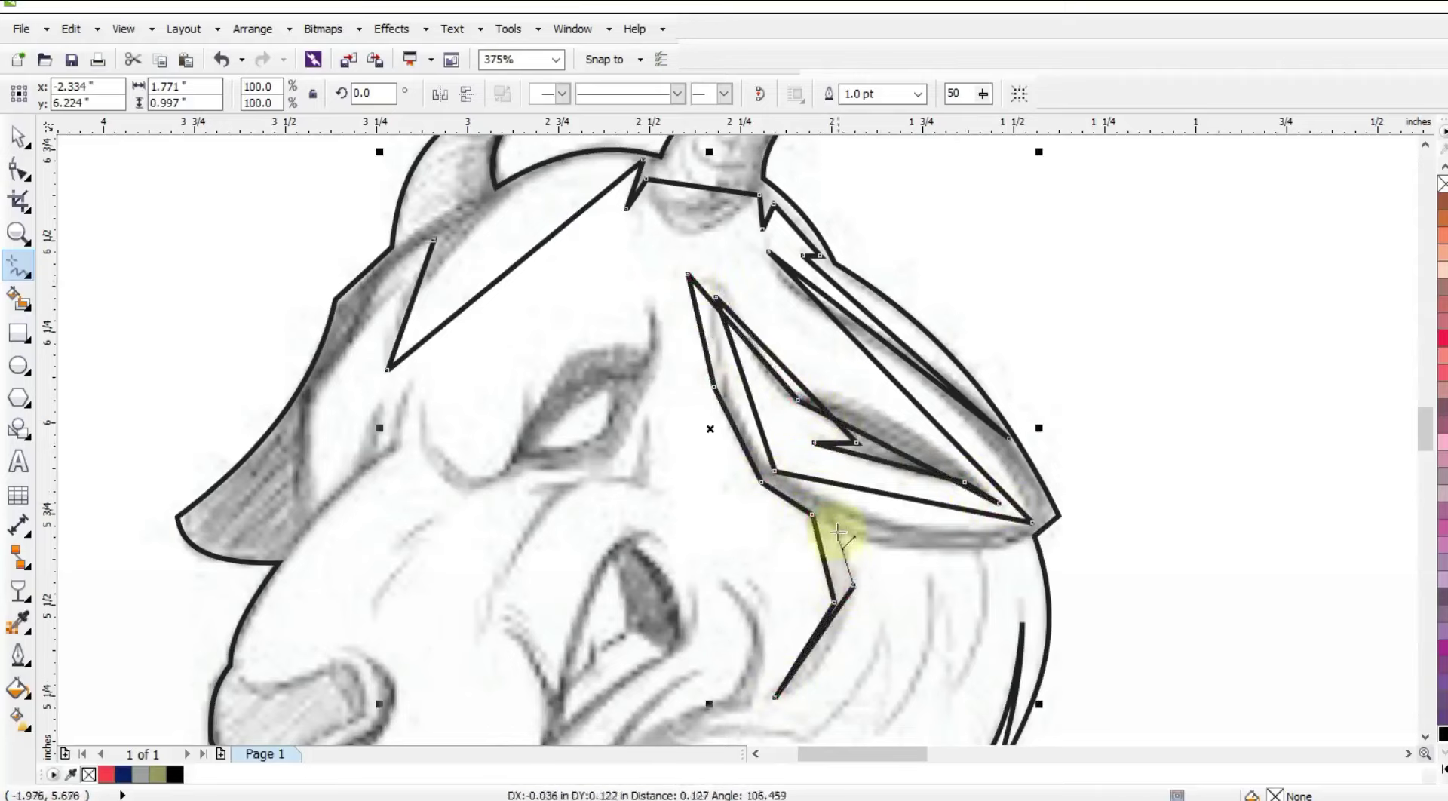
left_click(835, 525)
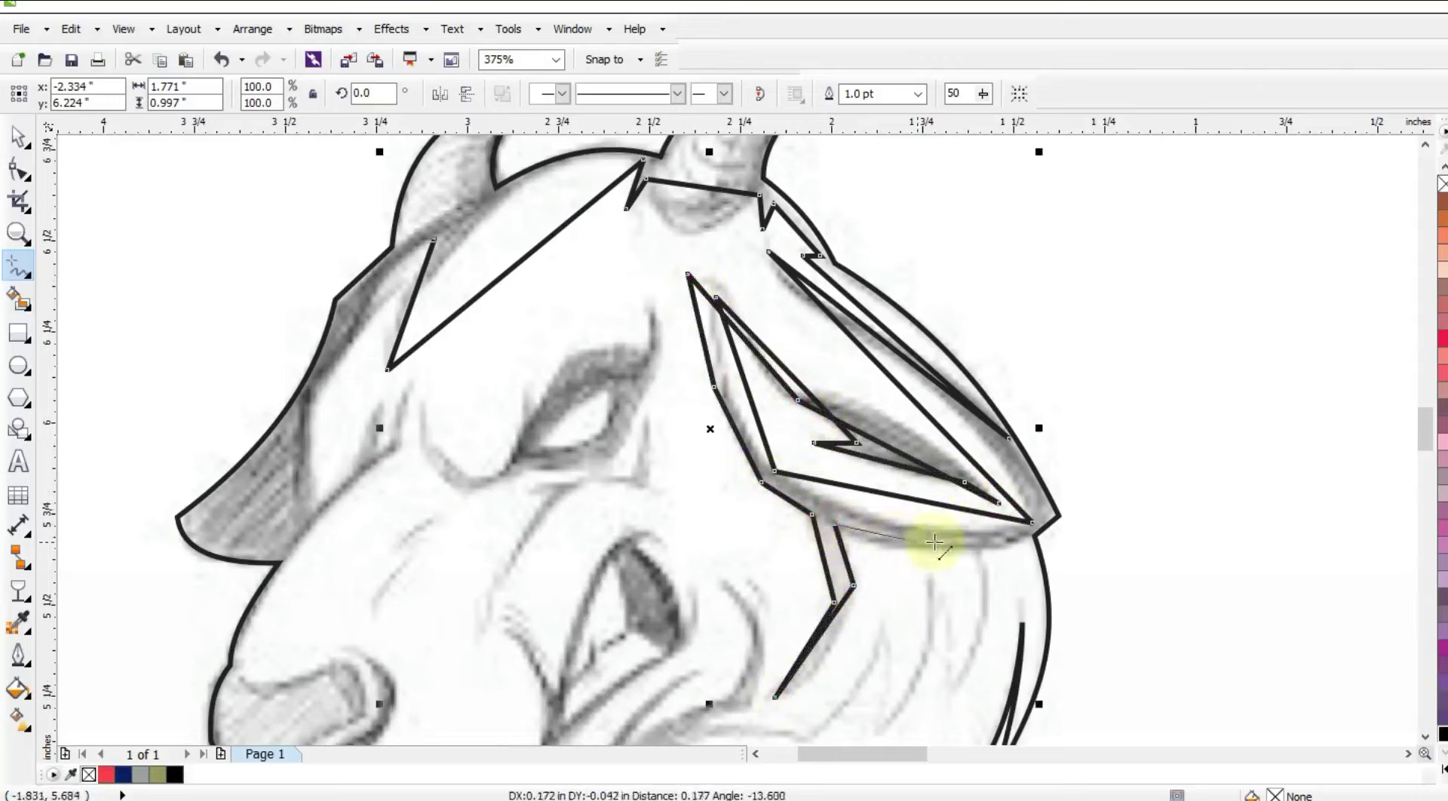
- Trace the fur zigzags on the cheek and the creases beside the mouth, redrawing the misplaced fur segment
left_click(984, 554)
left_click(882, 733)
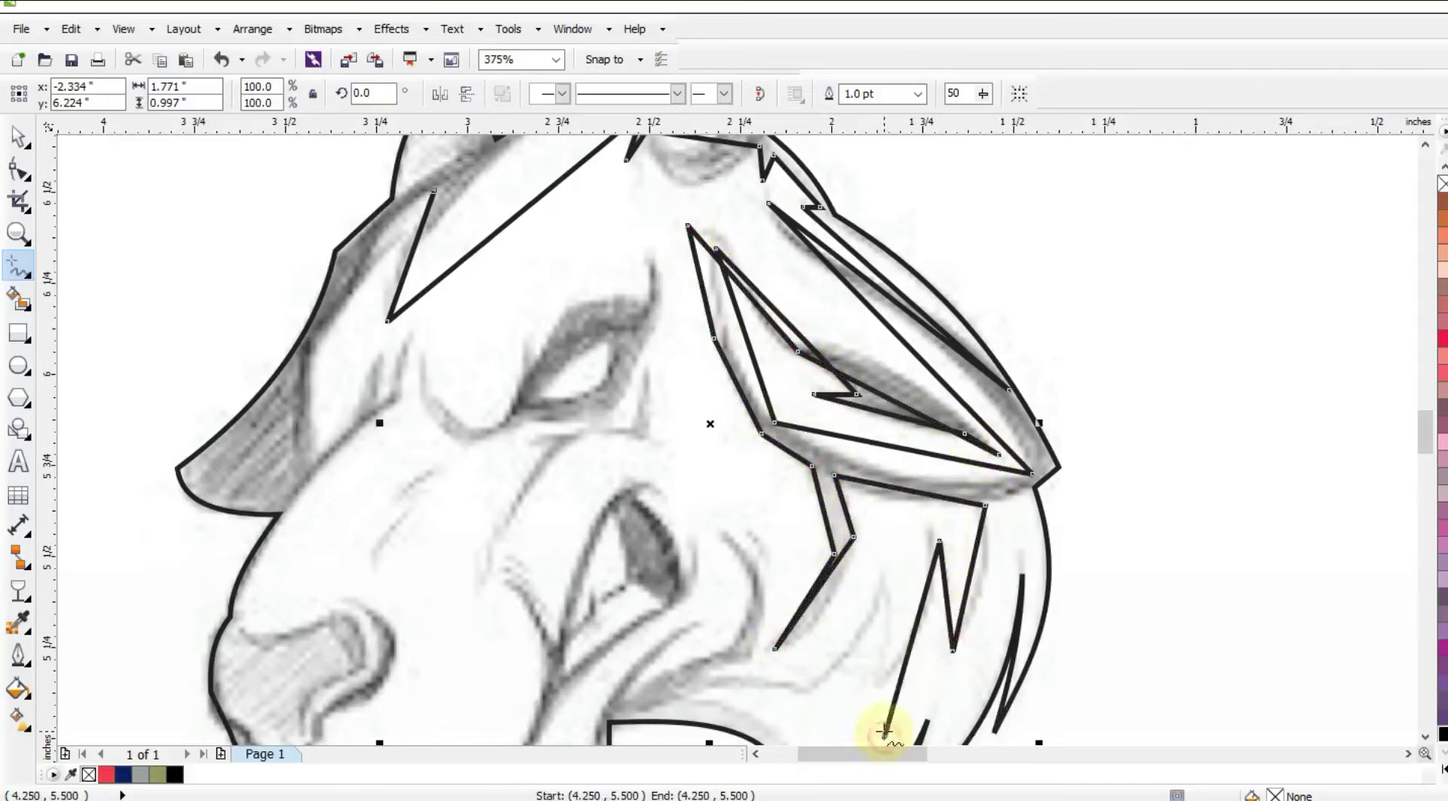
key("ctrl+z")
left_click(939, 542)
left_click(884, 688)
left_click(882, 573)
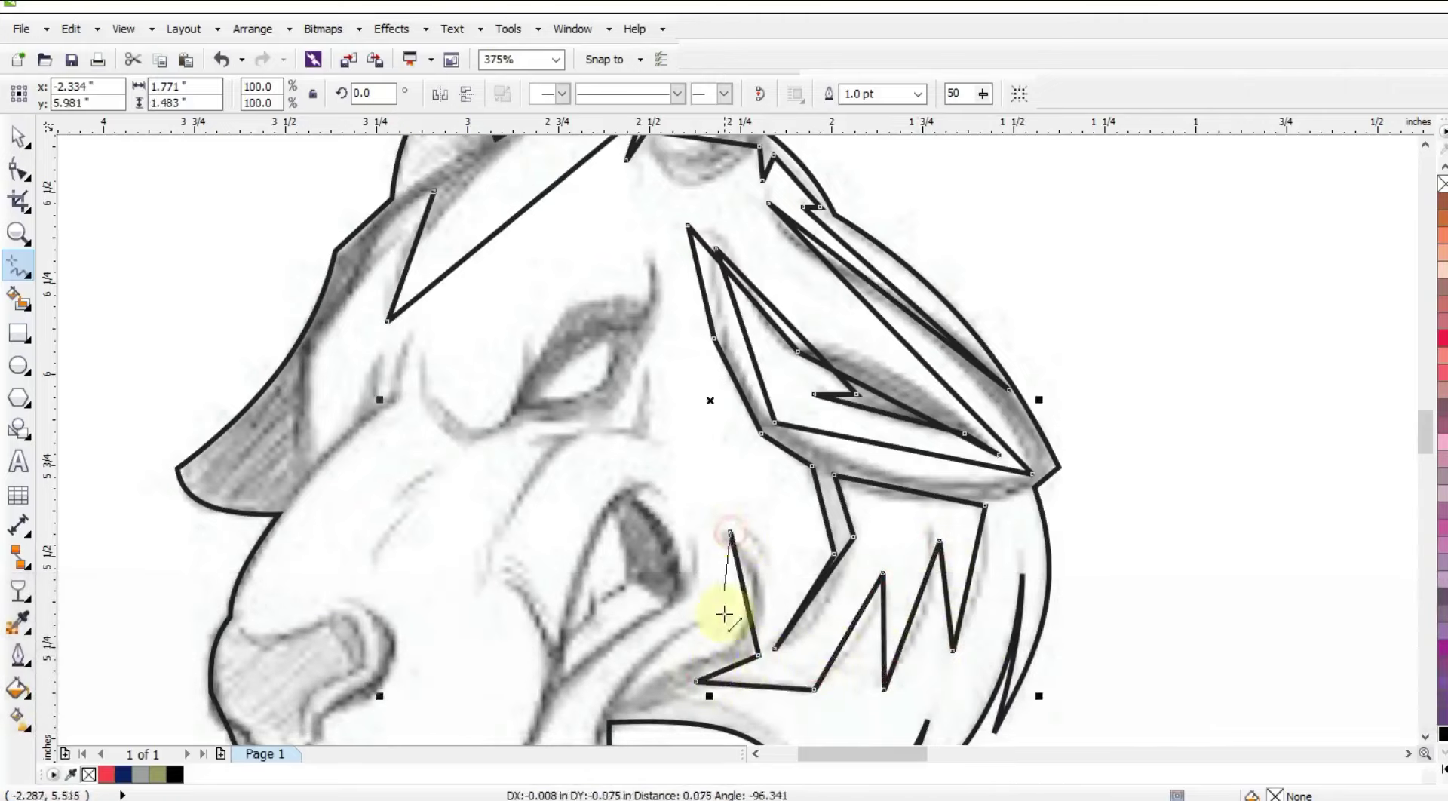
left_click(728, 646)
double_click(689, 624)
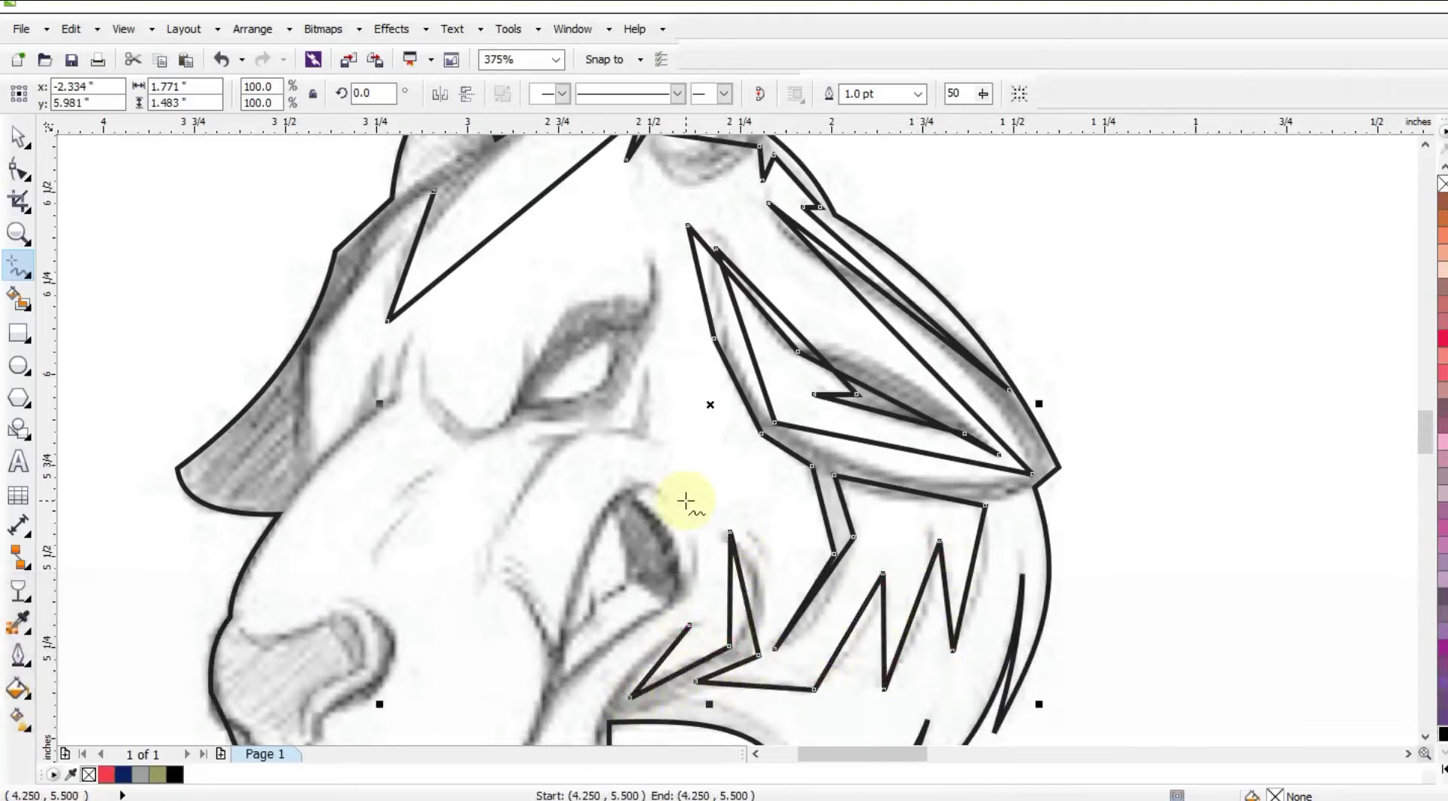
- Select all nodes of the inner detail line and convert its straight segments to curves
key("F3")
left_click(19, 172)
left_click_drag(336, 226, 884, 621)
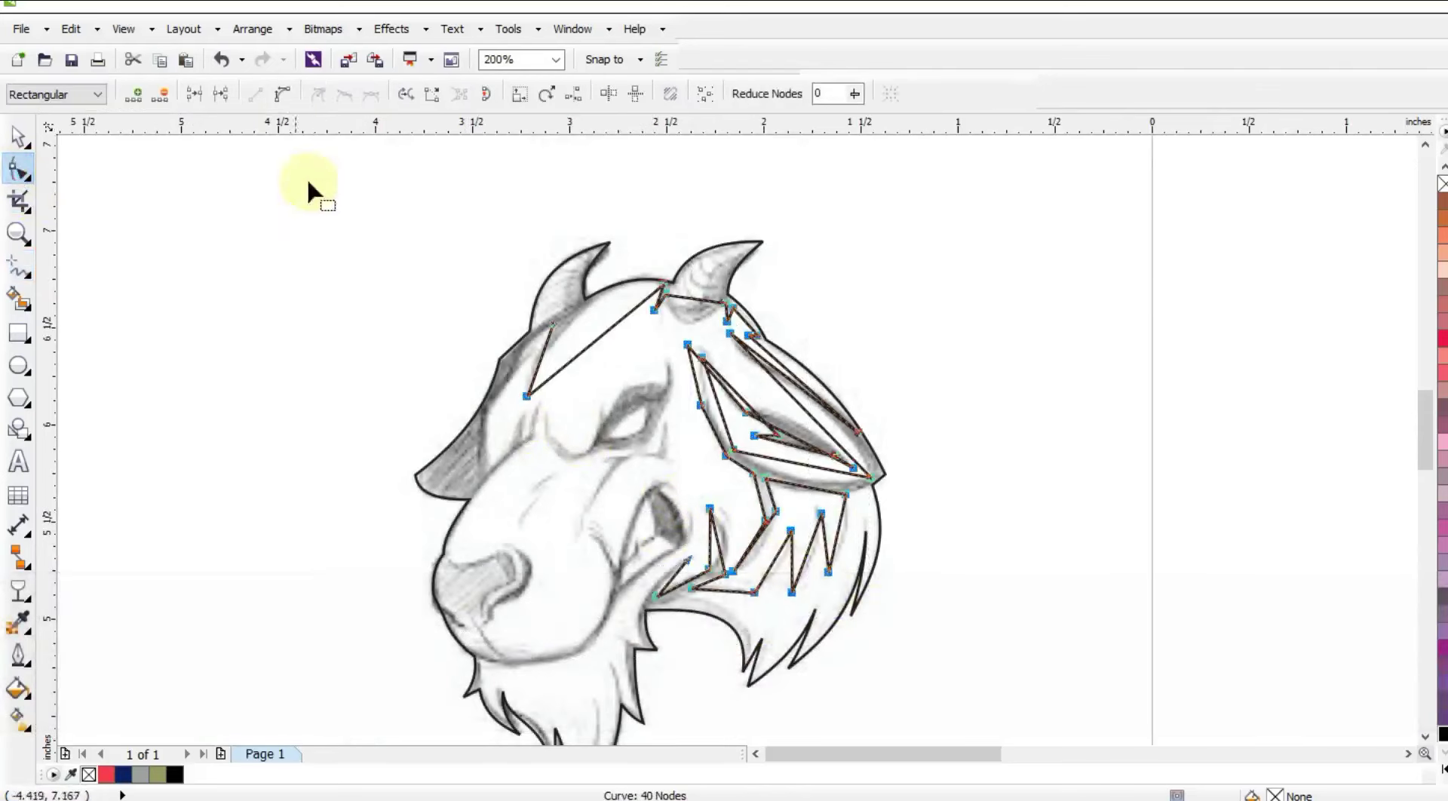
- Bend the inner line's segments along the forehead and around the right horn's base to follow the sketch
left_click(18, 234)
left_click_drag(413, 234, 965, 594)
left_click(18, 170)
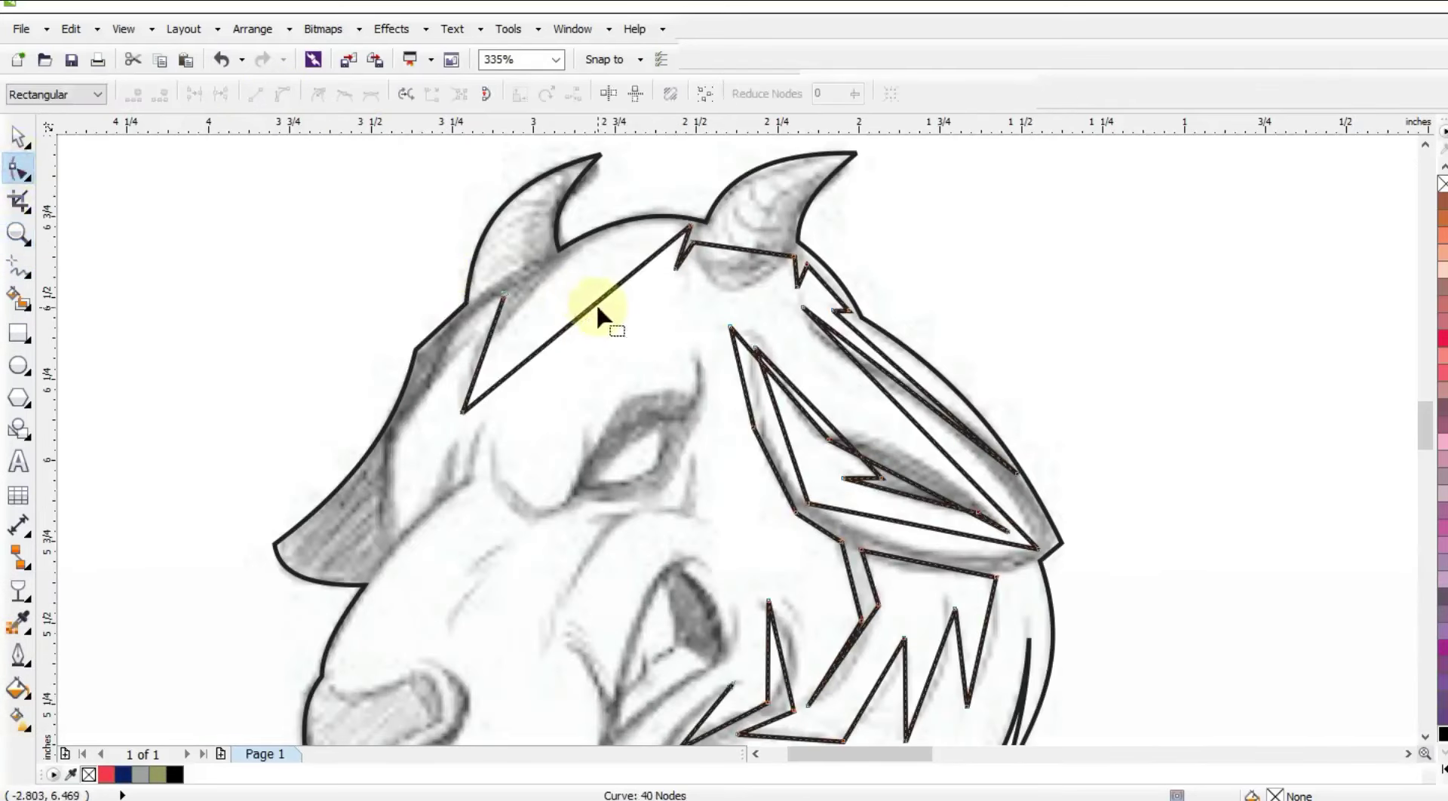
left_click_drag(597, 303, 568, 262)
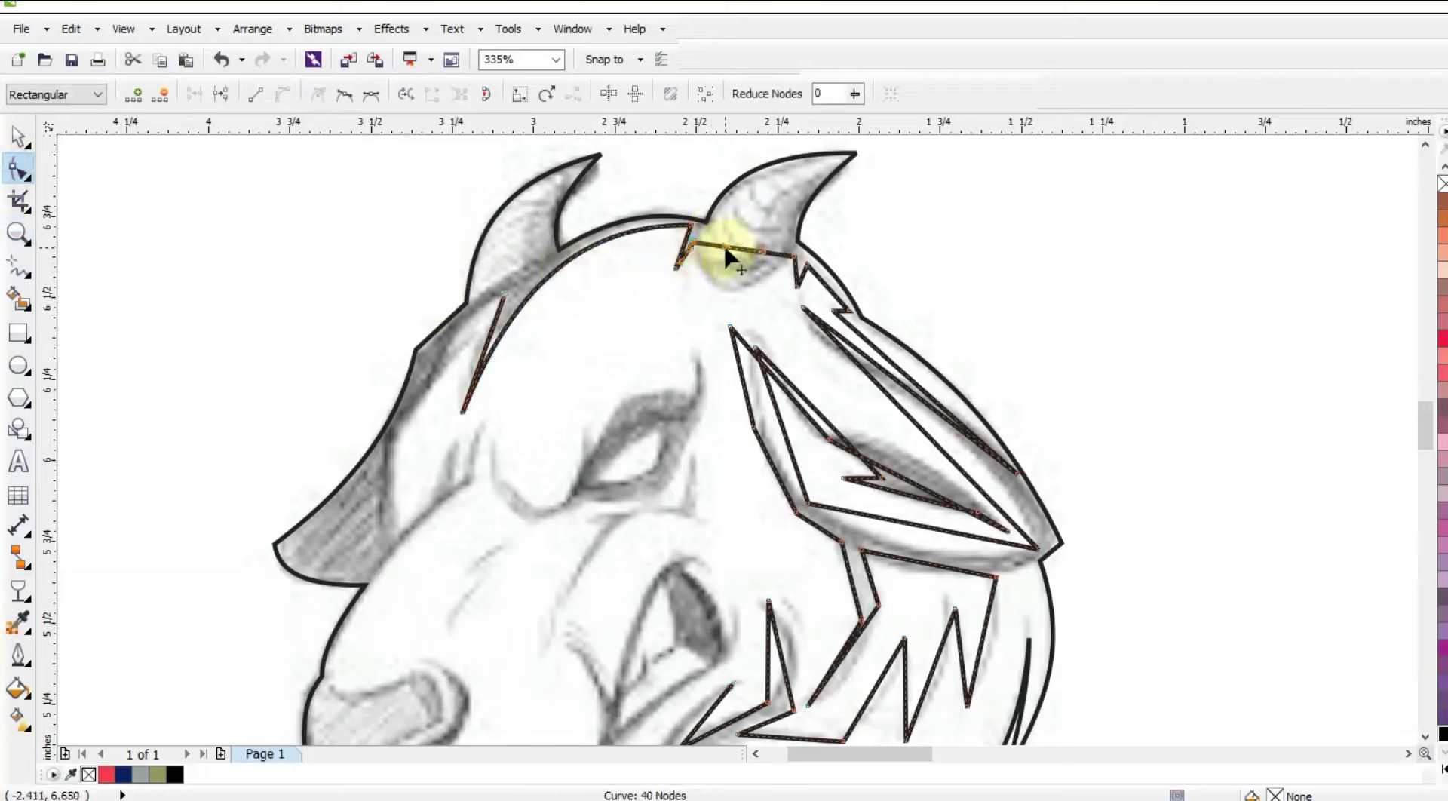
left_click_drag(736, 315, 739, 321)
- Curve the segments beside the right horn and along the upper ear's shadow strip, adjusting their control handles
left_click_drag(824, 282, 831, 278)
left_click_drag(913, 381, 923, 385)
left_click(1038, 548)
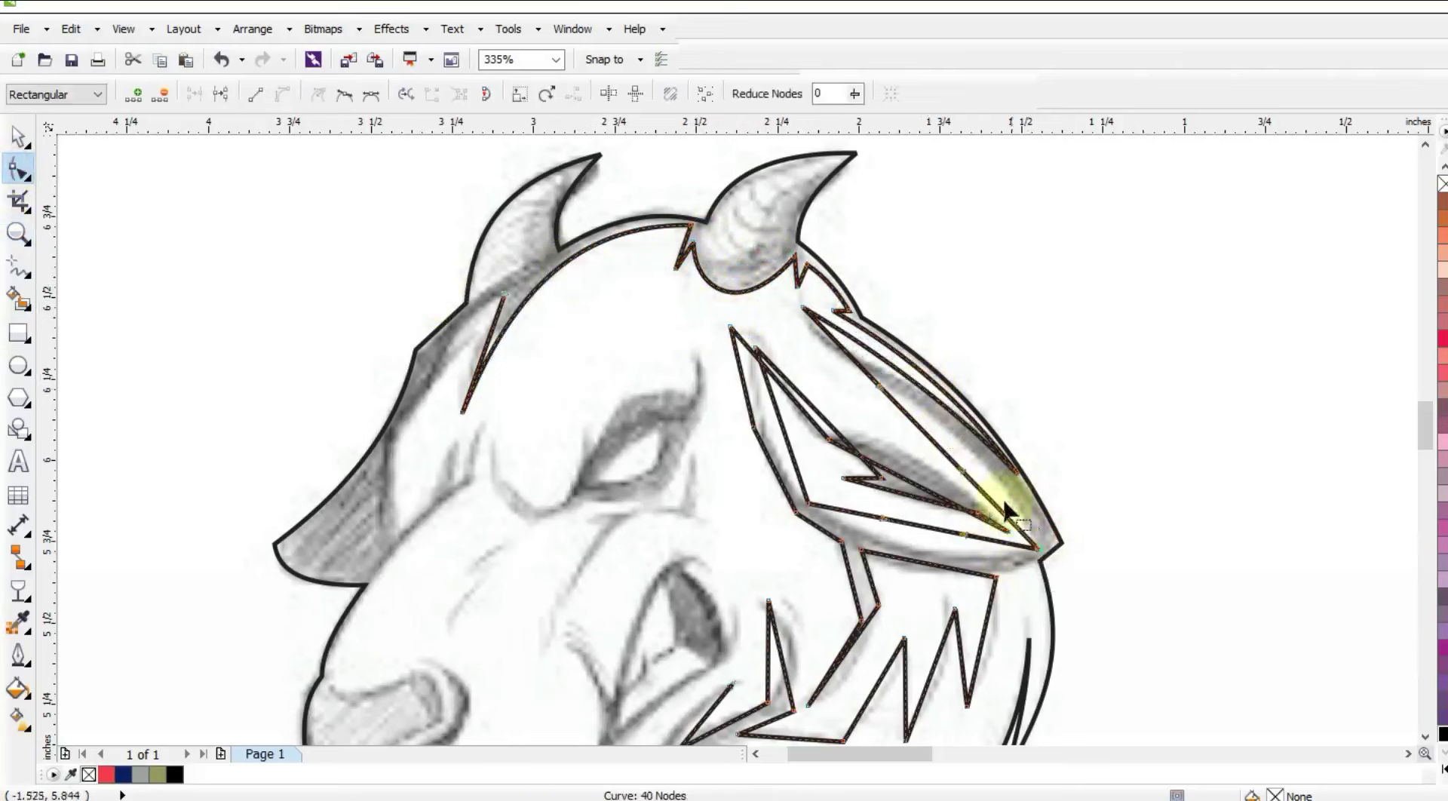
left_click_drag(962, 471, 1004, 456)
left_click_drag(862, 389, 860, 386)
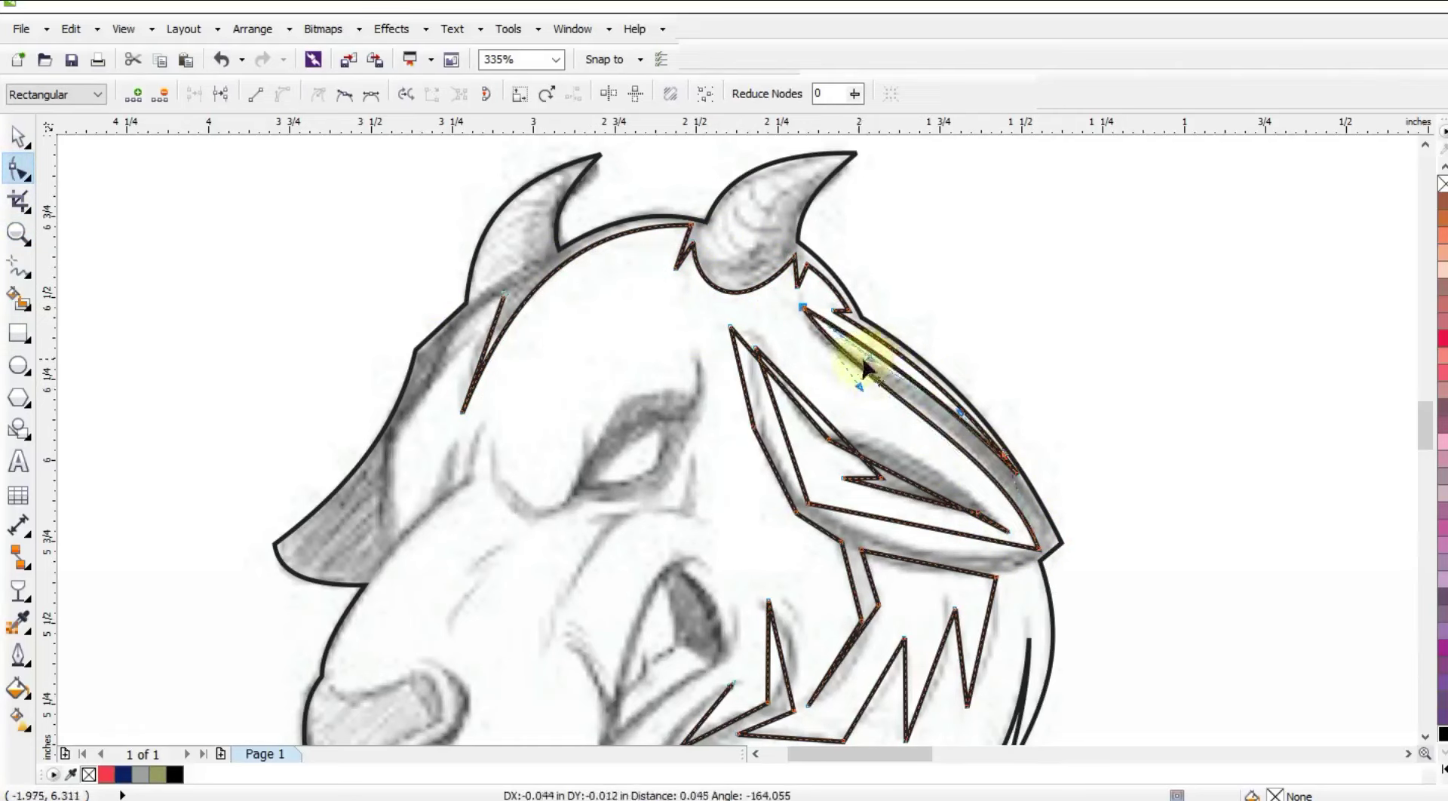
left_click(962, 413)
left_click_drag(957, 401, 956, 399)
- Curve the inner ear's fold and rim segments to follow the sketch, adjusting the line down the ear's front edge
left_click_drag(906, 477, 911, 452)
left_click_drag(933, 546, 929, 560)
left_click_drag(812, 431, 770, 425)
left_click(730, 326)
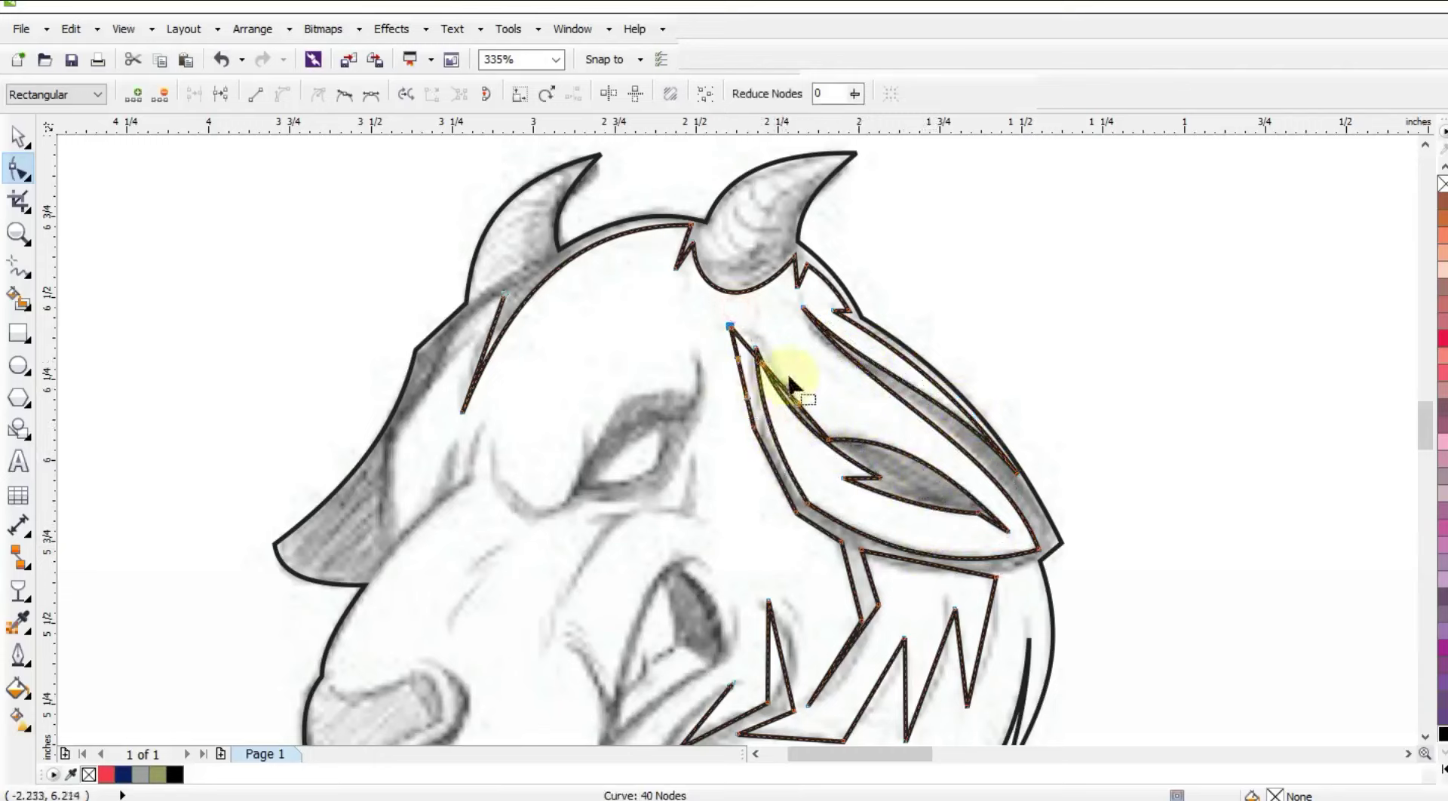
mouse_move(766, 347)
left_mouse_down()
mouse_move(768, 334)
mouse_move(742, 360)
mouse_move(757, 362)
left_mouse_up()
left_click(773, 413)
- Bend the cheek fur zigzags, the line under the ear and the crease behind the mouth to match the sketch
left_click_drag(855, 642, 911, 680)
left_click_drag(982, 644, 994, 650)
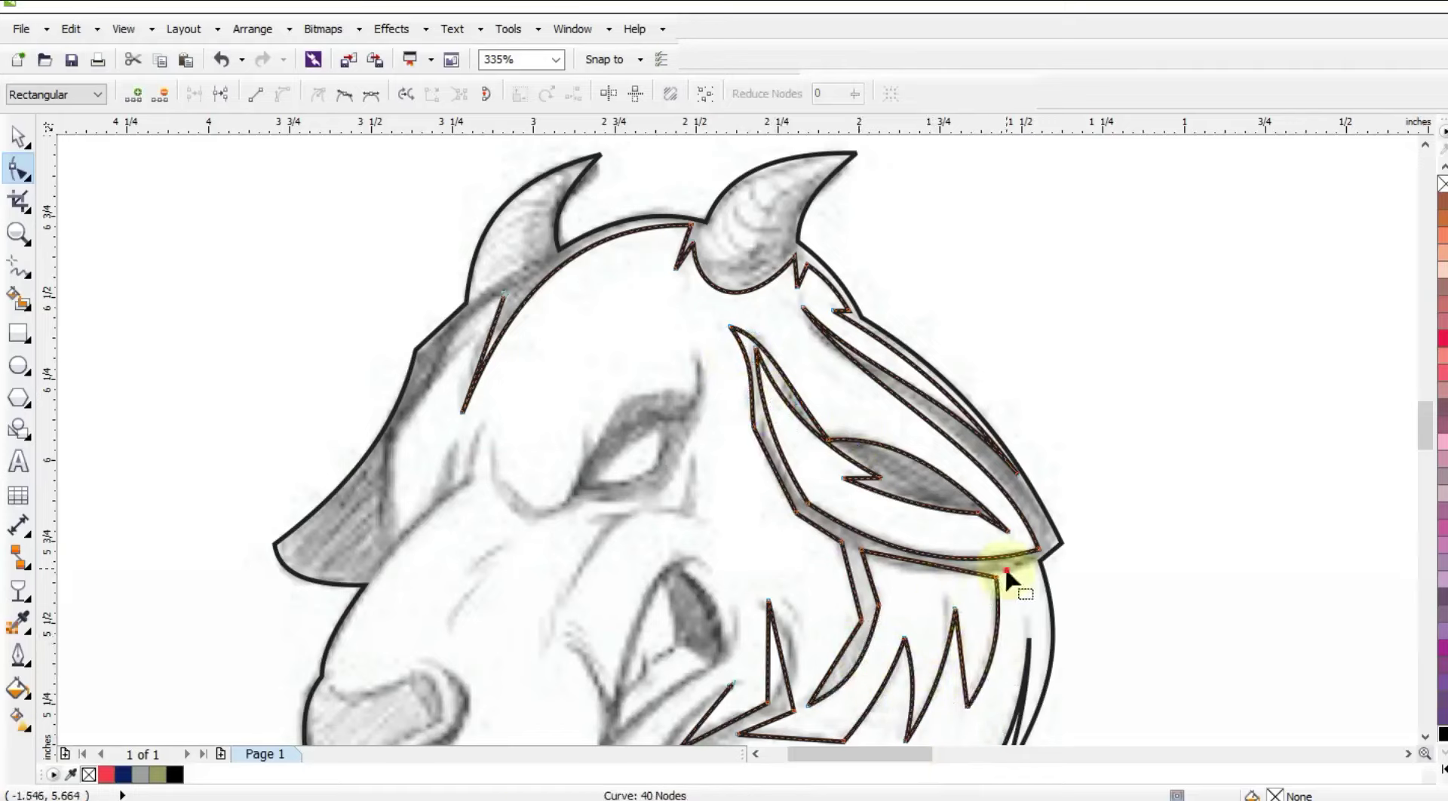
left_click(906, 559)
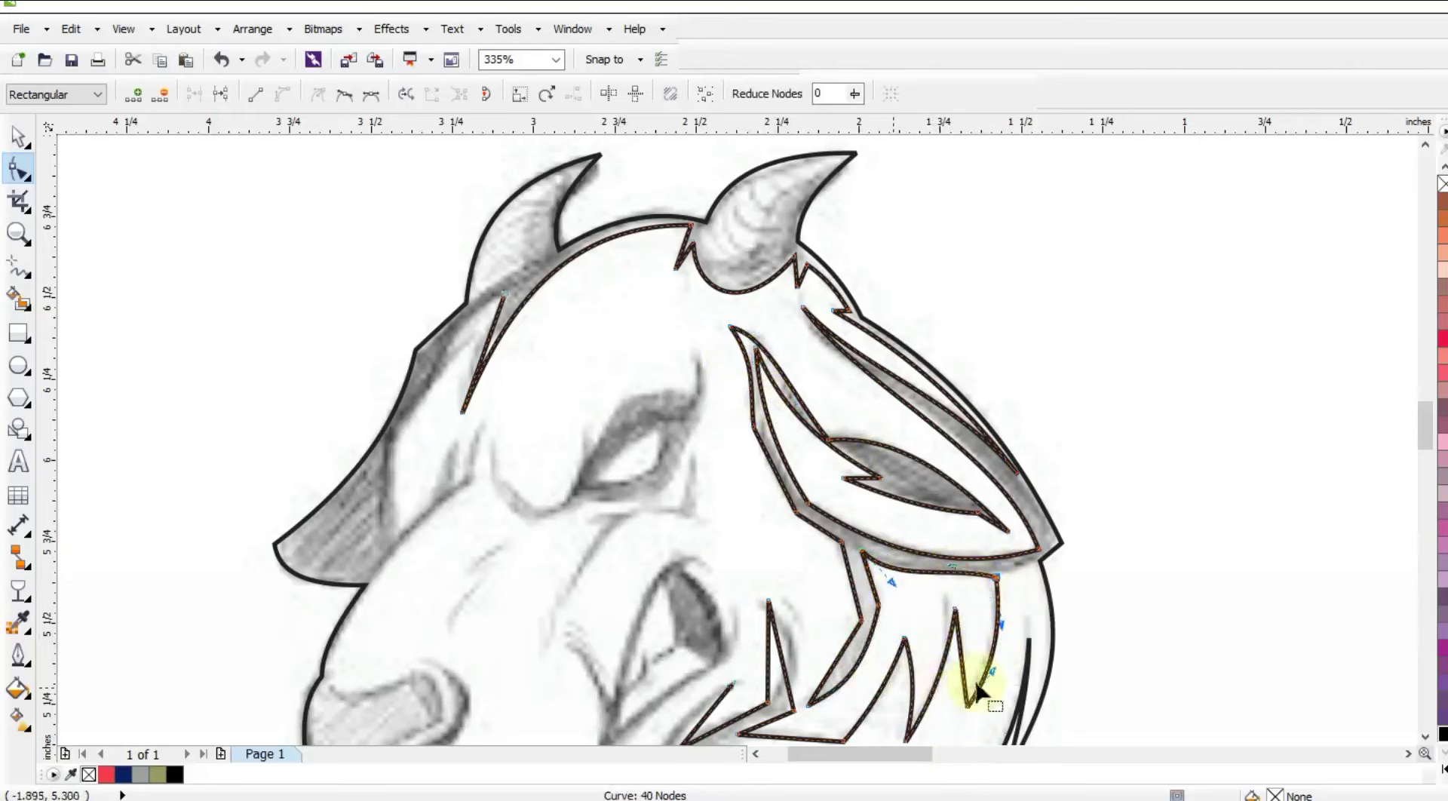
mouse_move(838, 661)
left_mouse_down()
mouse_move(860, 665)
mouse_move(801, 681)
mouse_move(853, 668)
left_mouse_up()
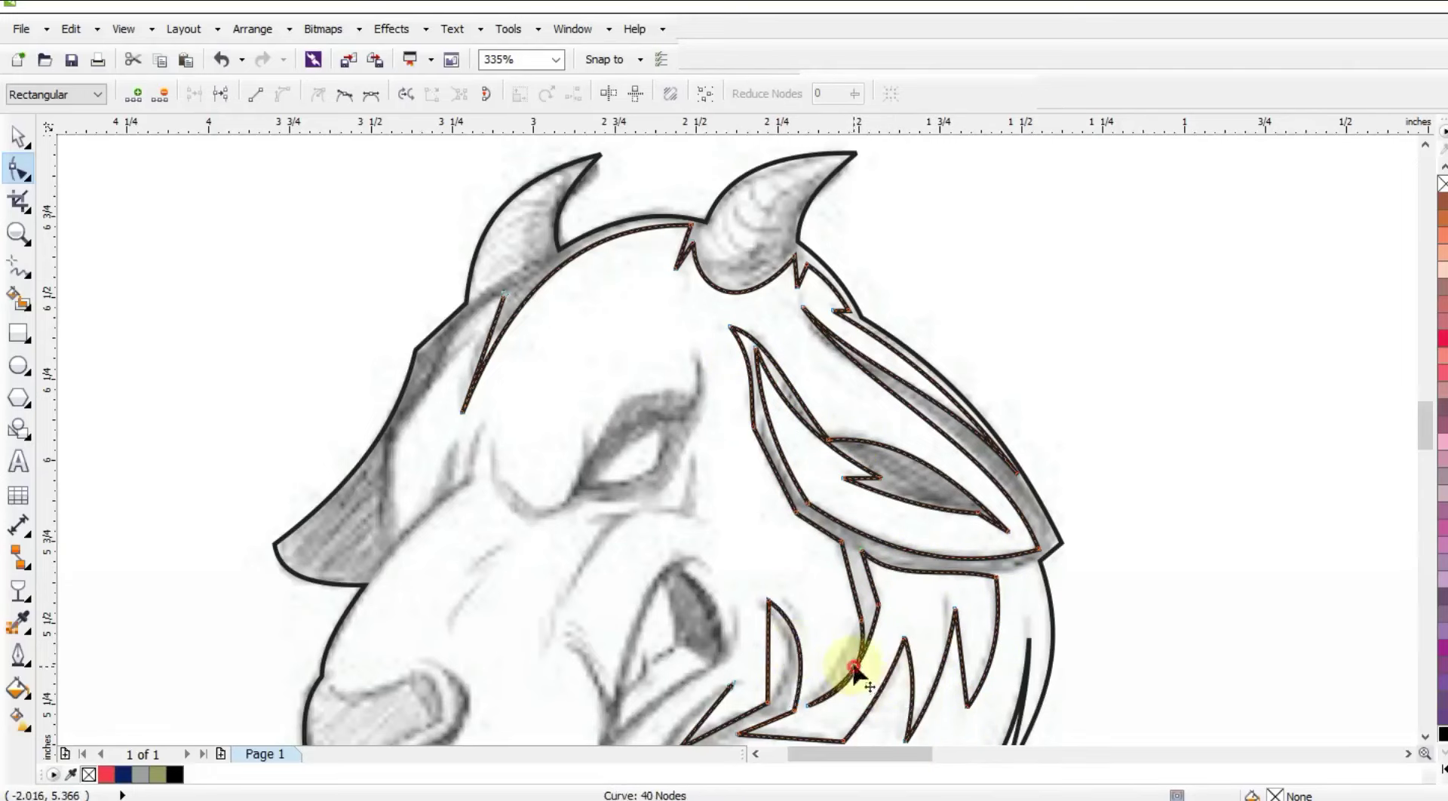
scroll(1033, 724, "down", 3)
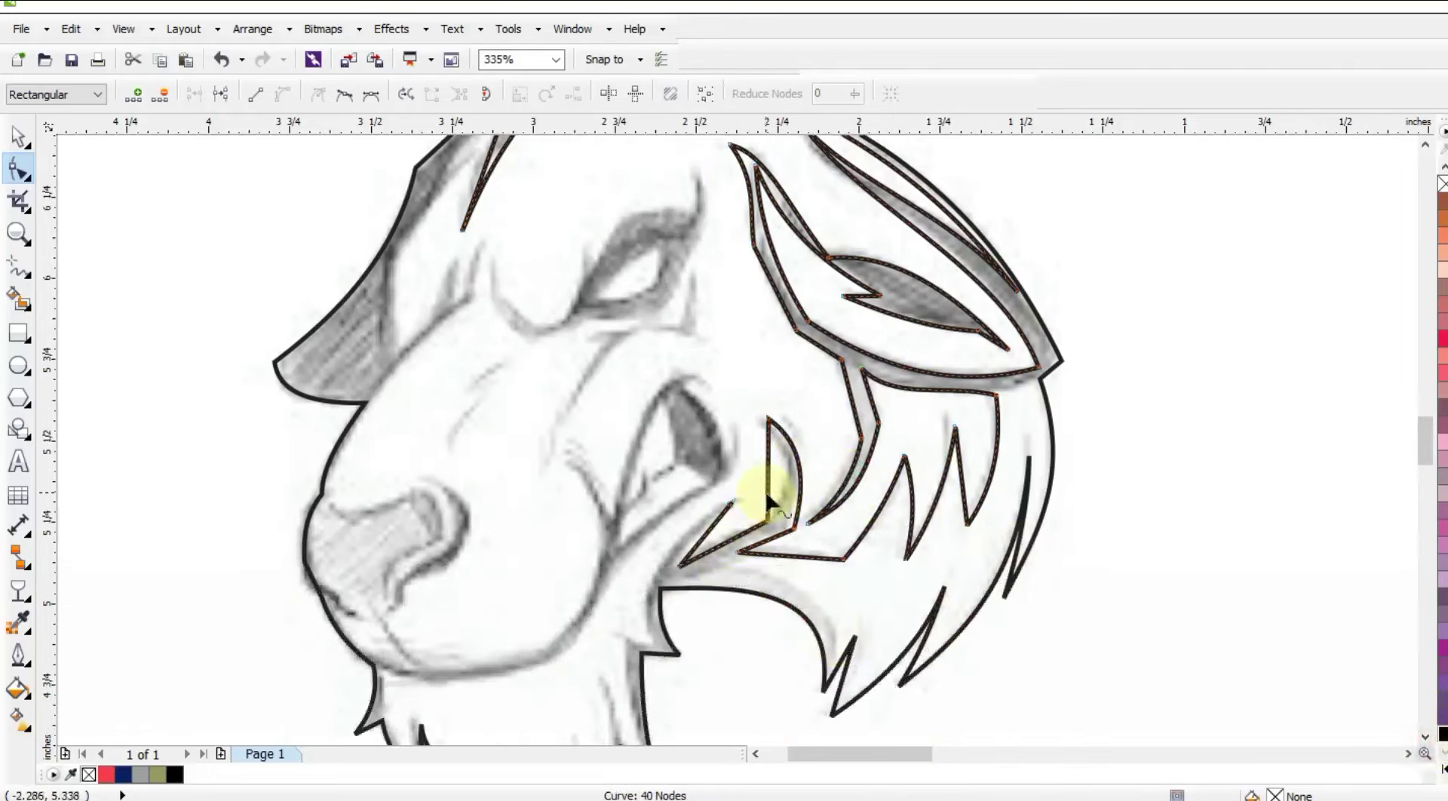
left_click_drag(768, 502, 783, 486)
- Trace the beard's inner fur zigzags, the chin and the mouth corner with straight segments
key("F3")
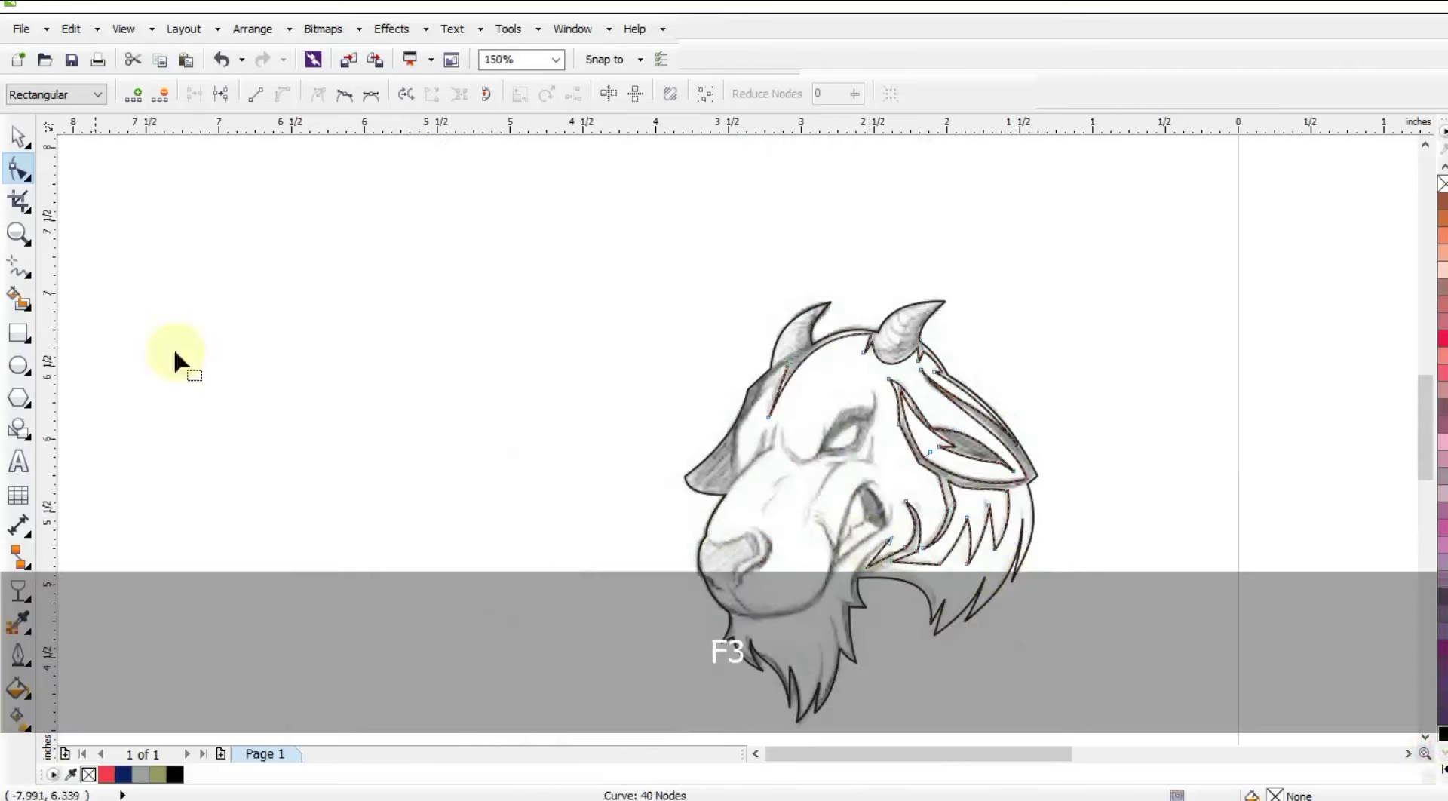
left_click(18, 234)
left_click_drag(581, 291, 1138, 733)
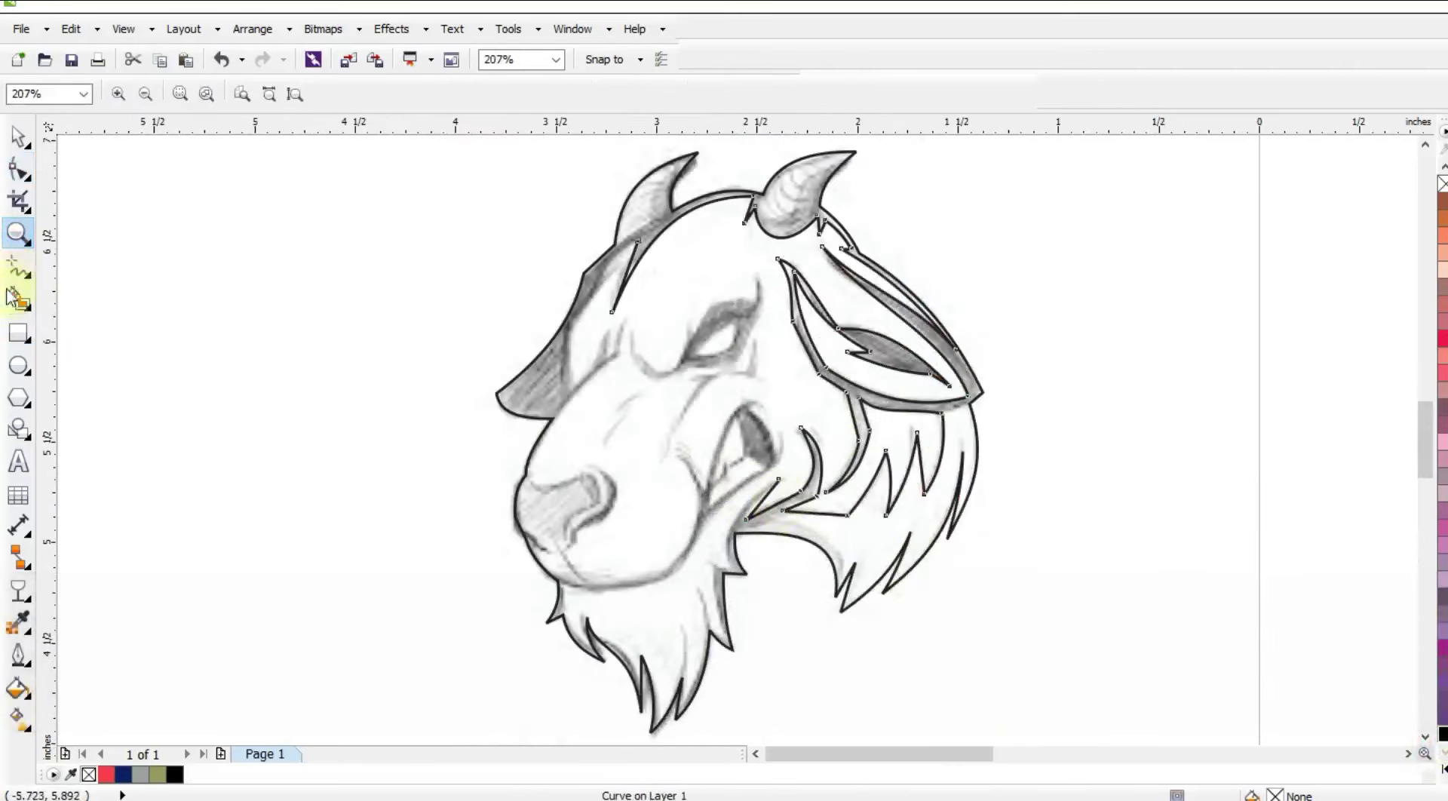
key("F5")
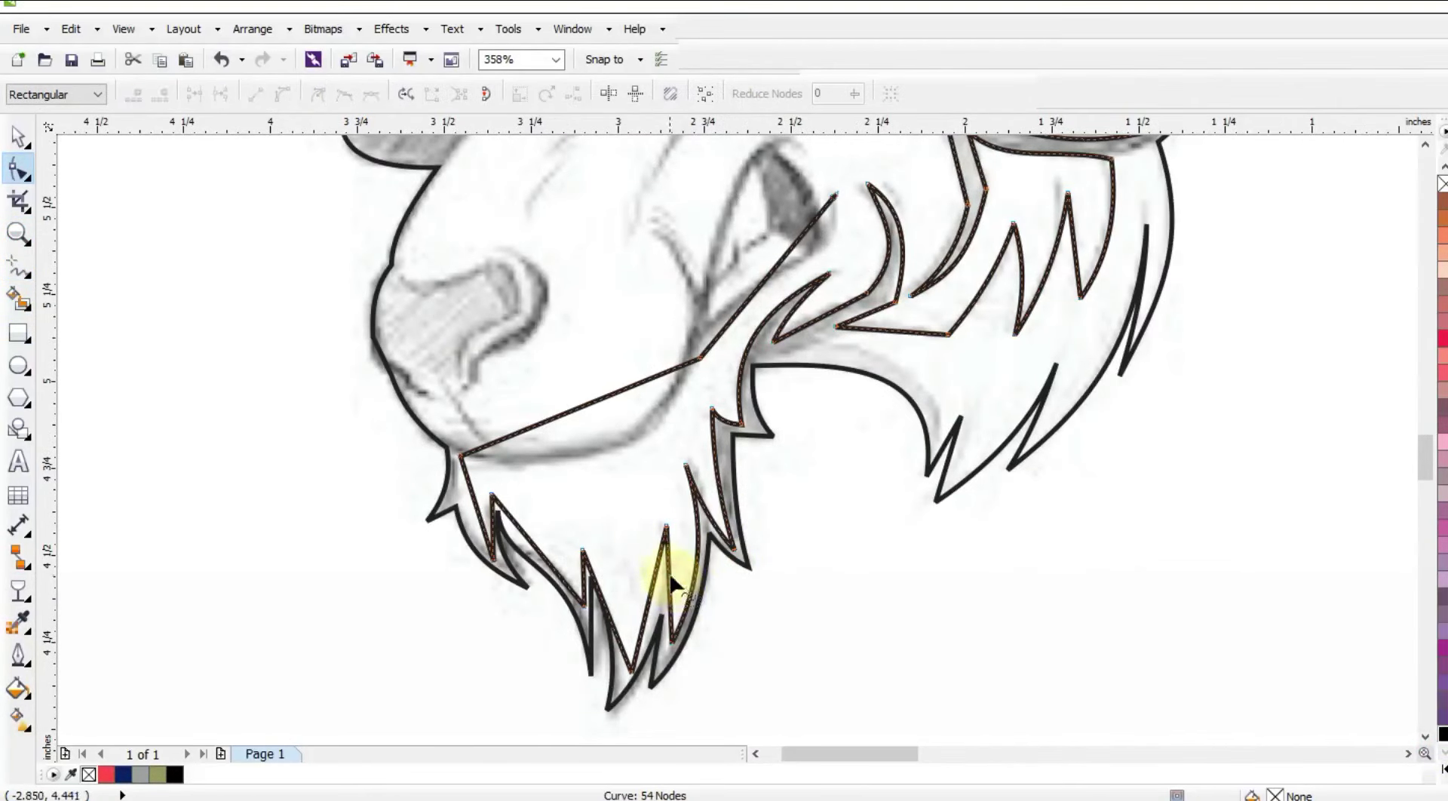
- Bend the beard's inner zigzag segments into curved fur tufts that follow the sketch
left_click_drag(669, 577, 657, 594)
left_click_drag(632, 671, 611, 596)
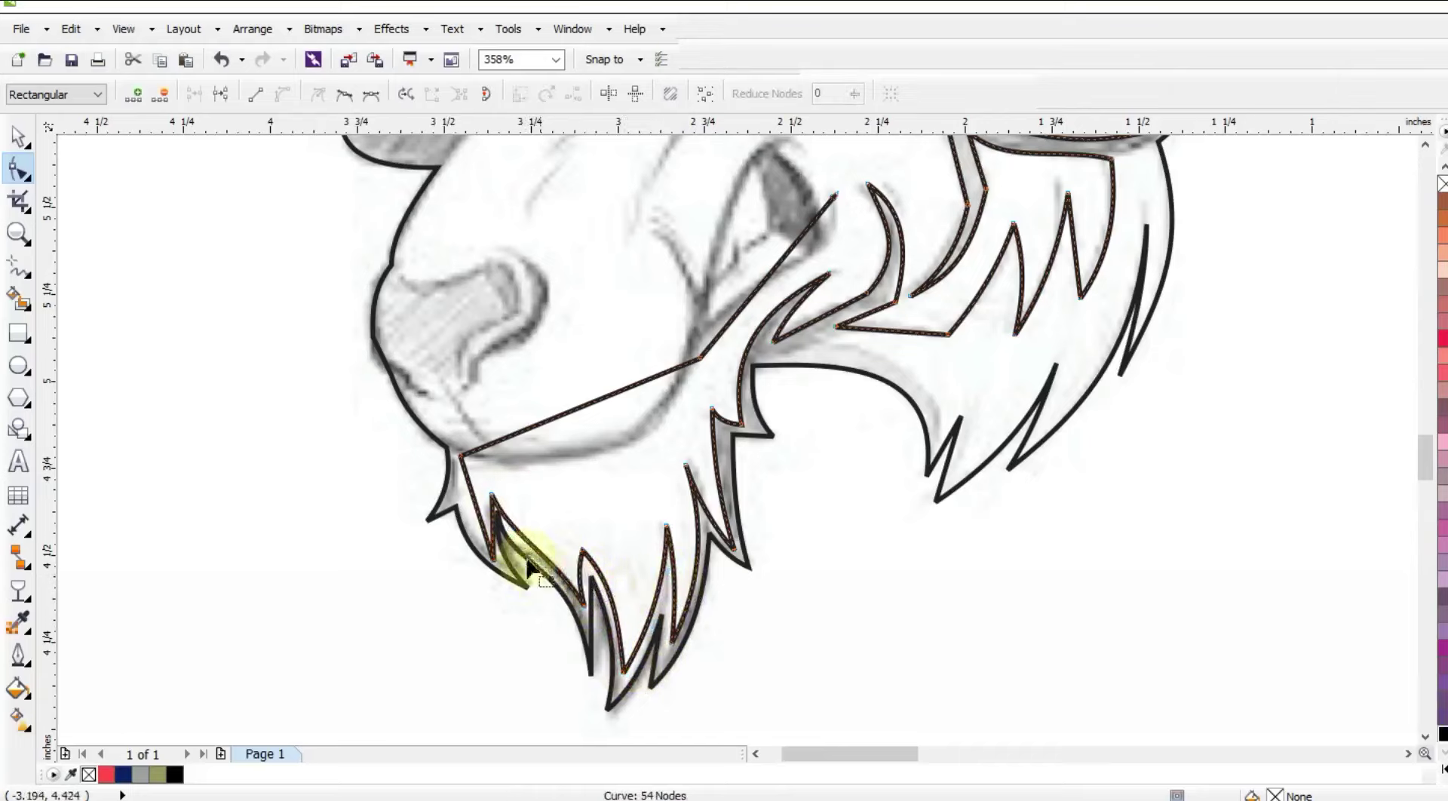
left_click_drag(476, 512, 487, 525)
- Curve the chin line and the lower mouth line up to the mouth corner, fine-tuning their control handles
left_click_drag(573, 409, 592, 472)
left_click(461, 455)
left_click(574, 462)
left_click(460, 456)
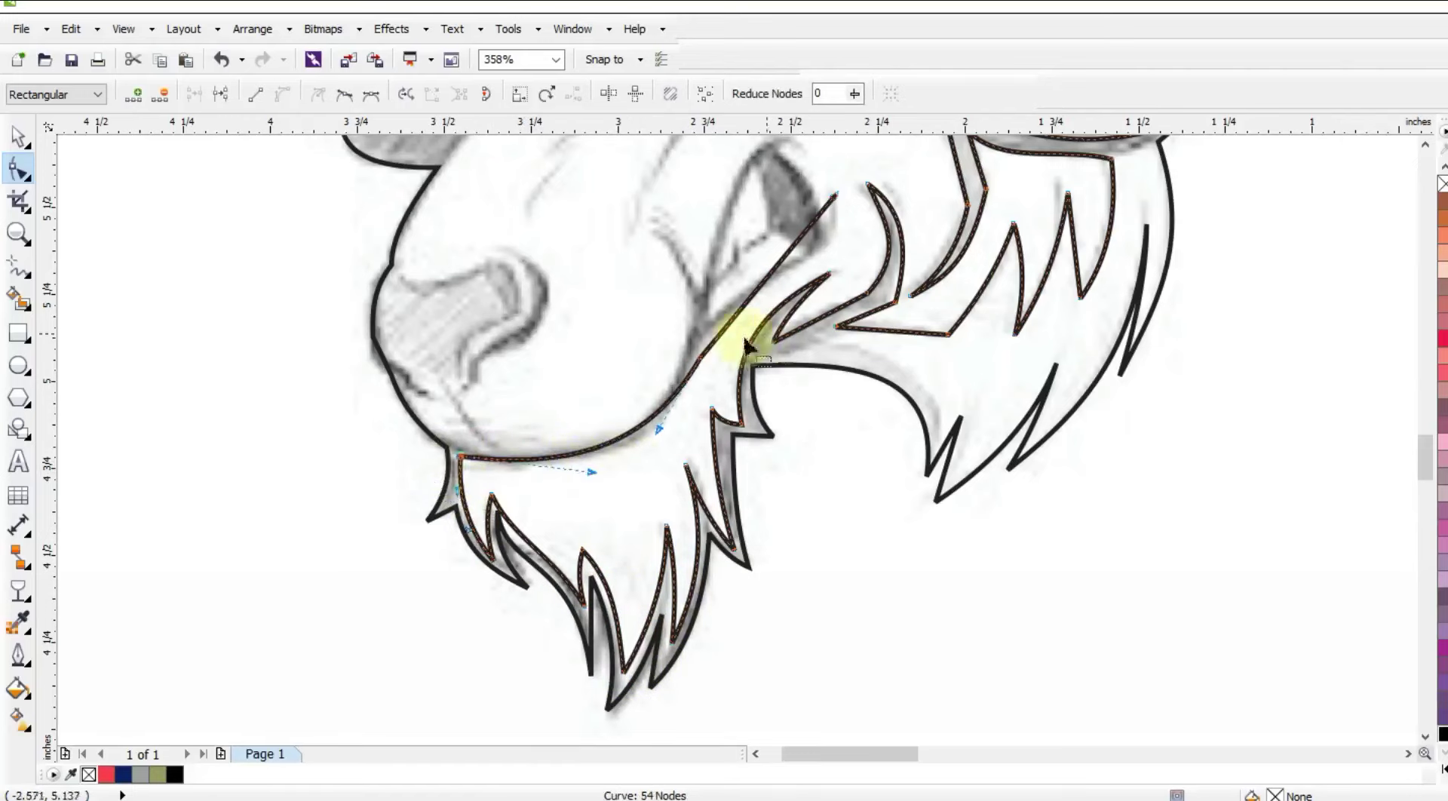
left_click(820, 188)
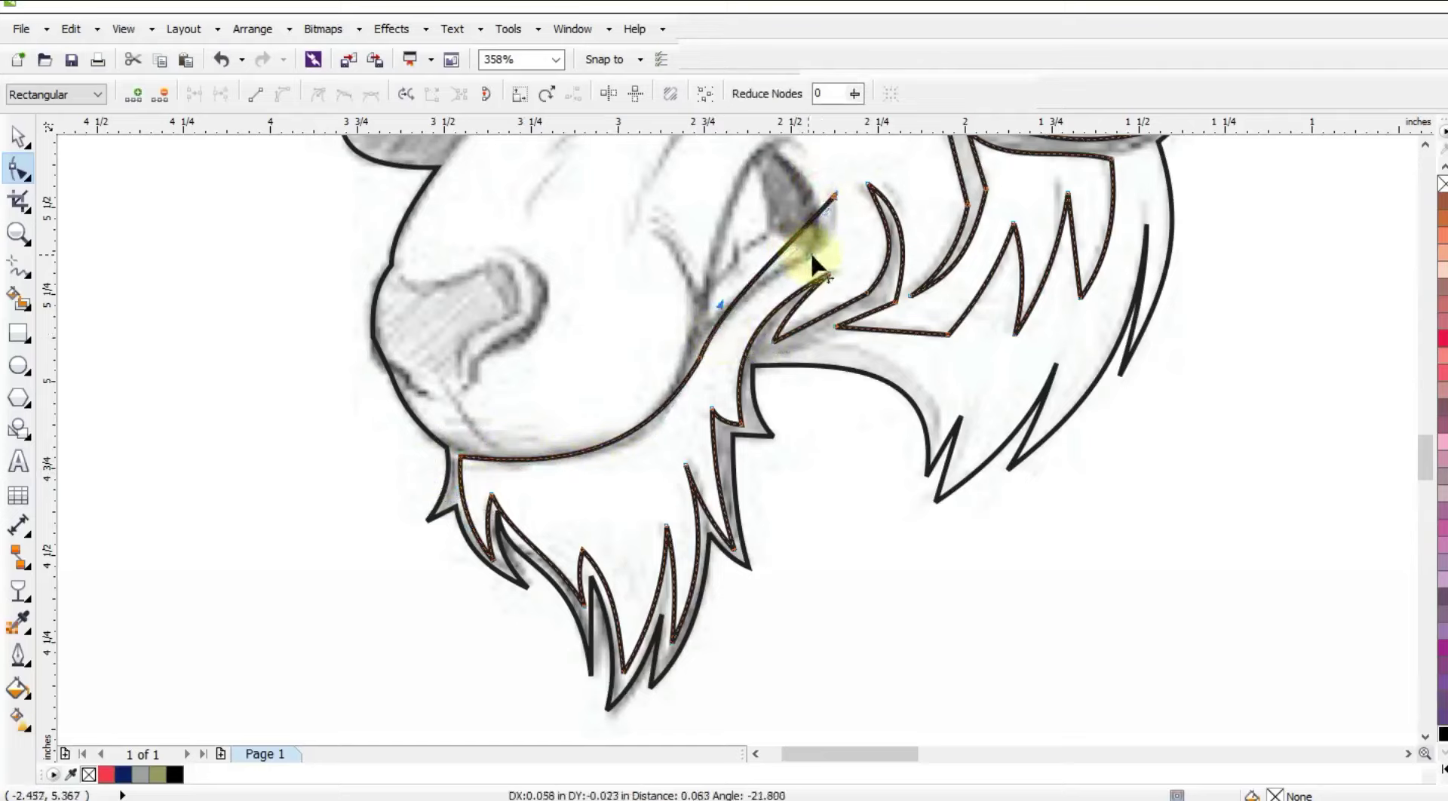
left_click_drag(843, 266, 843, 267)
left_click_drag(721, 302, 714, 289)
left_click_drag(714, 289, 716, 292)
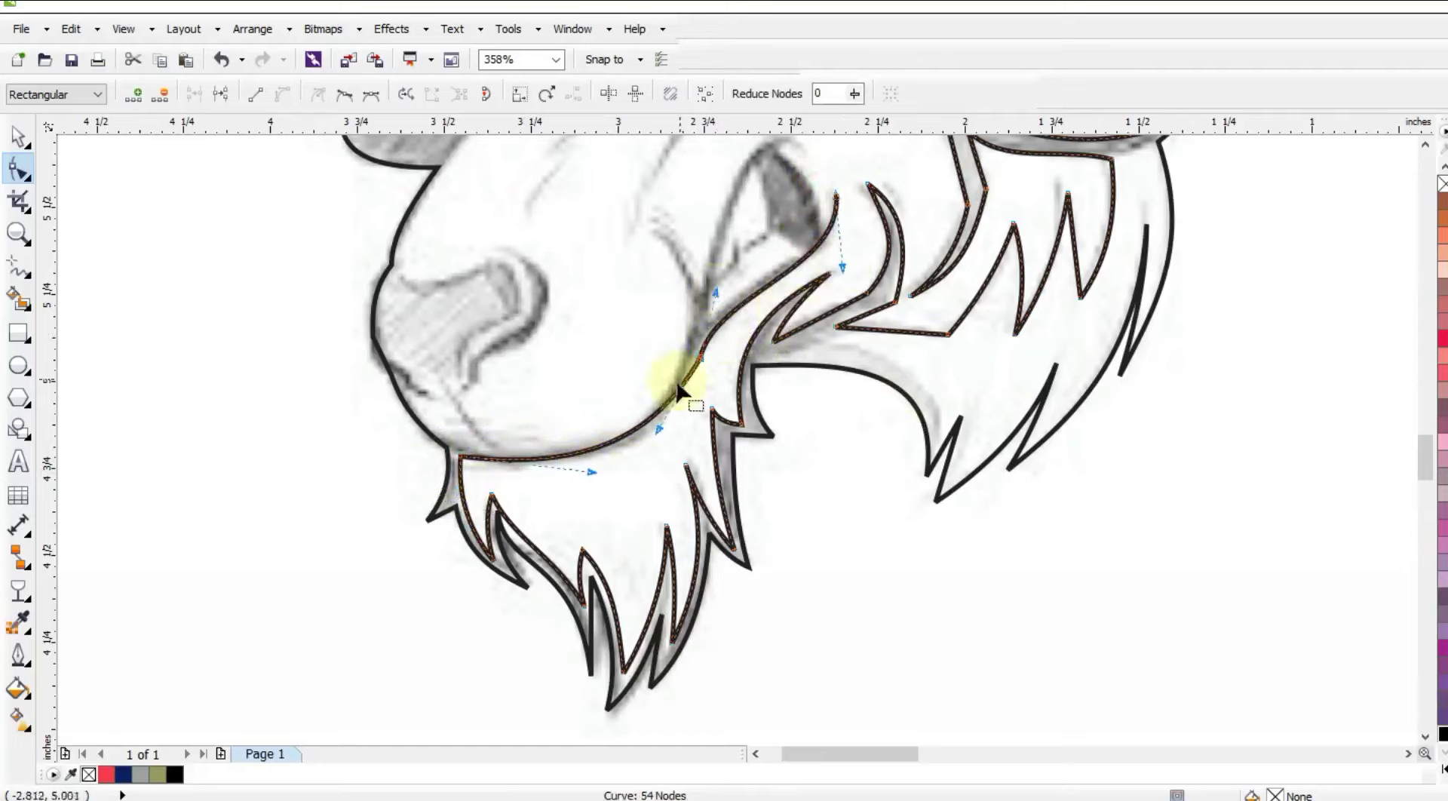
left_click_drag(659, 429, 657, 455)
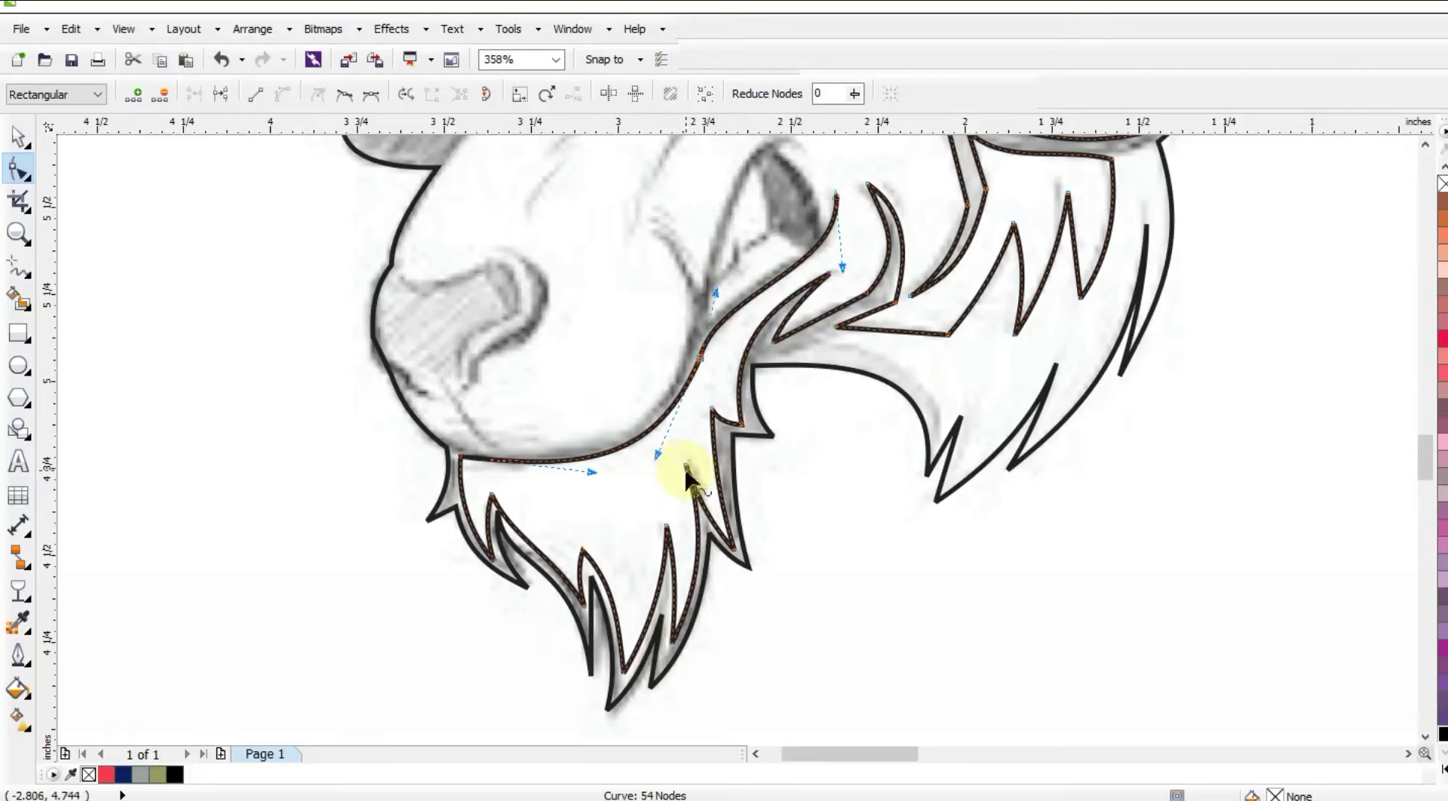
- Trace the mouth opening, the jaw crease and the lower lip with straight segments continuing from the mouth corner
left_click(16, 236)
scroll(543, 426, "down", 1)
left_click_drag(330, 224, 1005, 601)
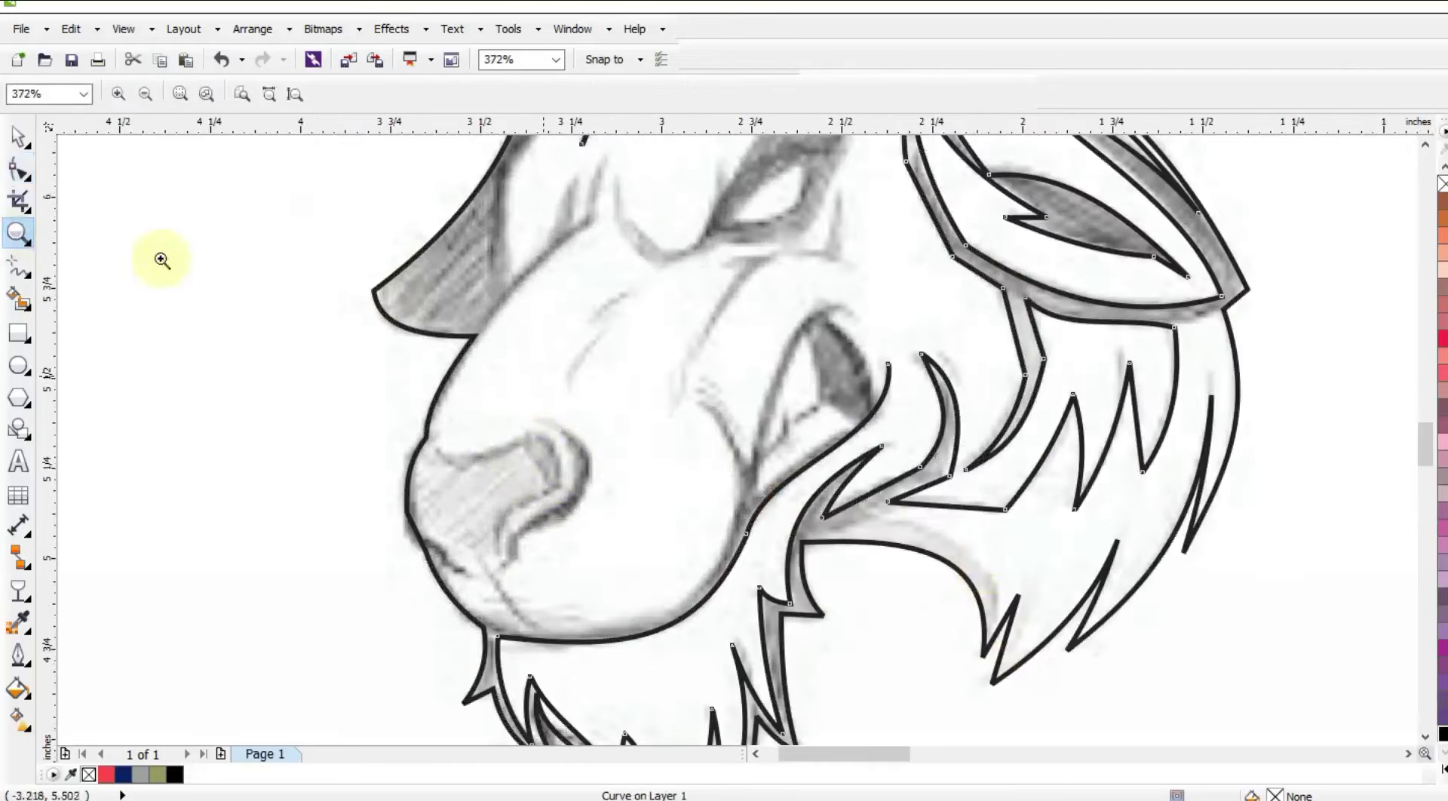
key("F5")
left_click(889, 361)
left_click(872, 400)
left_click(825, 321)
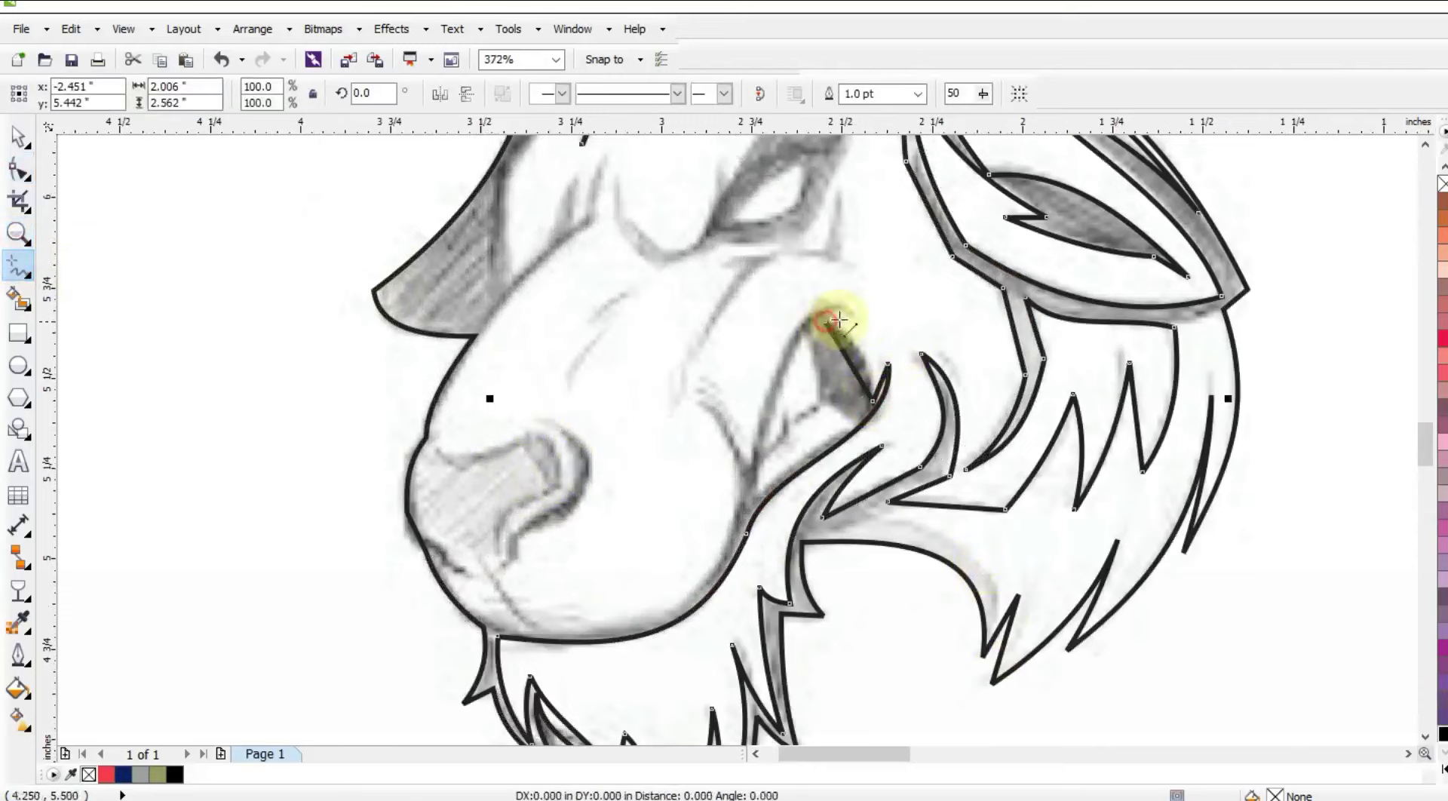
left_click(861, 319)
left_click(755, 458)
left_click(698, 397)
left_click(613, 625)
left_click(488, 564)
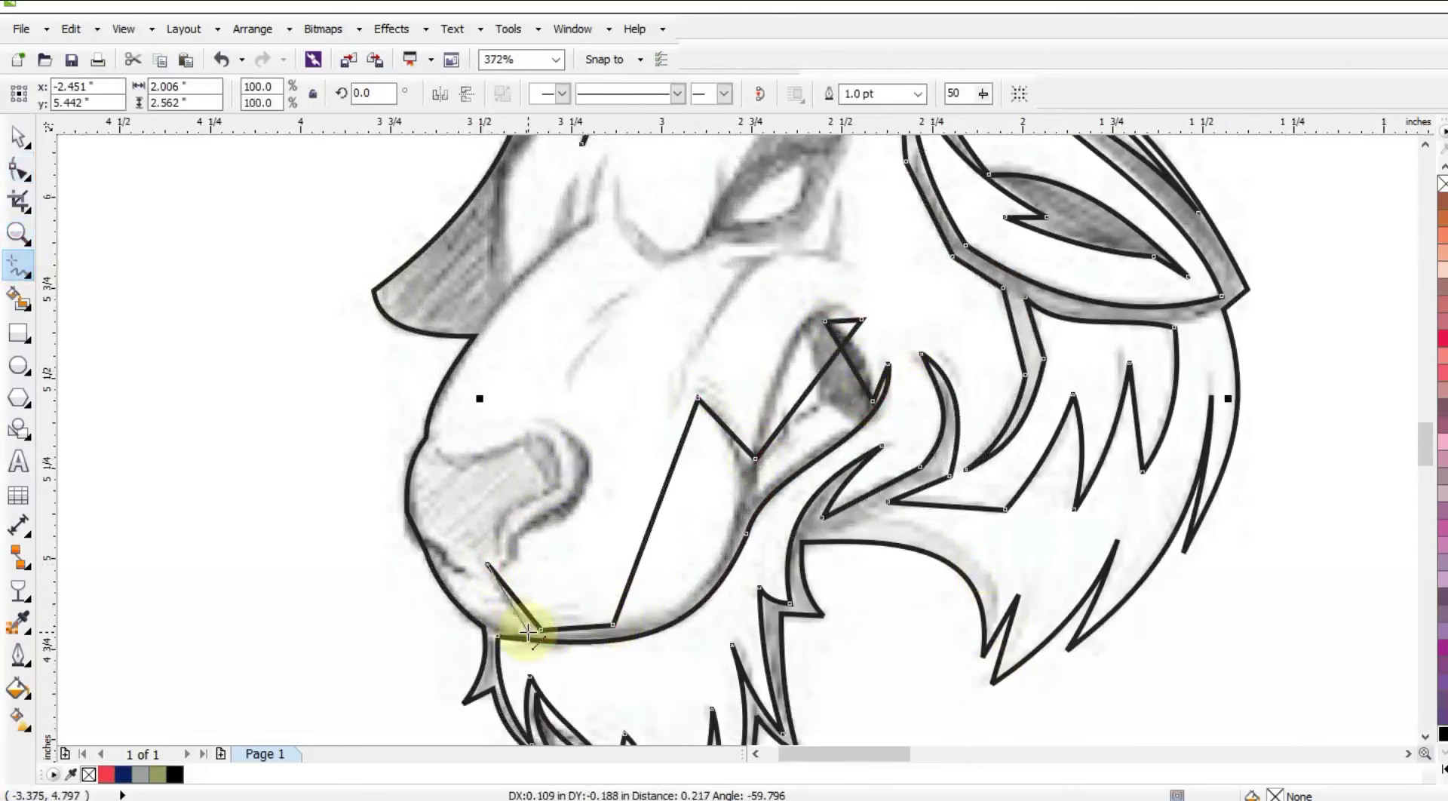
left_click(528, 632)
- Bend the straight segments around the mouth opening into curves that follow the sketch
left_click(19, 170)
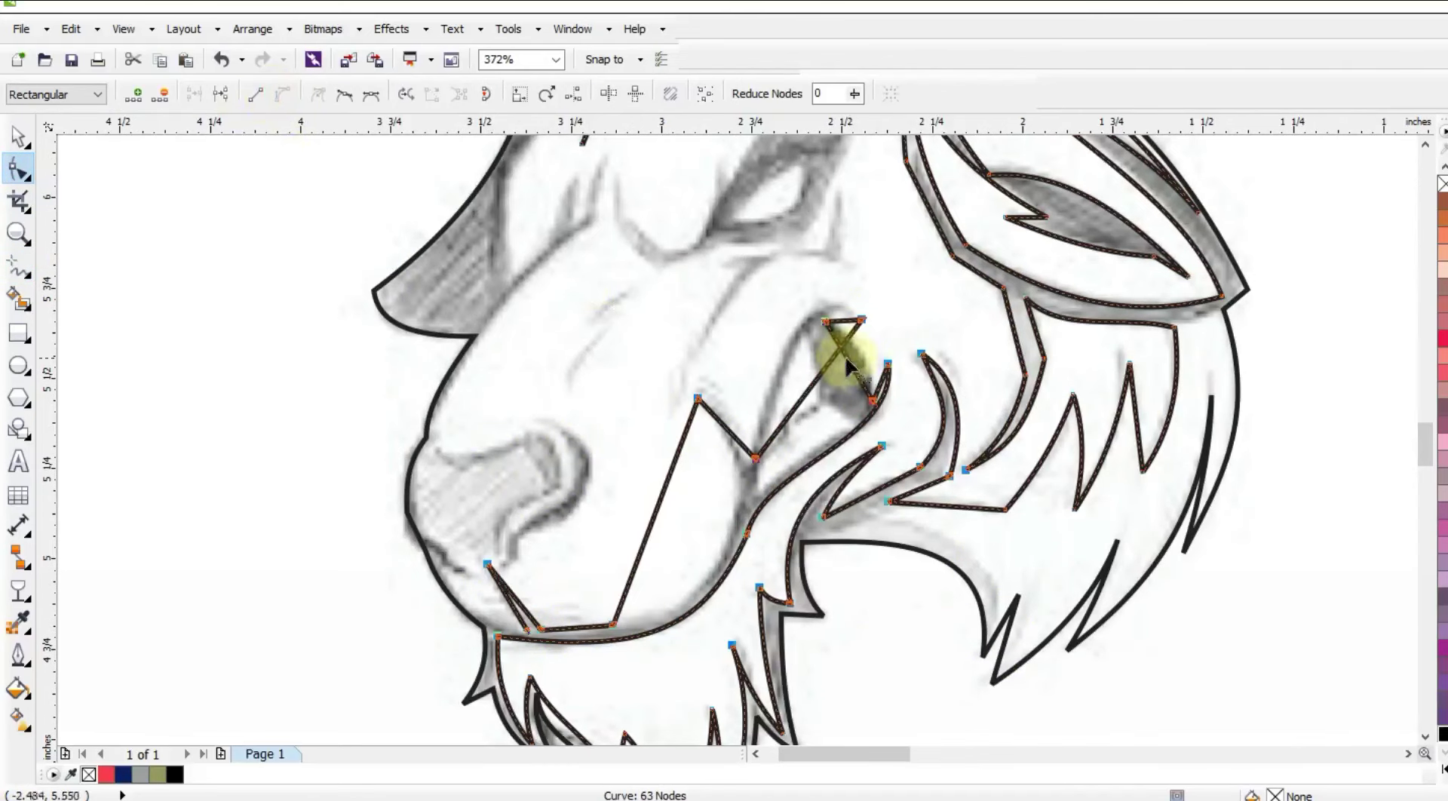
left_click_drag(784, 287, 775, 281)
left_click_drag(789, 414, 765, 404)
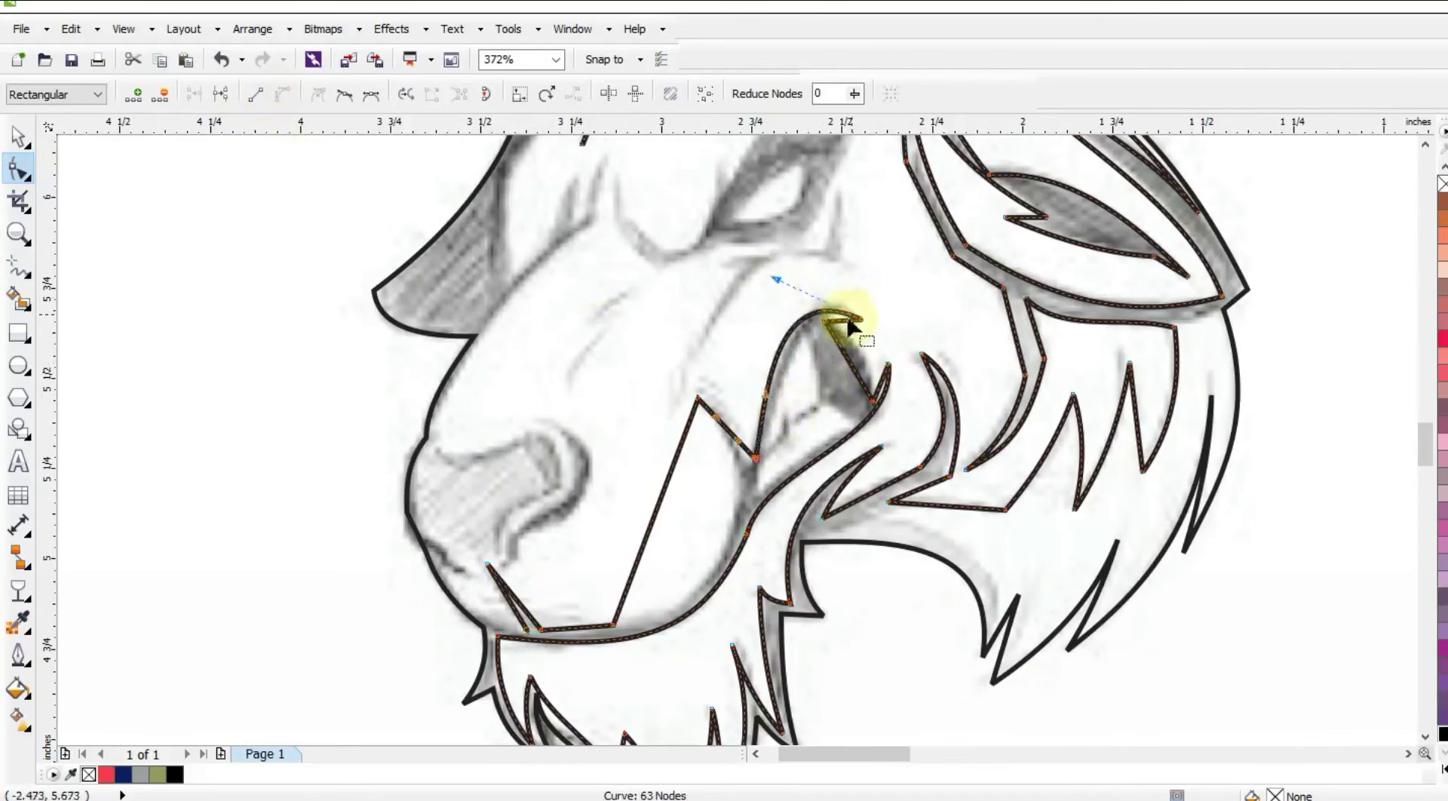
left_click_drag(842, 322, 860, 345)
left_click(845, 354)
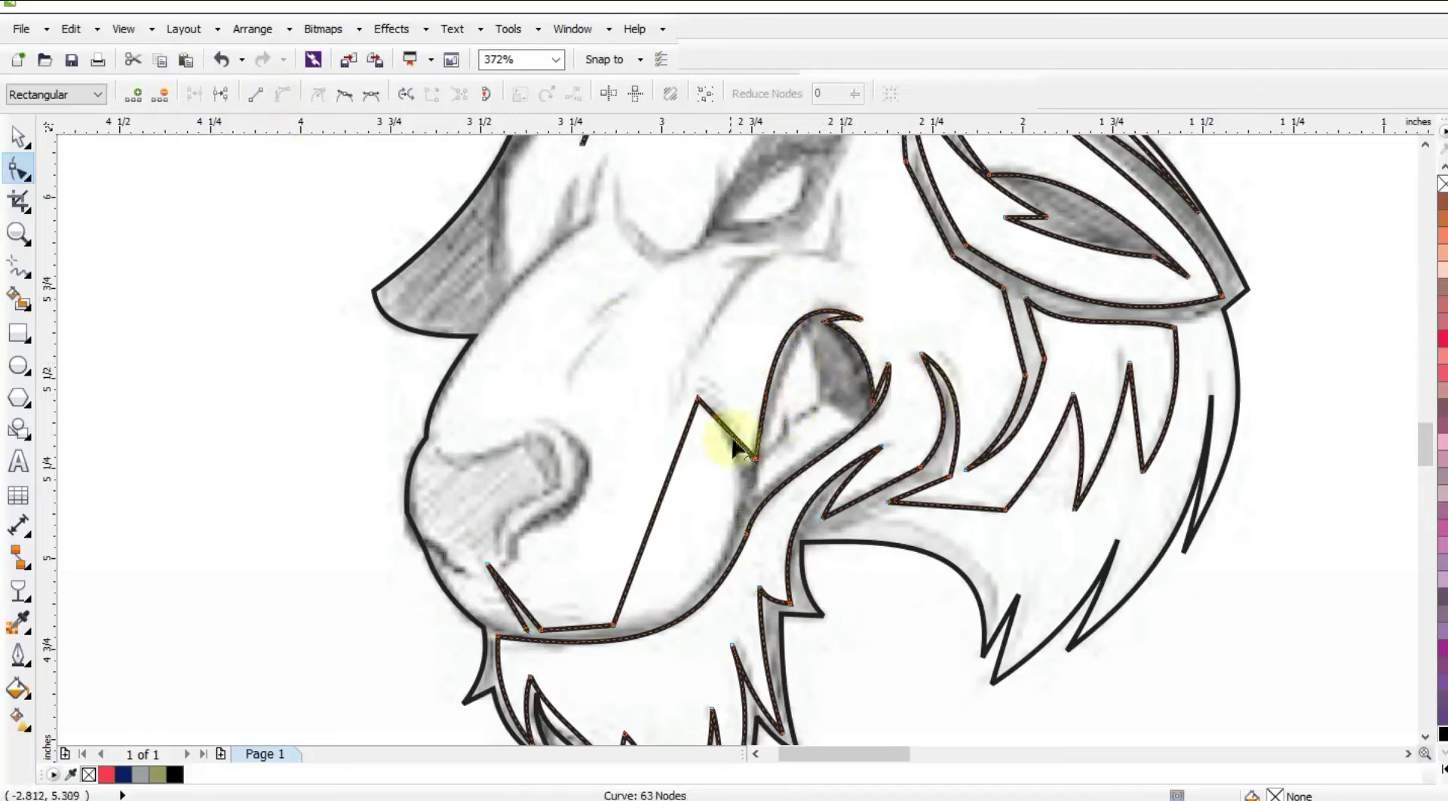
- Curve the crease in front of the mouth and the lower lip line down to the chin
left_click_drag(719, 419, 723, 415)
left_click_drag(754, 461, 741, 490)
left_click_drag(701, 614, 769, 494)
left_click_drag(510, 594, 521, 620)
left_click(582, 626)
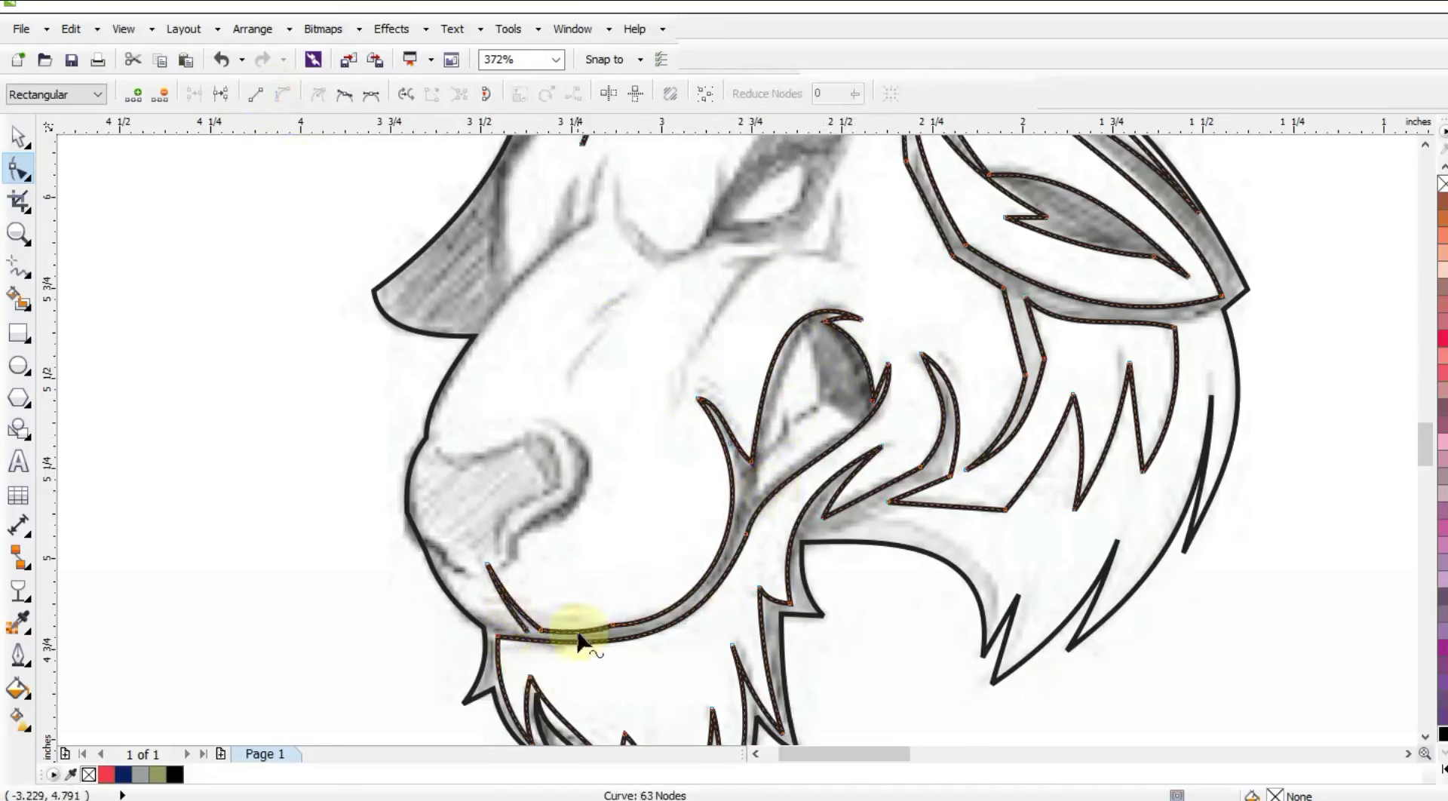
- Trace the upper lip, nostril and nose top with straight segments continuing the inner line
left_click(18, 265)
mouse_move(522, 627)
left_mouse_down()
mouse_move(436, 561)
mouse_move(520, 596)
mouse_move(496, 616)
mouse_move(513, 562)
left_mouse_up()
left_click(18, 170)
left_click(18, 266)
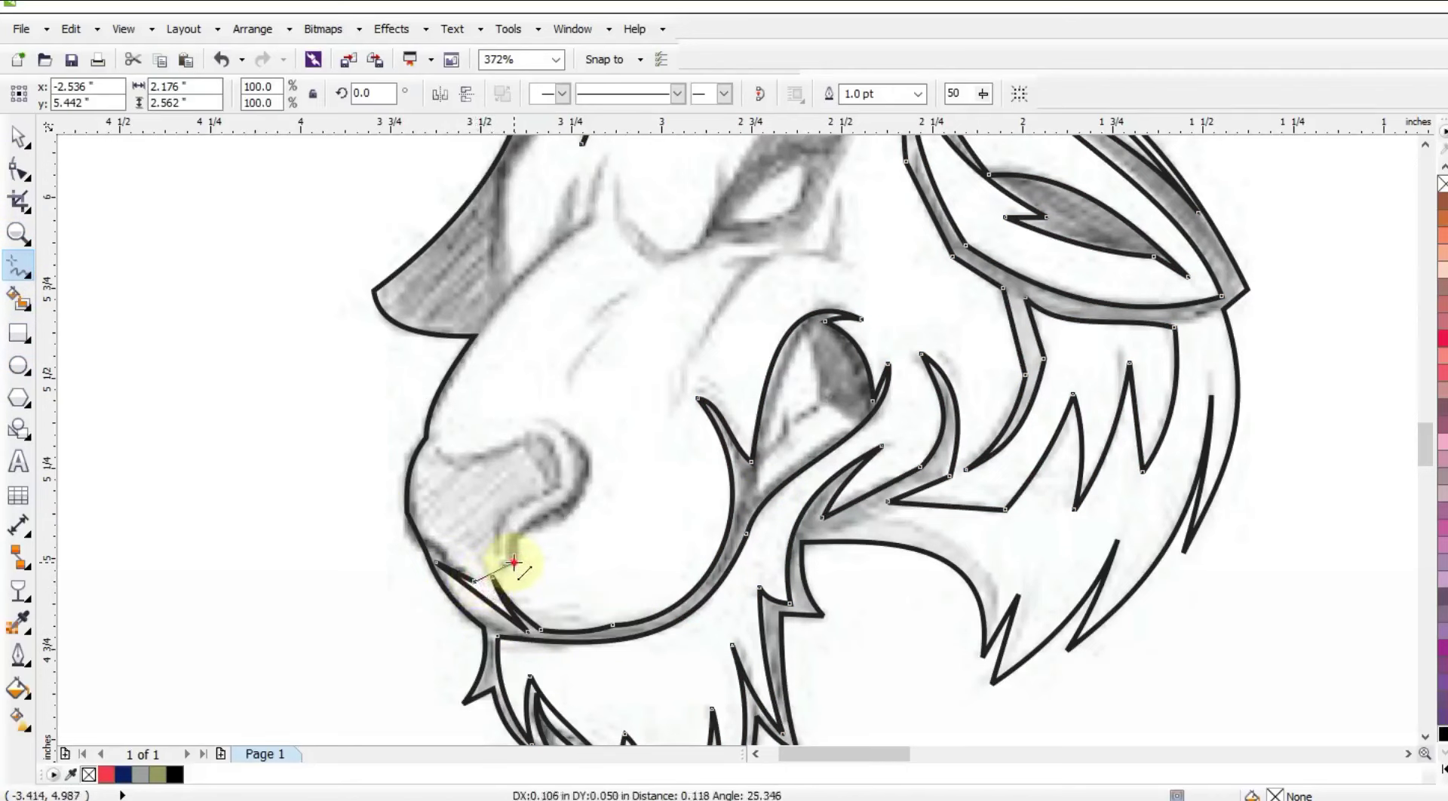
double_click(558, 533)
double_click(547, 421)
double_click(570, 490)
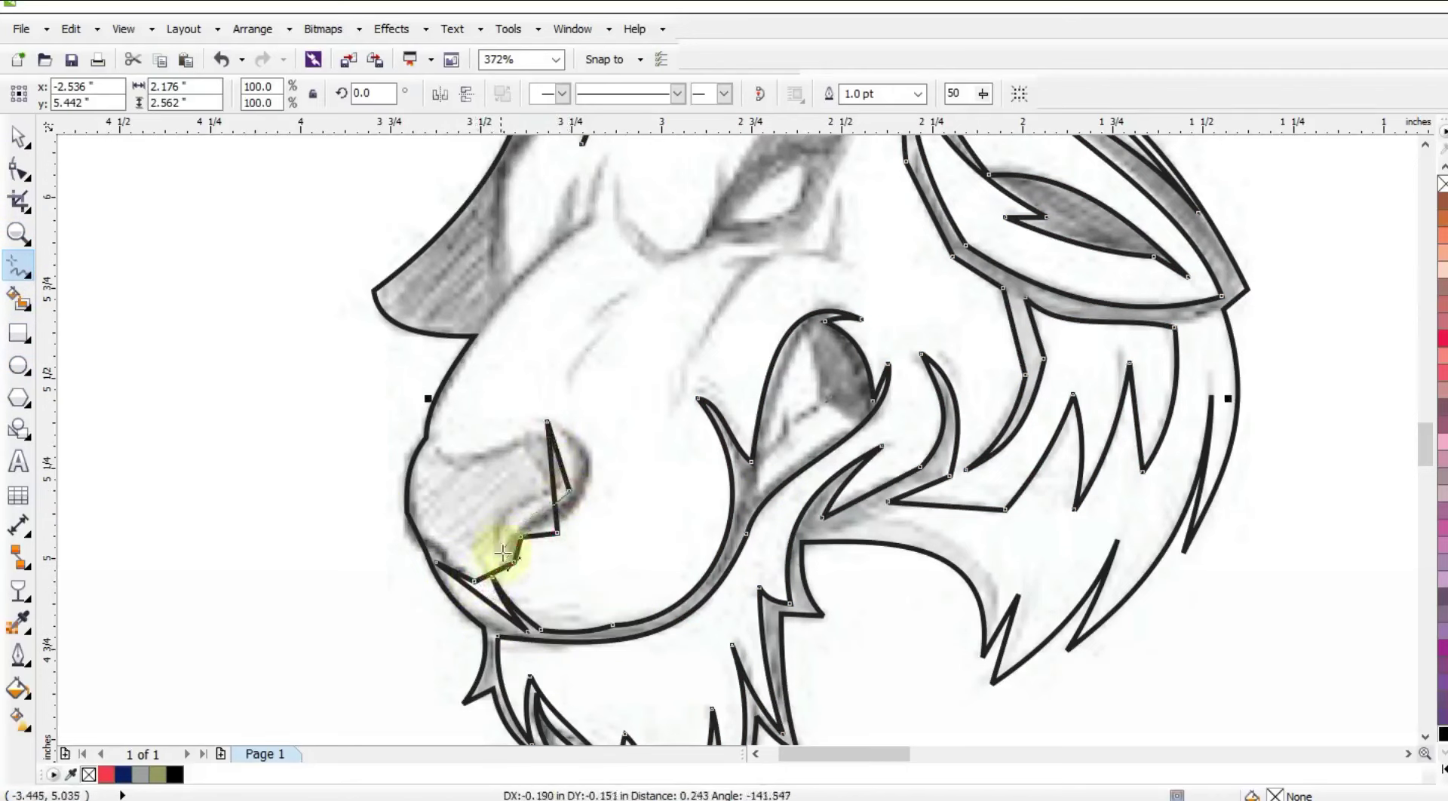
double_click(499, 559)
left_click(537, 441)
left_click(430, 448)
- Trace the muzzle bridge, the fur spikes and the far ear's inner edge with straight segments, closing at the forehead line
scroll(528, 339, "up", 1)
left_click(590, 252)
left_click(602, 188)
left_click(584, 242)
left_click(573, 200)
double_click(556, 259)
left_click(501, 313)
left_click(1424, 145)
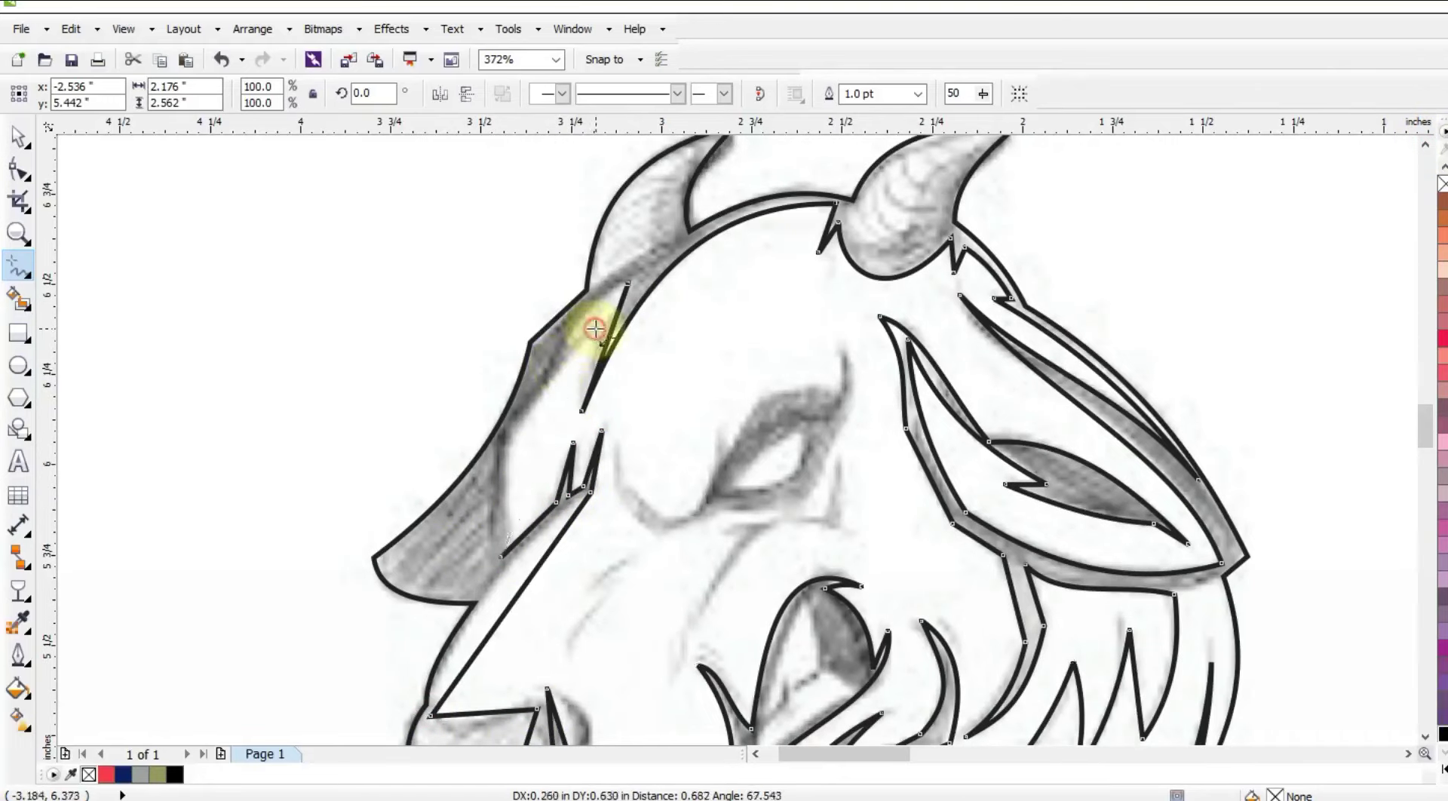
left_click(595, 328)
left_click(551, 364)
left_click(628, 282)
- Convert the new segments to curves and bend those along the far ear and the muzzle bridge
left_click(19, 170)
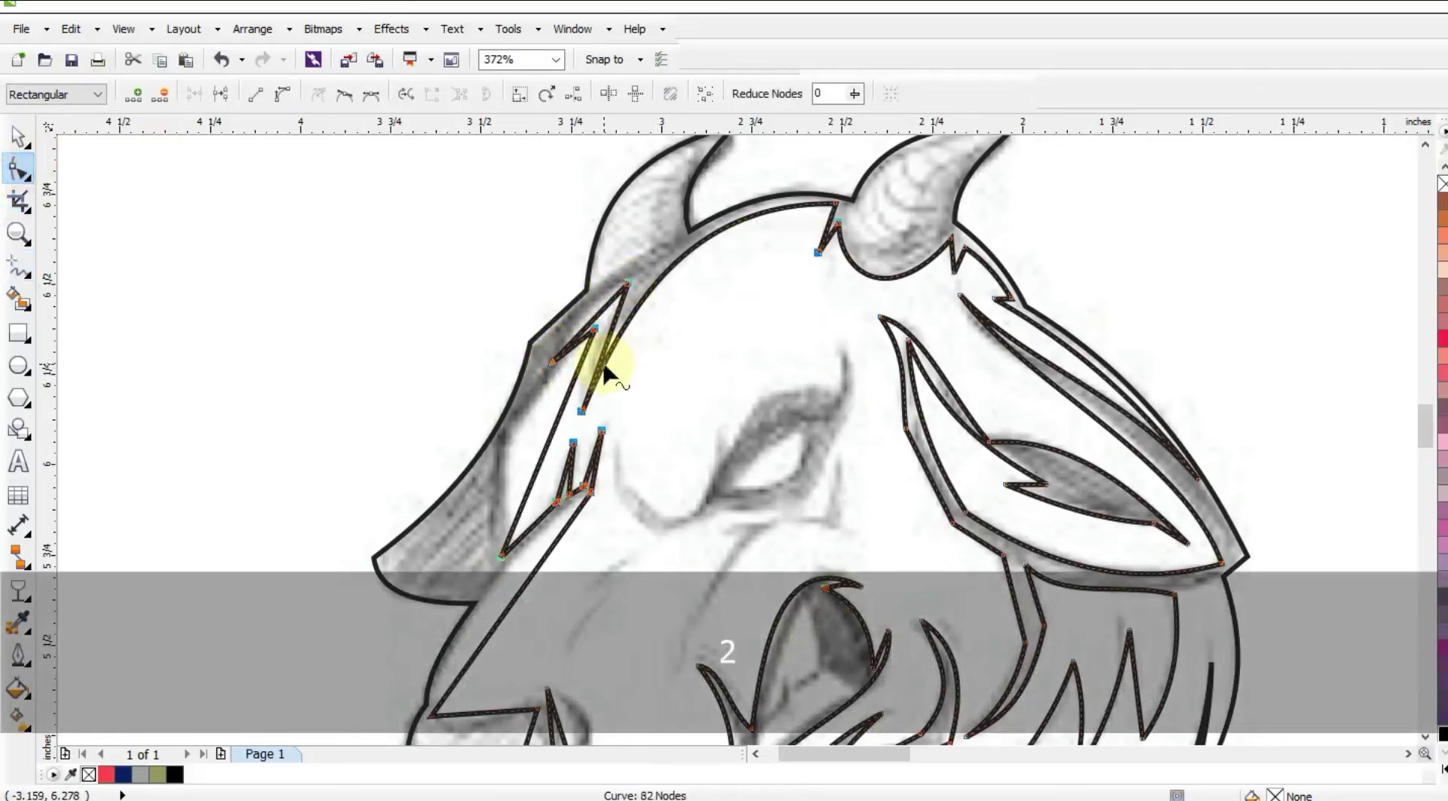
key("F3")
left_click_drag(389, 268, 720, 641)
left_click(19, 234)
left_click_drag(437, 242, 805, 529)
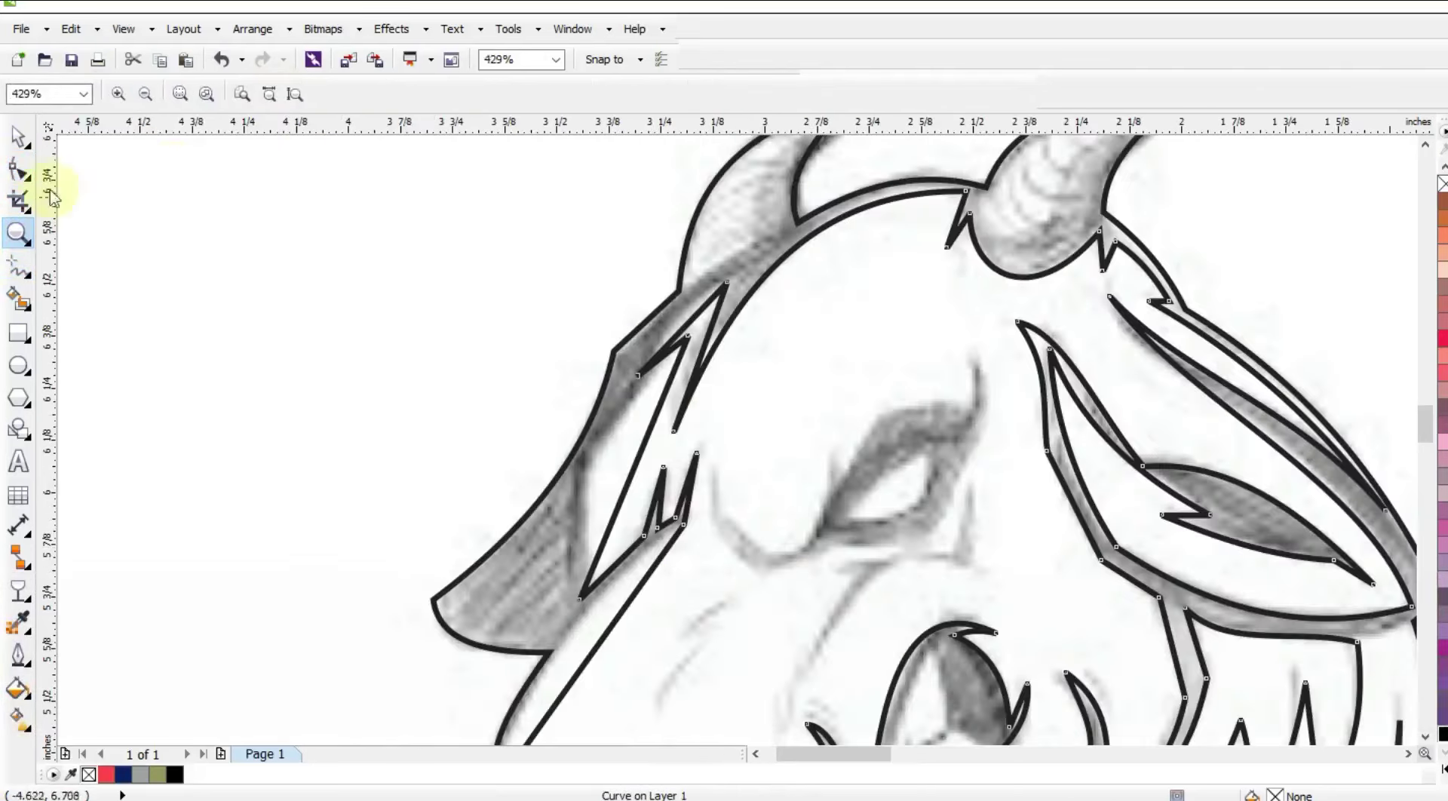
left_click(19, 170)
left_click_drag(637, 460, 603, 453)
left_click_drag(684, 324, 677, 320)
left_click_drag(611, 625, 585, 626)
- Bend the segments around the nostril into curves that match the sketch
left_click(19, 234)
right_click(653, 317)
left_click_drag(377, 385, 841, 686)
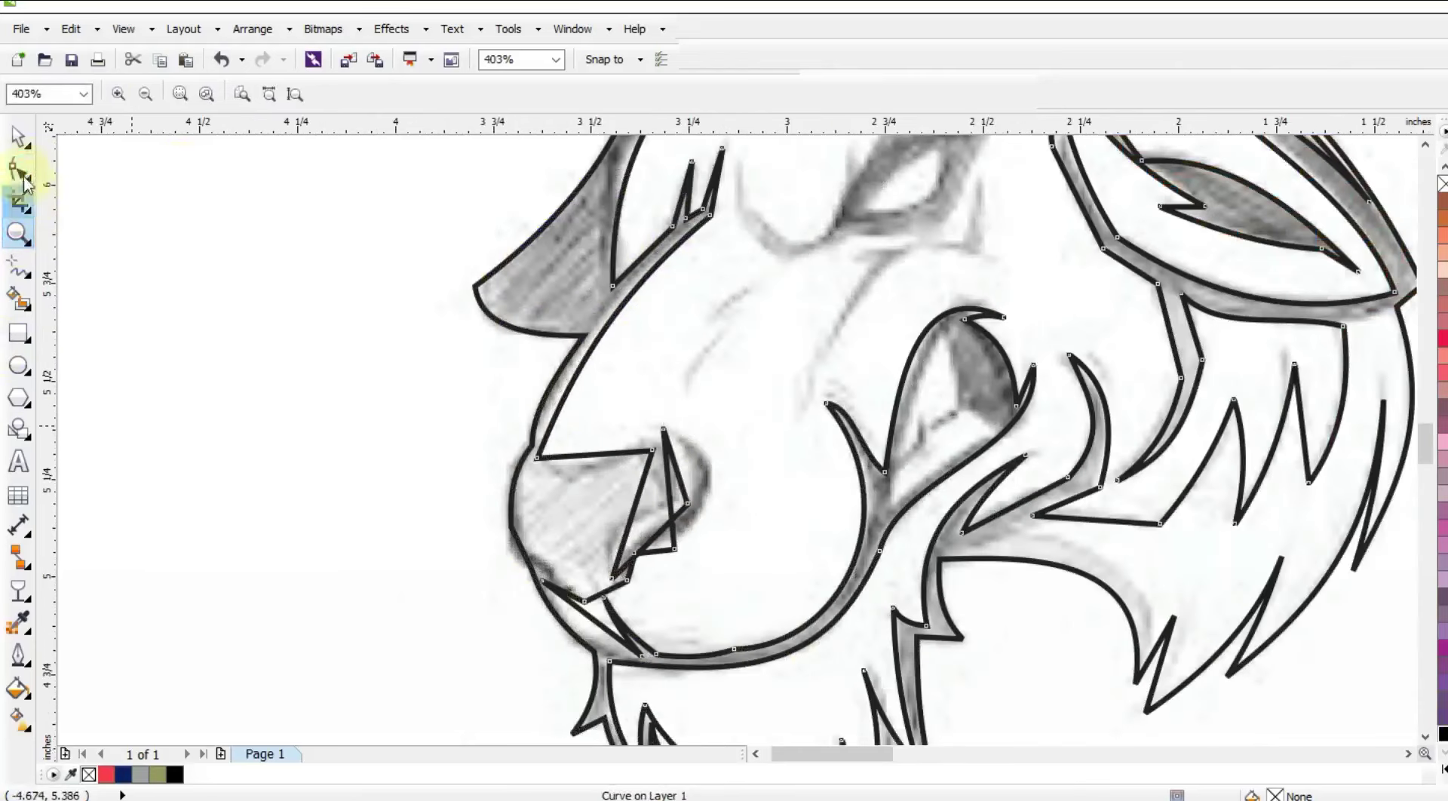
key("F10")
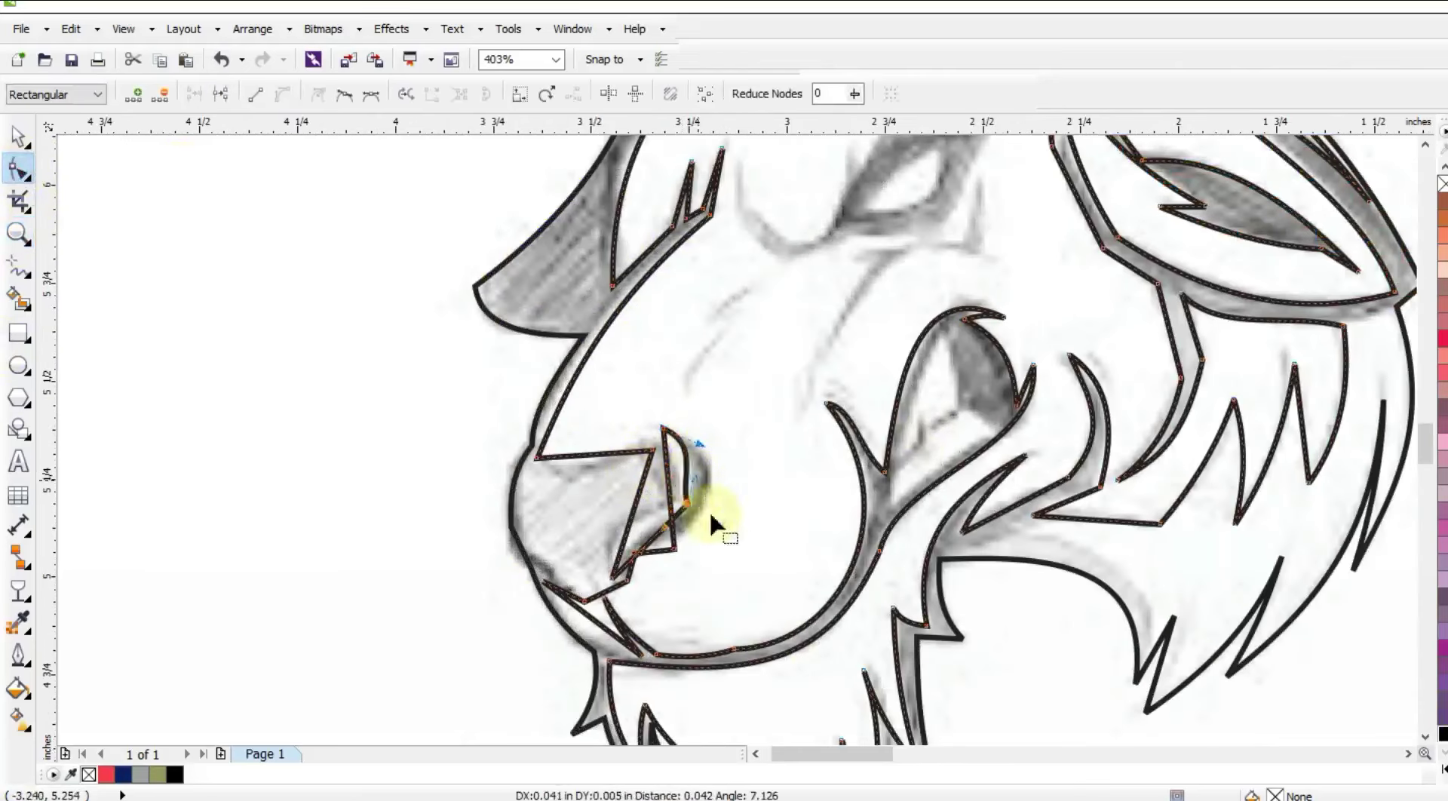
left_click_drag(669, 490, 710, 478)
left_click_drag(663, 537, 645, 538)
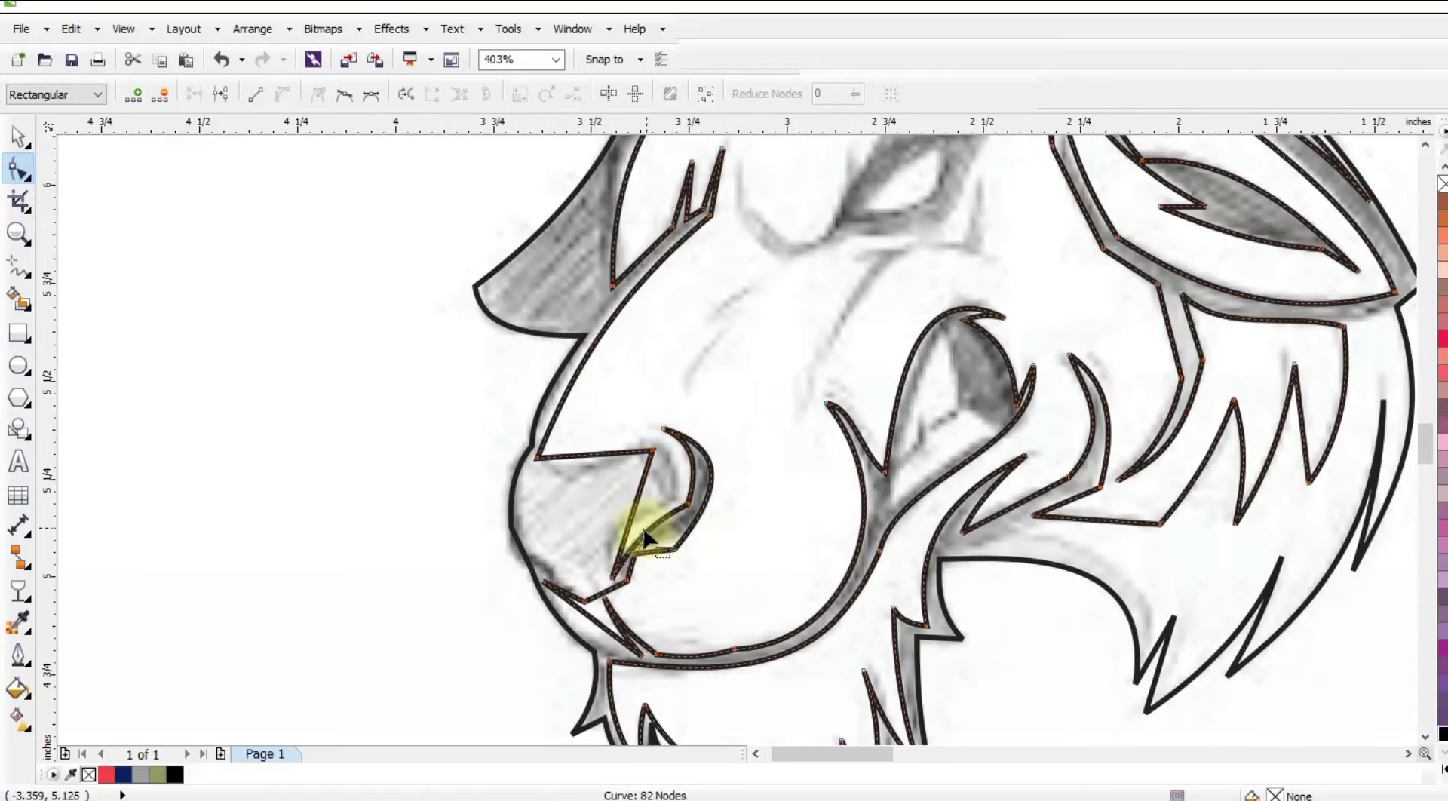
left_click_drag(623, 586, 595, 521)
- Curve the nose's top edge, the muzzle side and the upper lip line to follow the sketch
left_click_drag(633, 423, 667, 466)
left_click_drag(573, 454, 566, 478)
left_click_drag(616, 453, 530, 468)
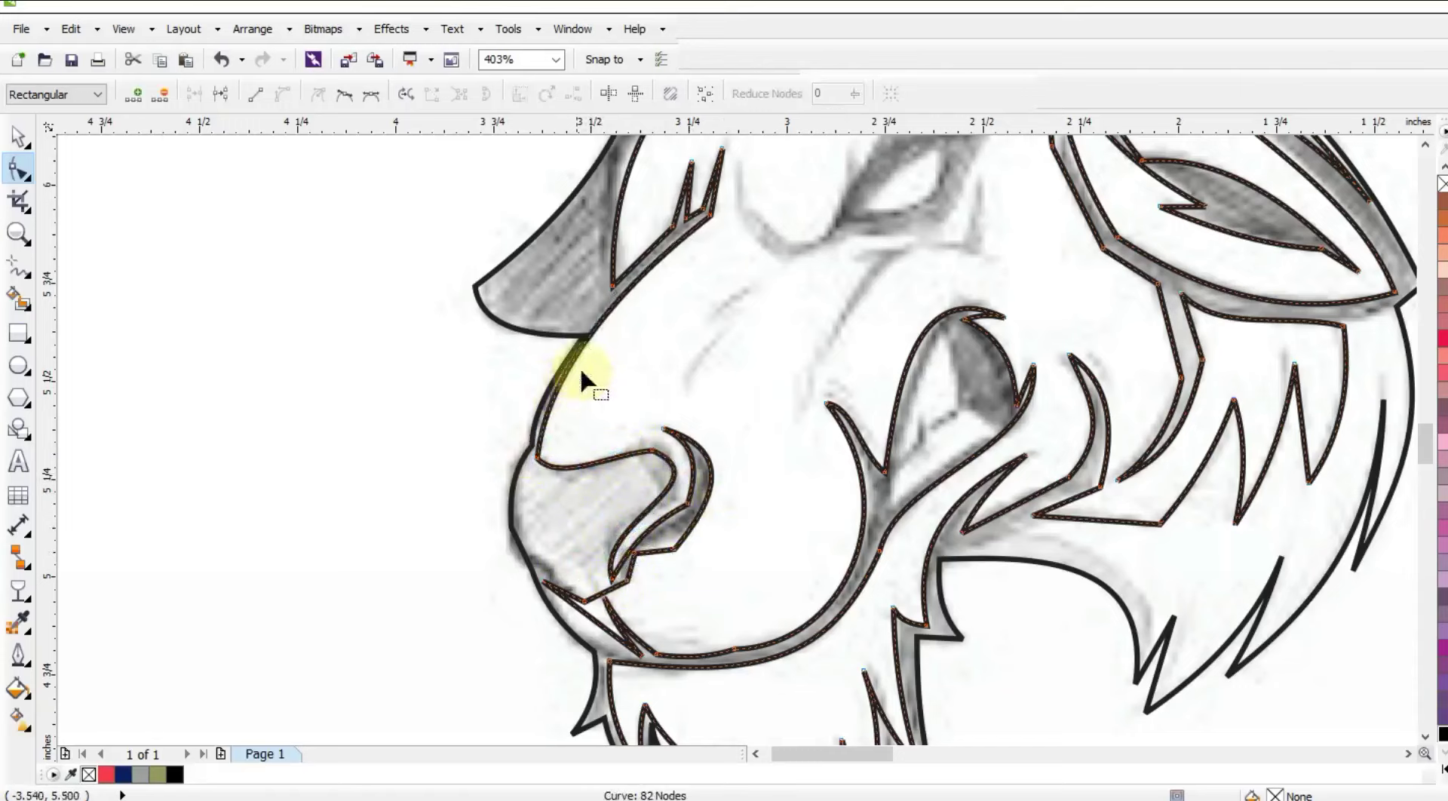
left_click_drag(609, 311, 616, 316)
left_click_drag(605, 638, 559, 597)
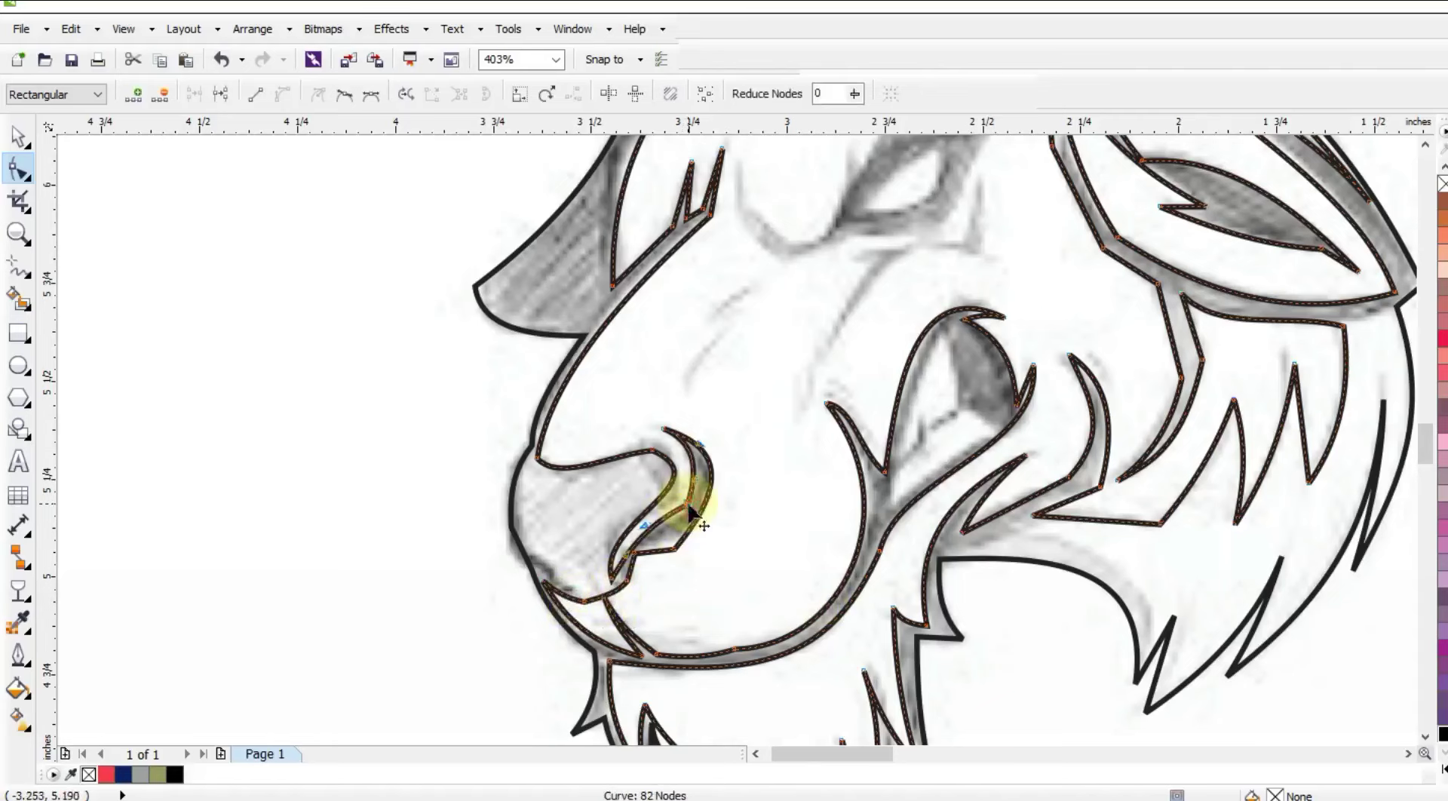
- Fill the goat head's outer outline with black and the inner detail shape with white
key("F3")
key("z")
left_click_drag(640, 252, 1028, 587)
left_click(18, 138)
key("F3")
left_click(983, 464)
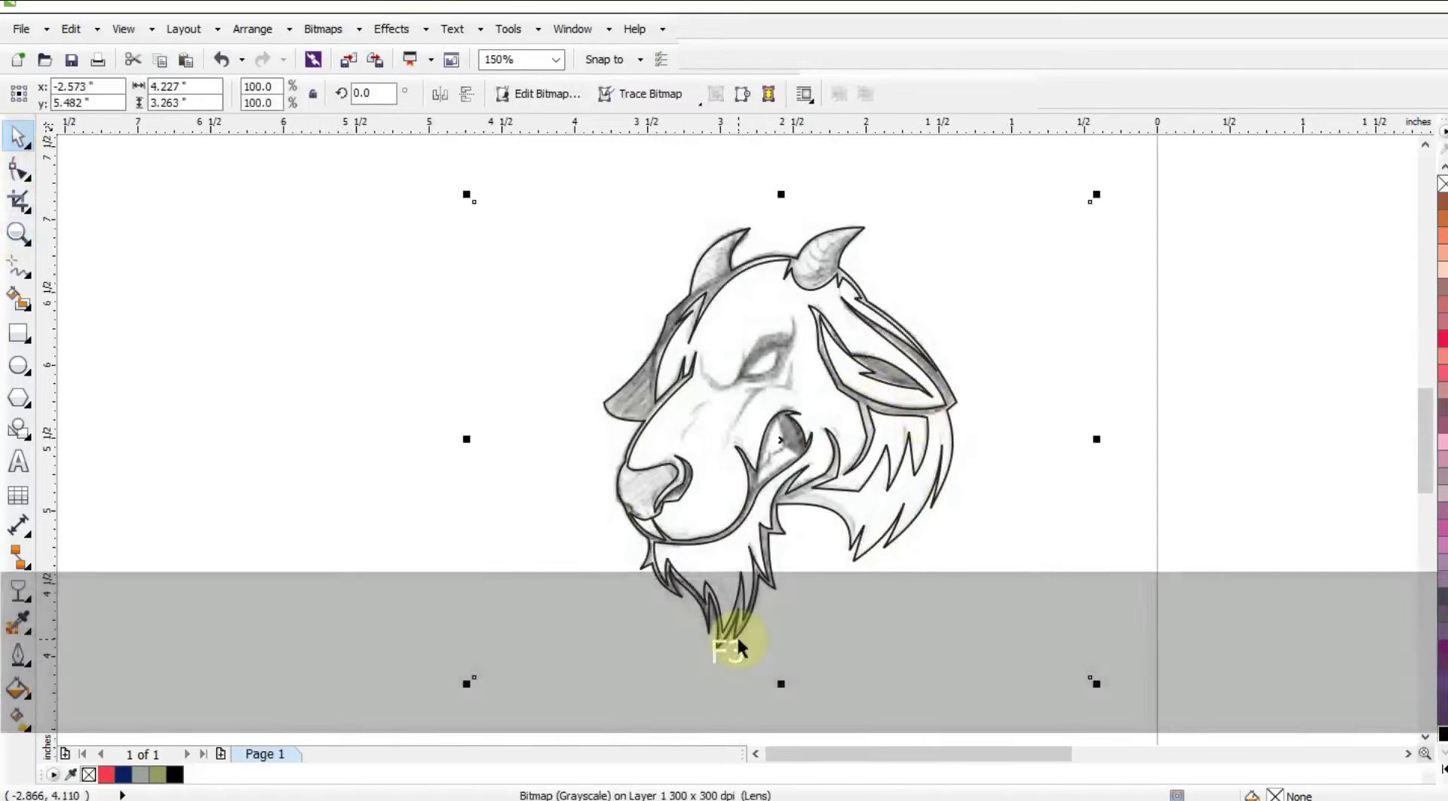
left_click(735, 639)
left_click(174, 775)
left_click(867, 478)
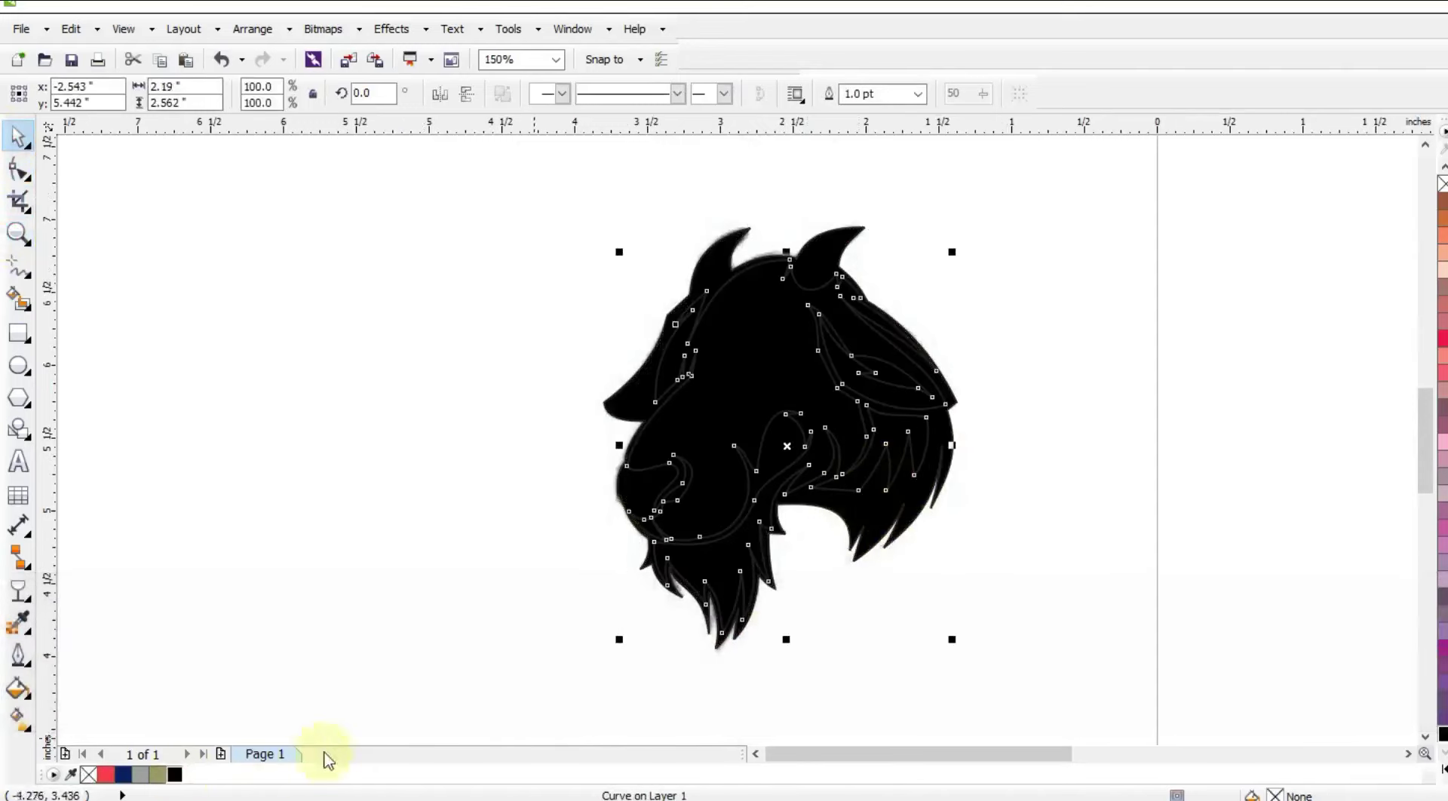
left_click(1404, 364)
- Select both filled head shapes and move them off the sketch into the empty space beside it
left_click(866, 527, "shift")
mouse_move(867, 527)
left_mouse_down()
mouse_move(737, 508)
mouse_move(465, 527)
left_mouse_up()
left_click(1265, 389)
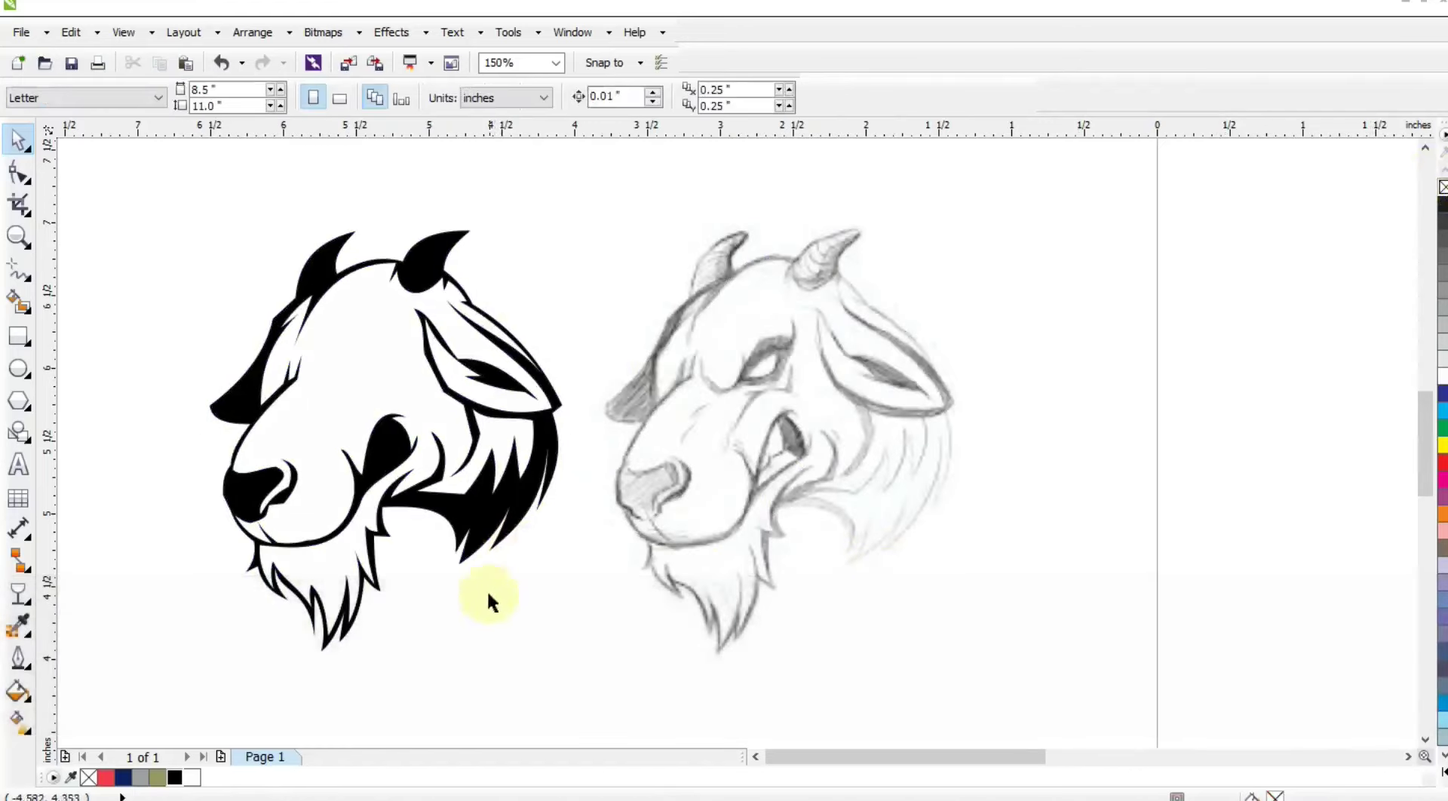
- Recolour the black outer head shape dark blue
left_click(365, 651)
left_click(122, 777)
left_click(1122, 320)
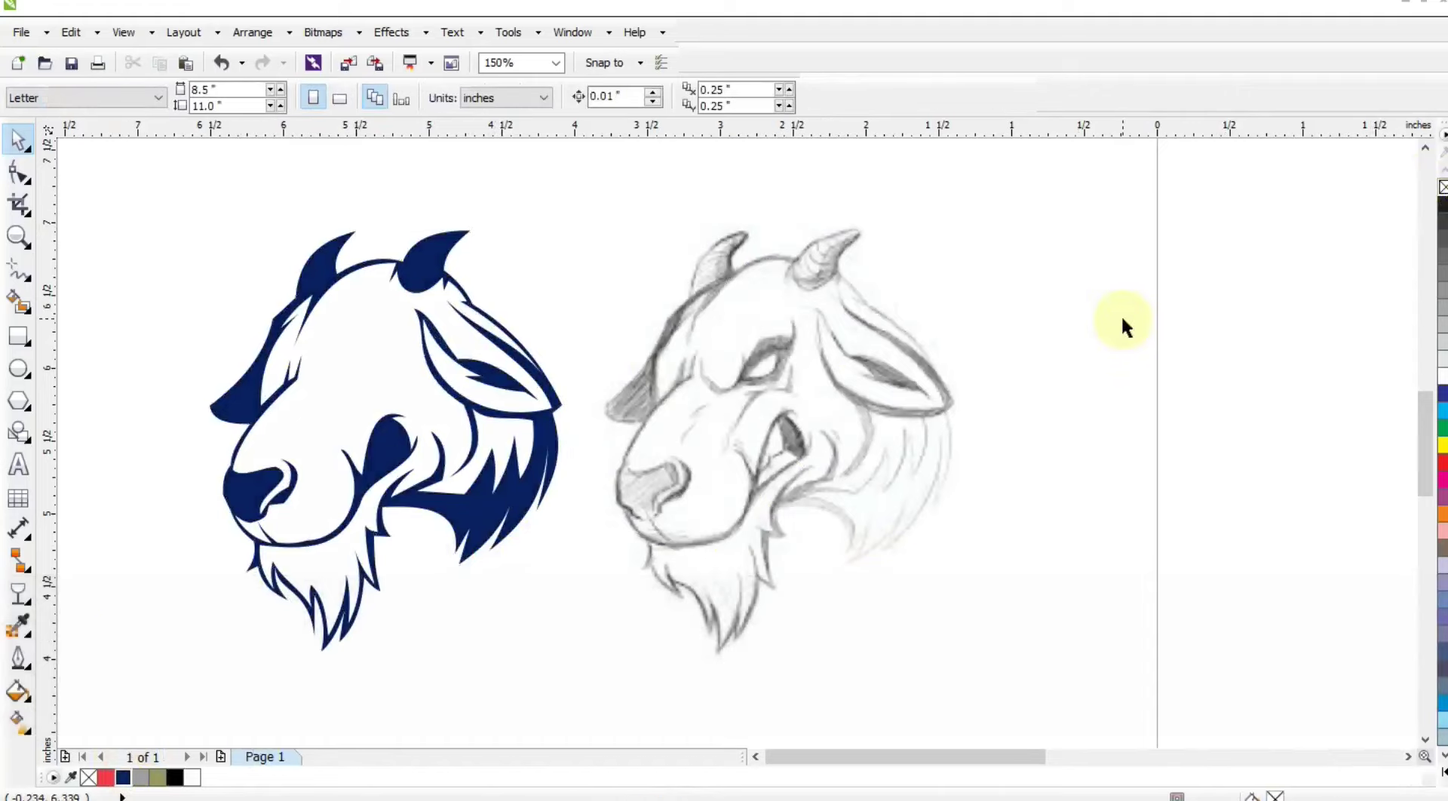
left_click(18, 237)
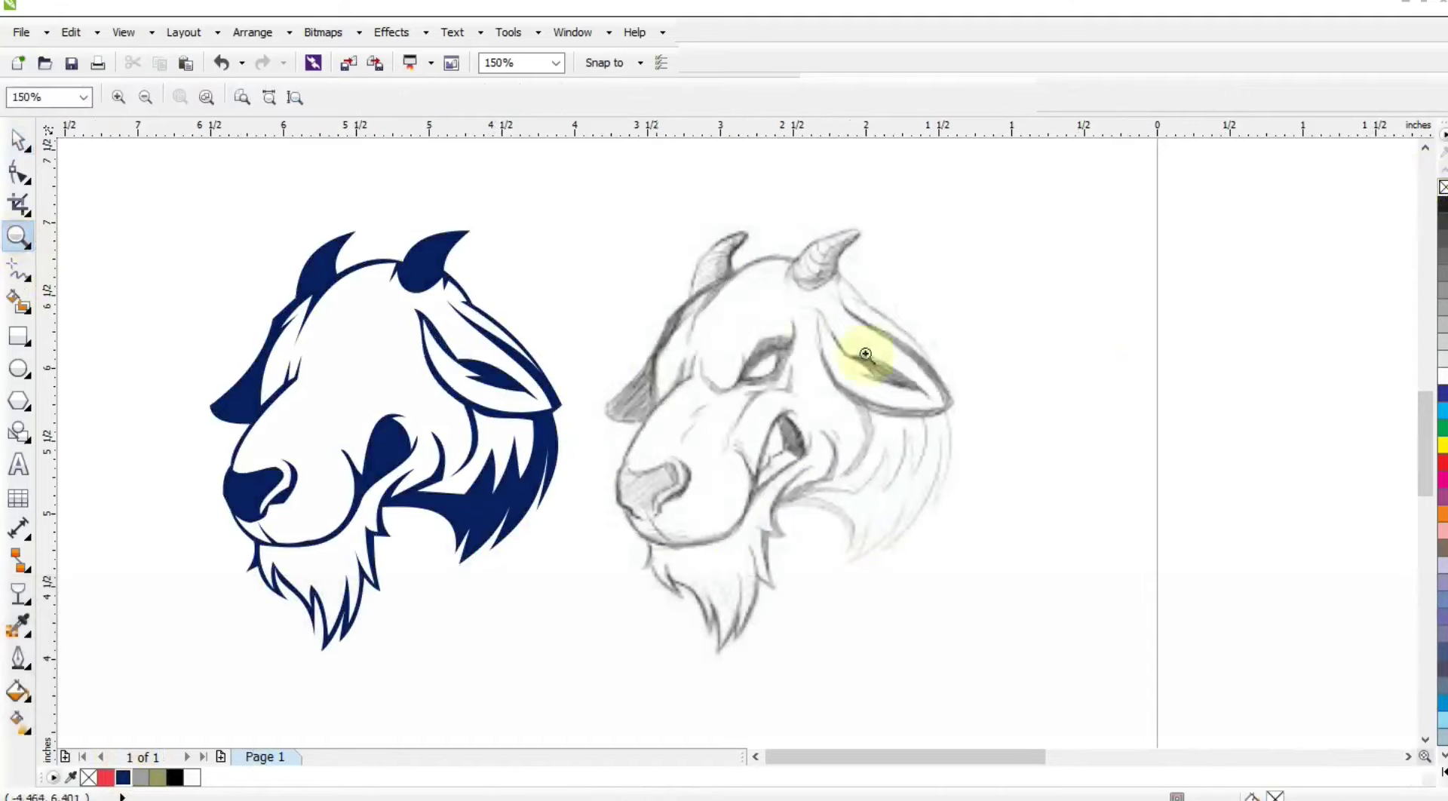
- Trace the sketch's brow and eye contour as a closed straight-sided shape with a 1.0 pt outline
left_click_drag(918, 508, 918, 508)
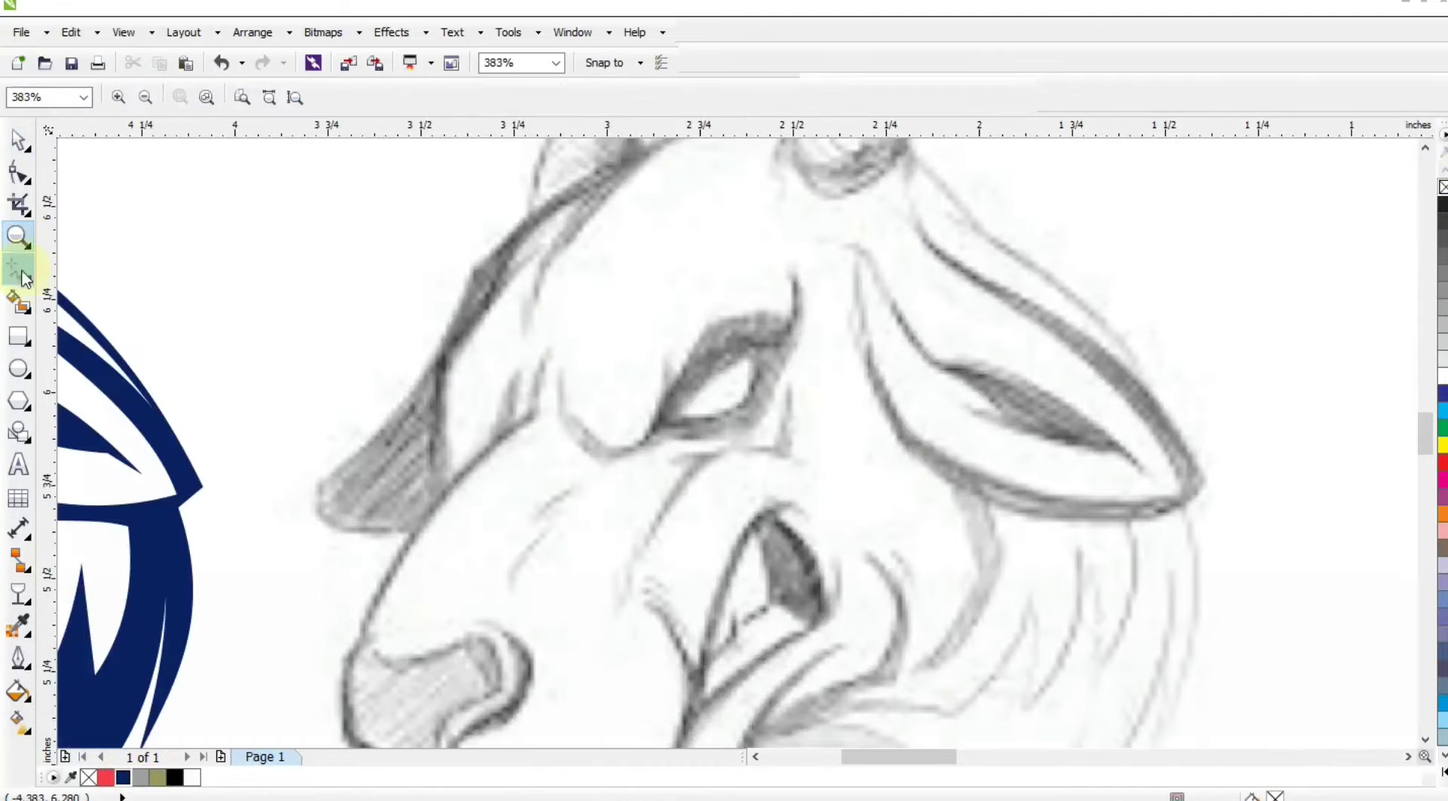
left_click(18, 269)
left_click(563, 363)
left_click(657, 404)
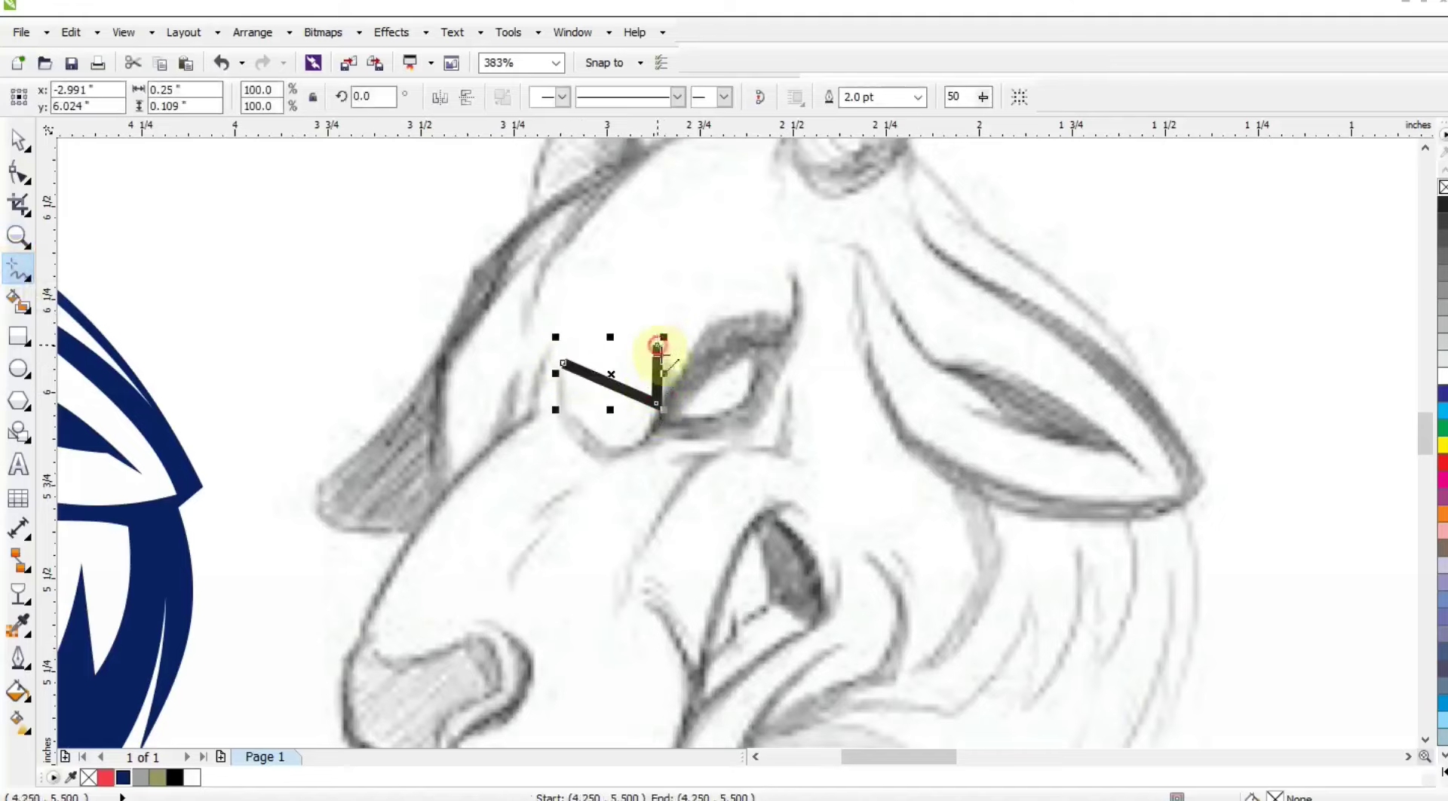
left_click(658, 345)
left_click(680, 370)
left_click(918, 97)
left_click(878, 185)
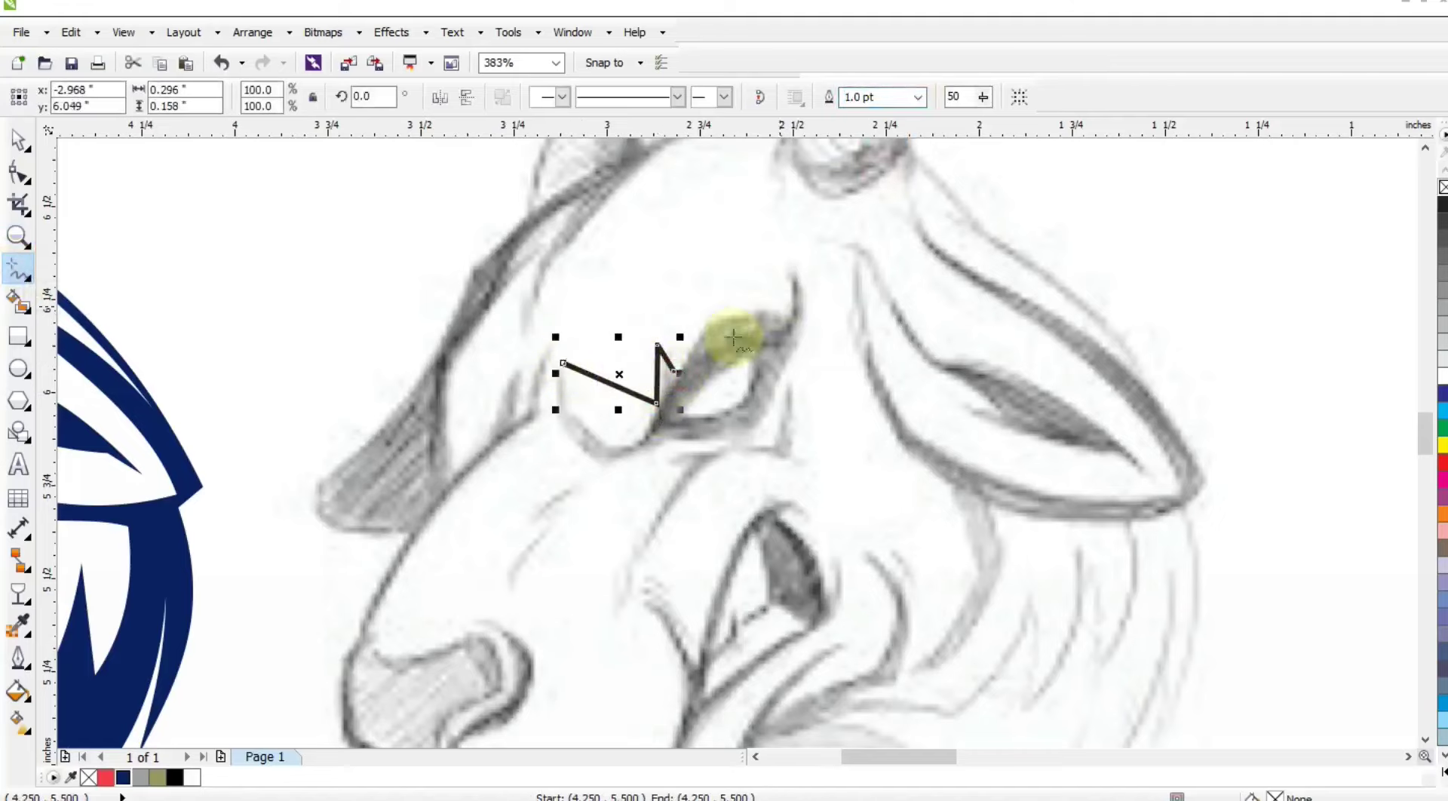
left_click(786, 314)
left_click(798, 266)
double_click(669, 435)
double_click(560, 419)
left_click(564, 362)
- Bend the brow-and-eye shape's straight edges into curves that follow the sketch and delete the surplus node at its lower tip
left_click(18, 173)
left_click_drag(348, 186, 836, 484)
left_click_drag(716, 381, 719, 379)
left_click_drag(756, 422, 760, 413)
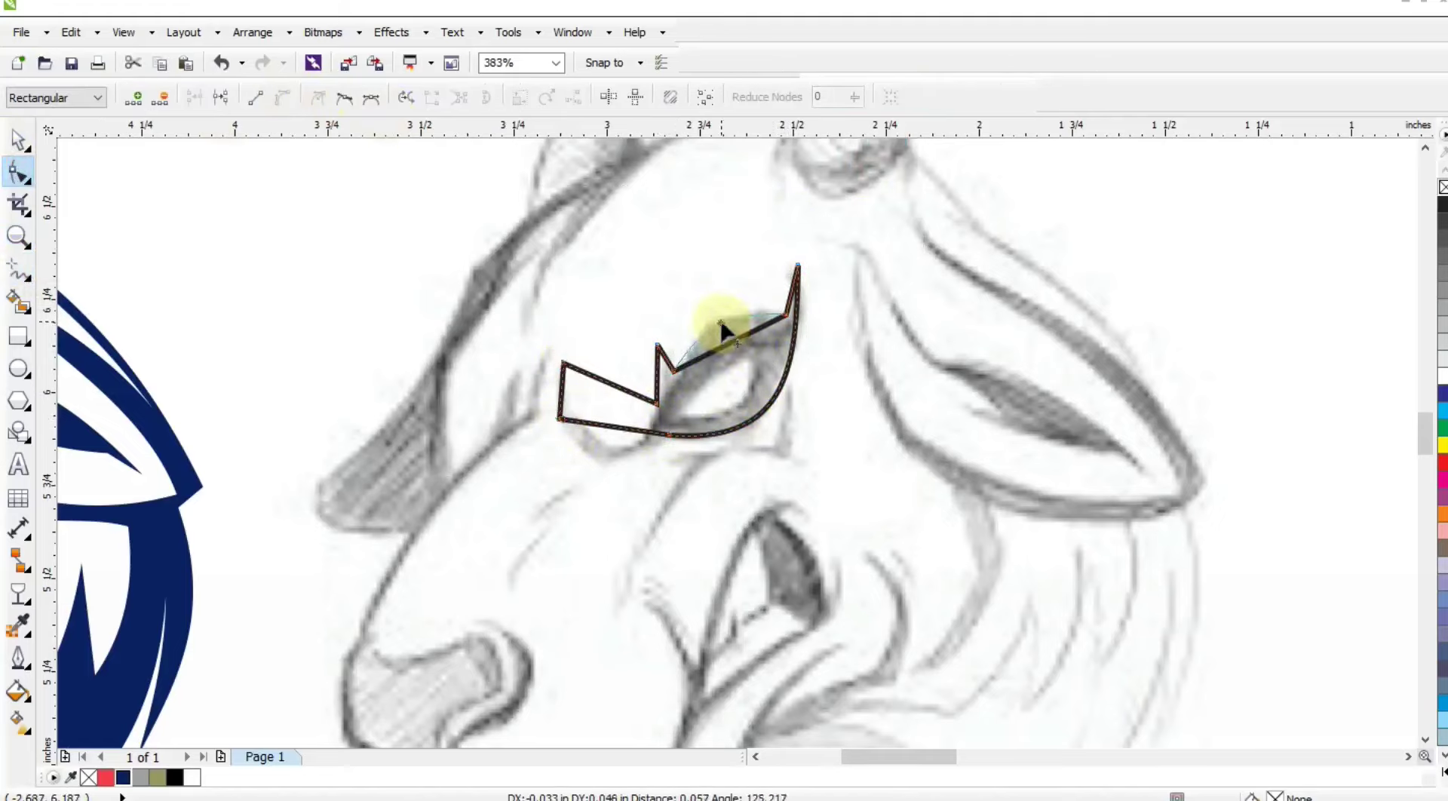
left_click_drag(720, 332, 718, 330)
left_click_drag(593, 356, 574, 453)
key("Delete")
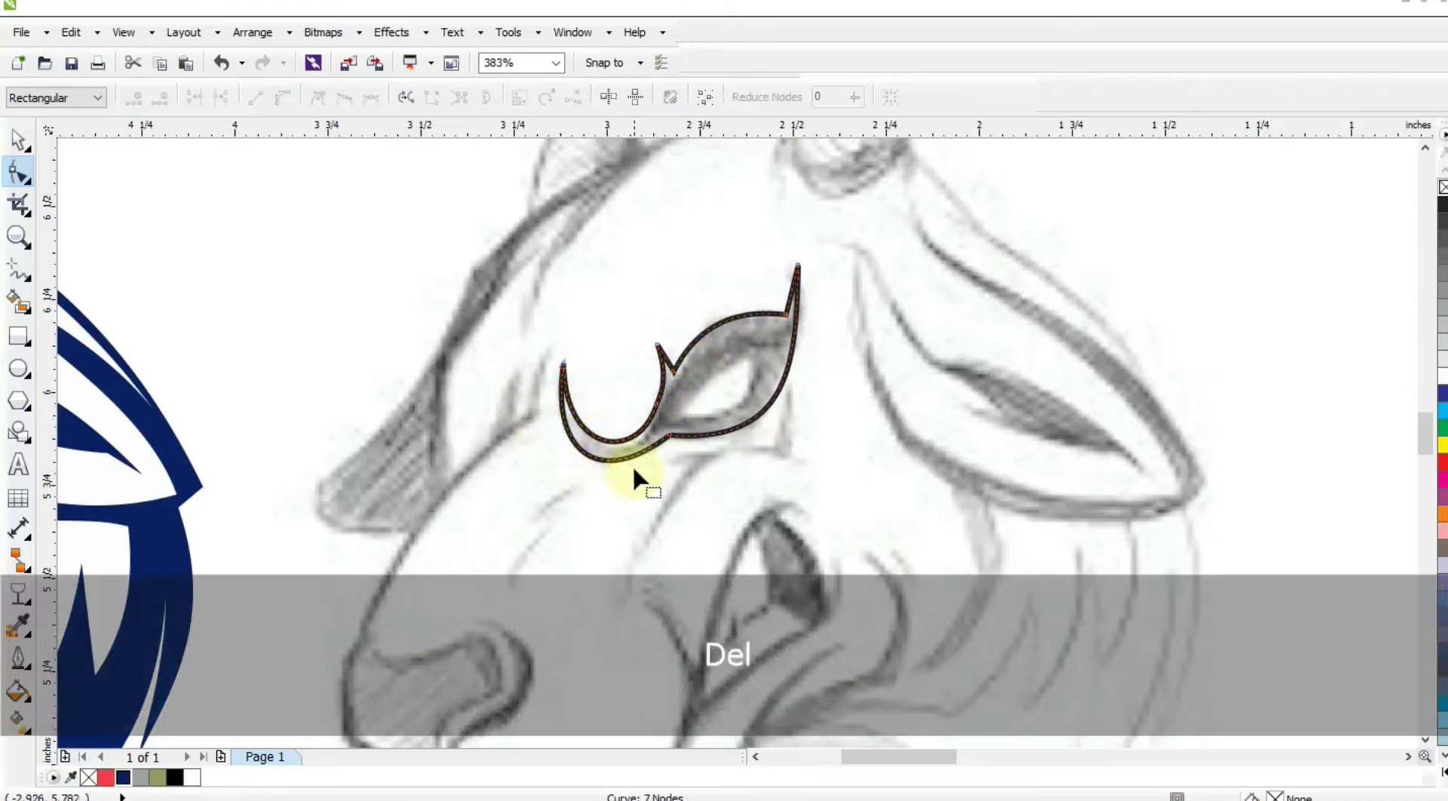
- Draw the eye opening inside the brow shape as a curved almond about 0.19 by 0.17 inches
left_click(18, 269)
left_click(753, 350)
double_click(684, 415)
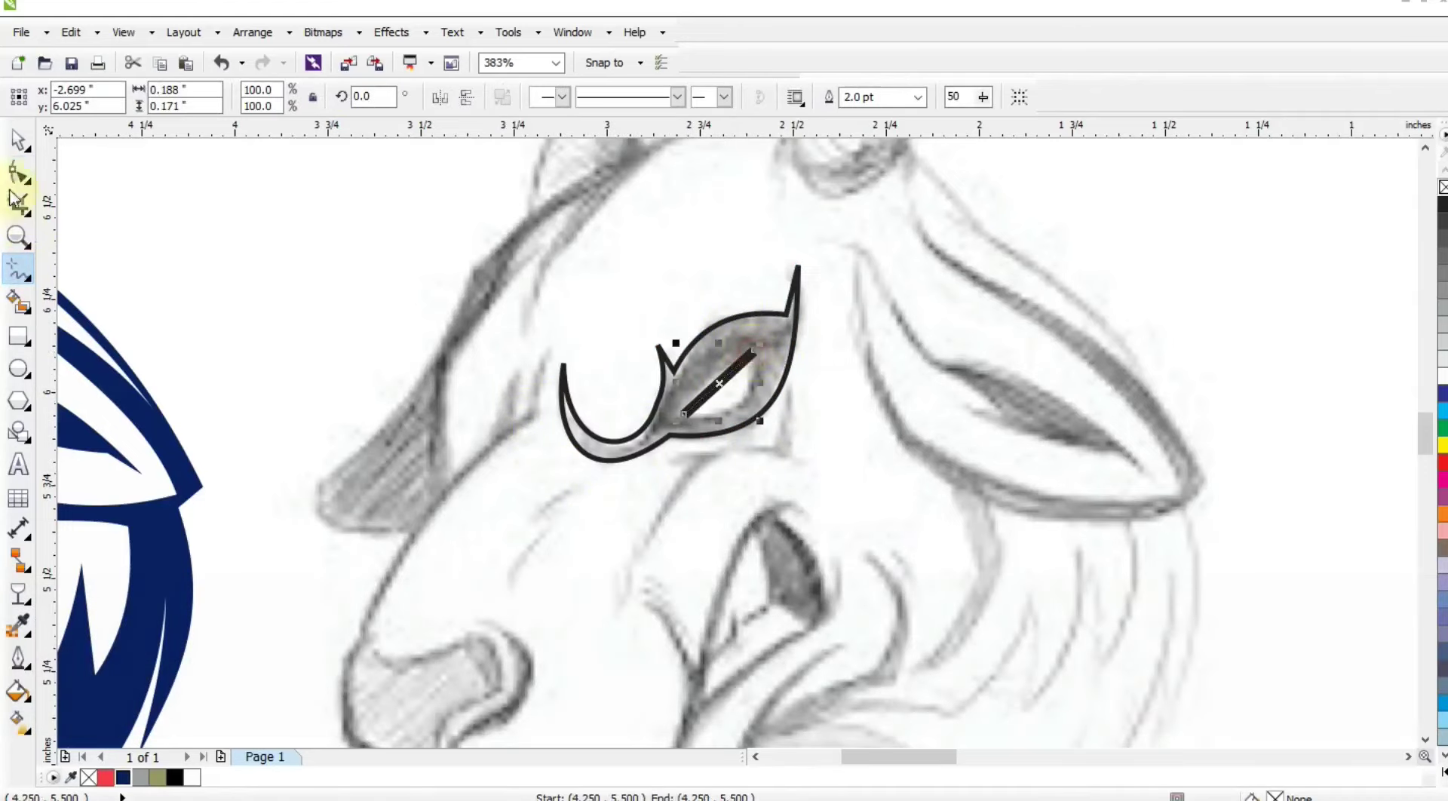
left_click(18, 174)
mouse_move(717, 381)
left_mouse_down()
mouse_move(742, 404)
mouse_move(710, 374)
left_mouse_up()
key("space")
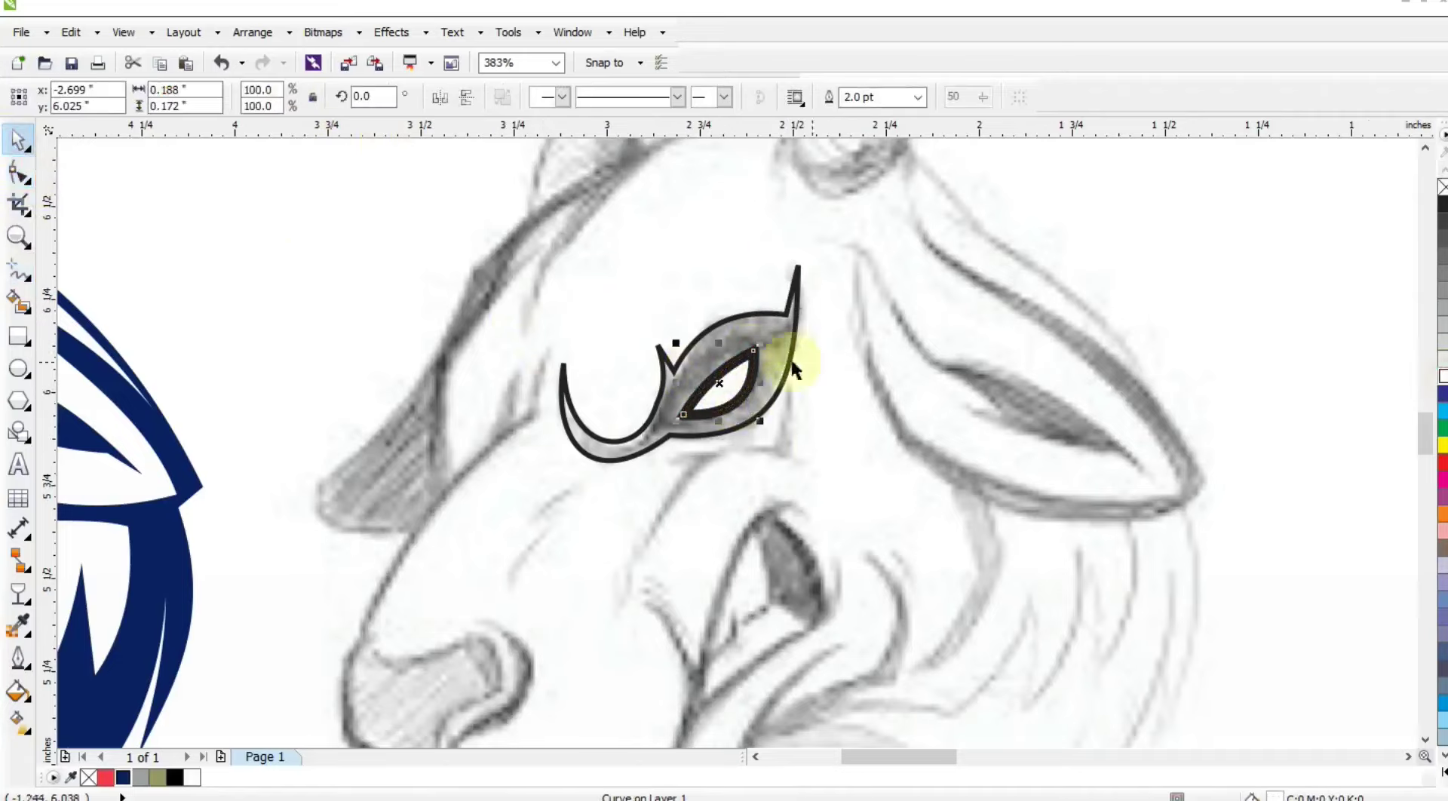
- Fill the eye opening white and the brow shape dark blue without an outline, and place both on the blue goat head
left_click(161, 779)
right_click(1442, 187)
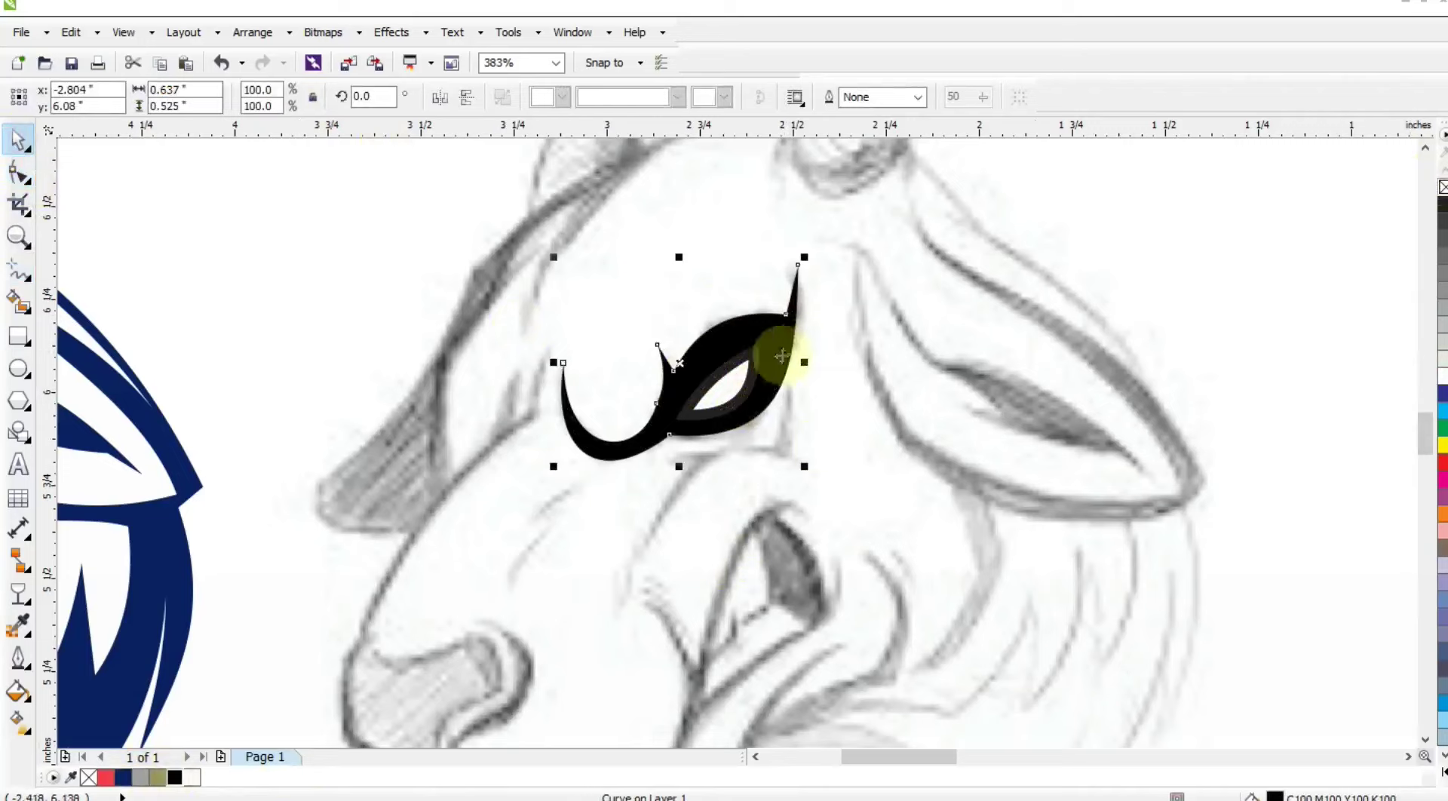
left_click(894, 355, "shift")
key("F3")
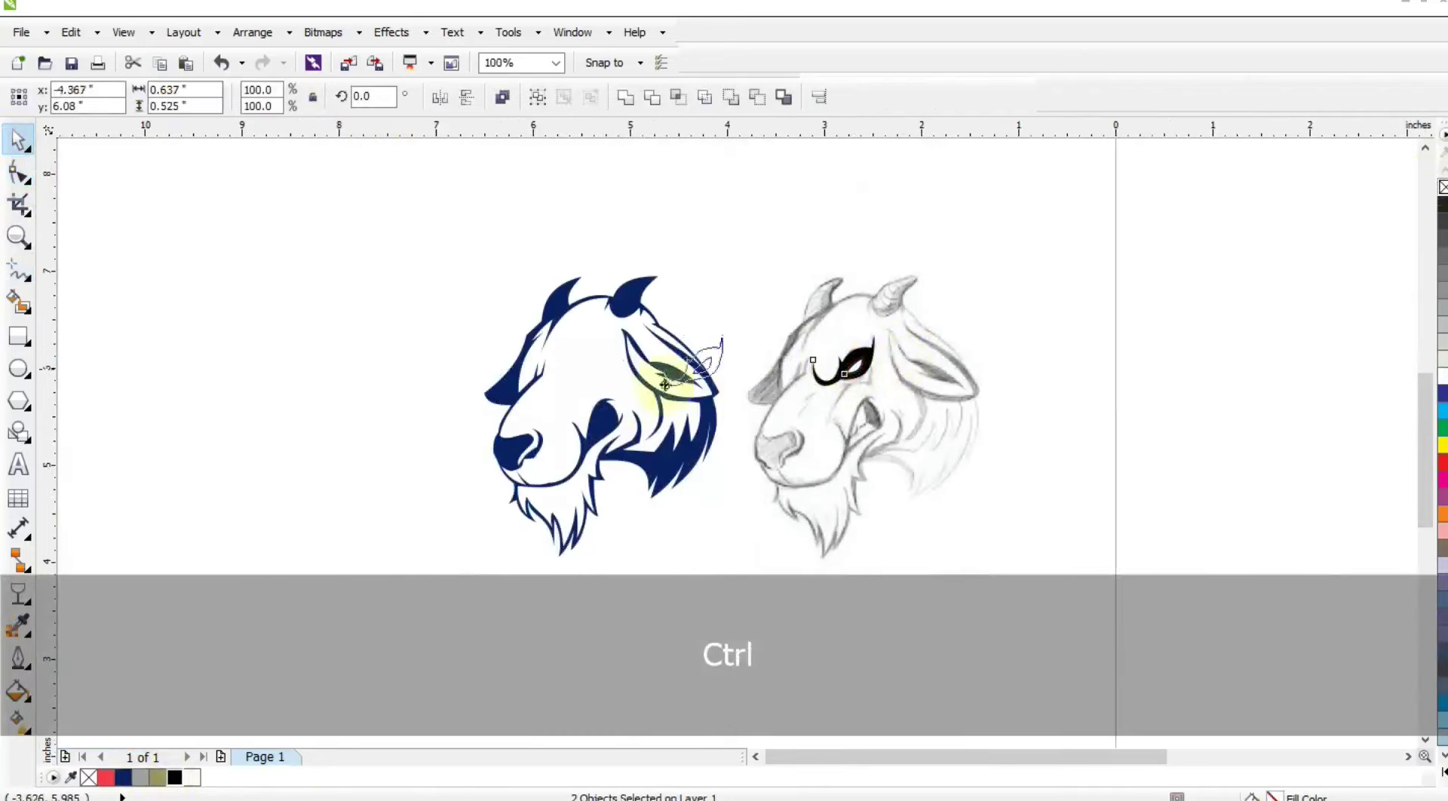
left_click_drag(664, 384, 582, 400)
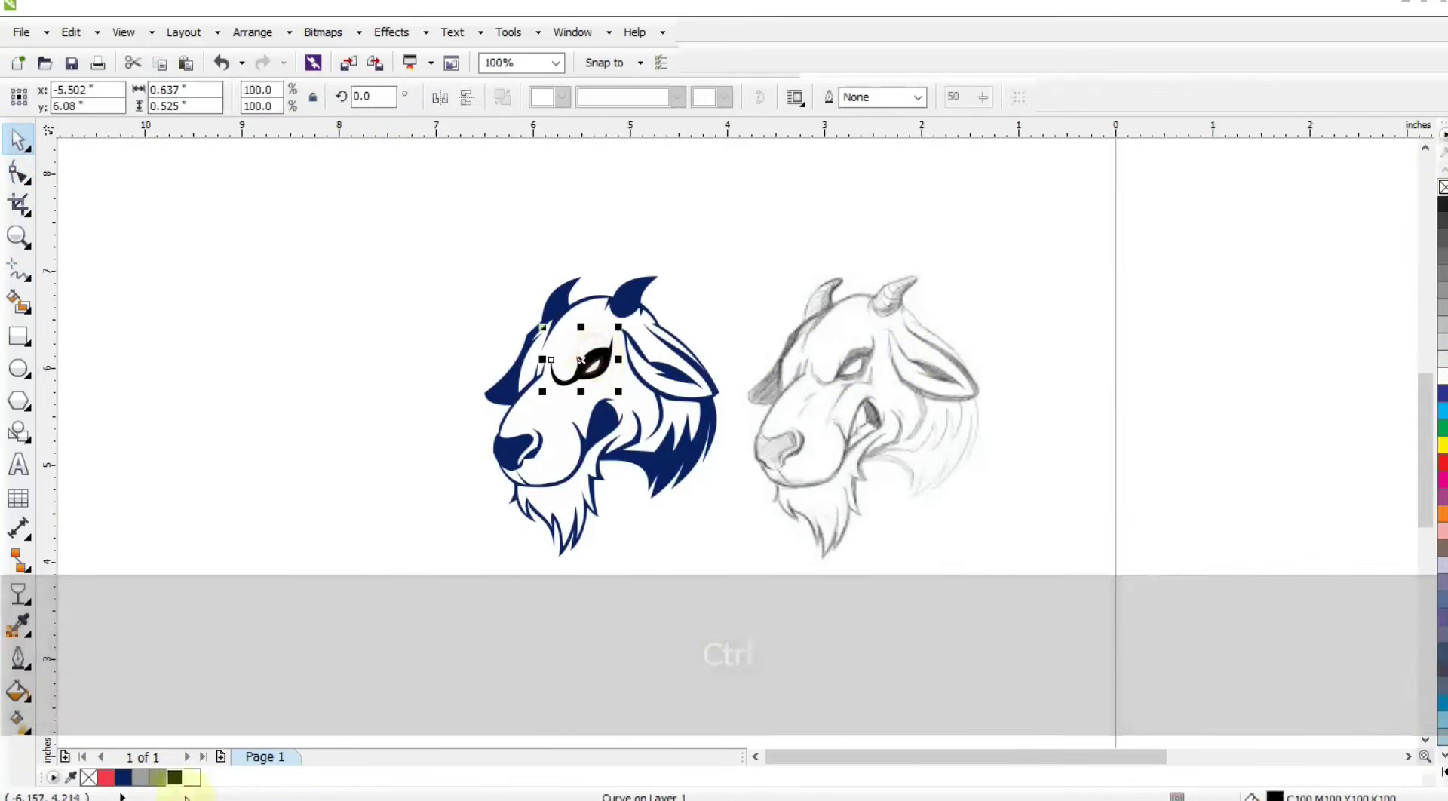
left_click(1128, 385)
- Trace the cheek crease below the sketch's eye as a closed, straight-sided forked shape
left_click(18, 236)
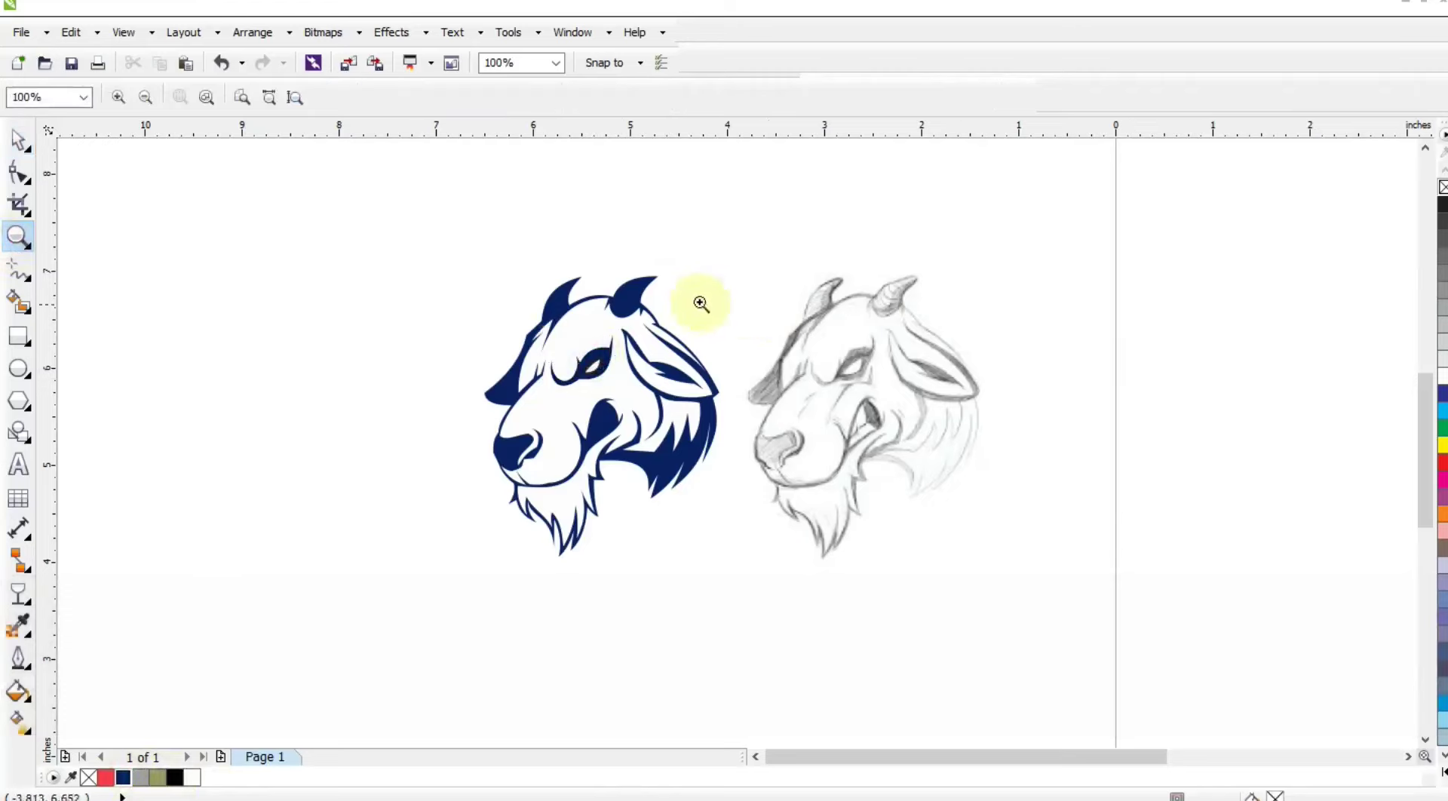
mouse_move(659, 278)
left_mouse_down()
mouse_move(930, 507)
mouse_move(1041, 553)
left_mouse_up()
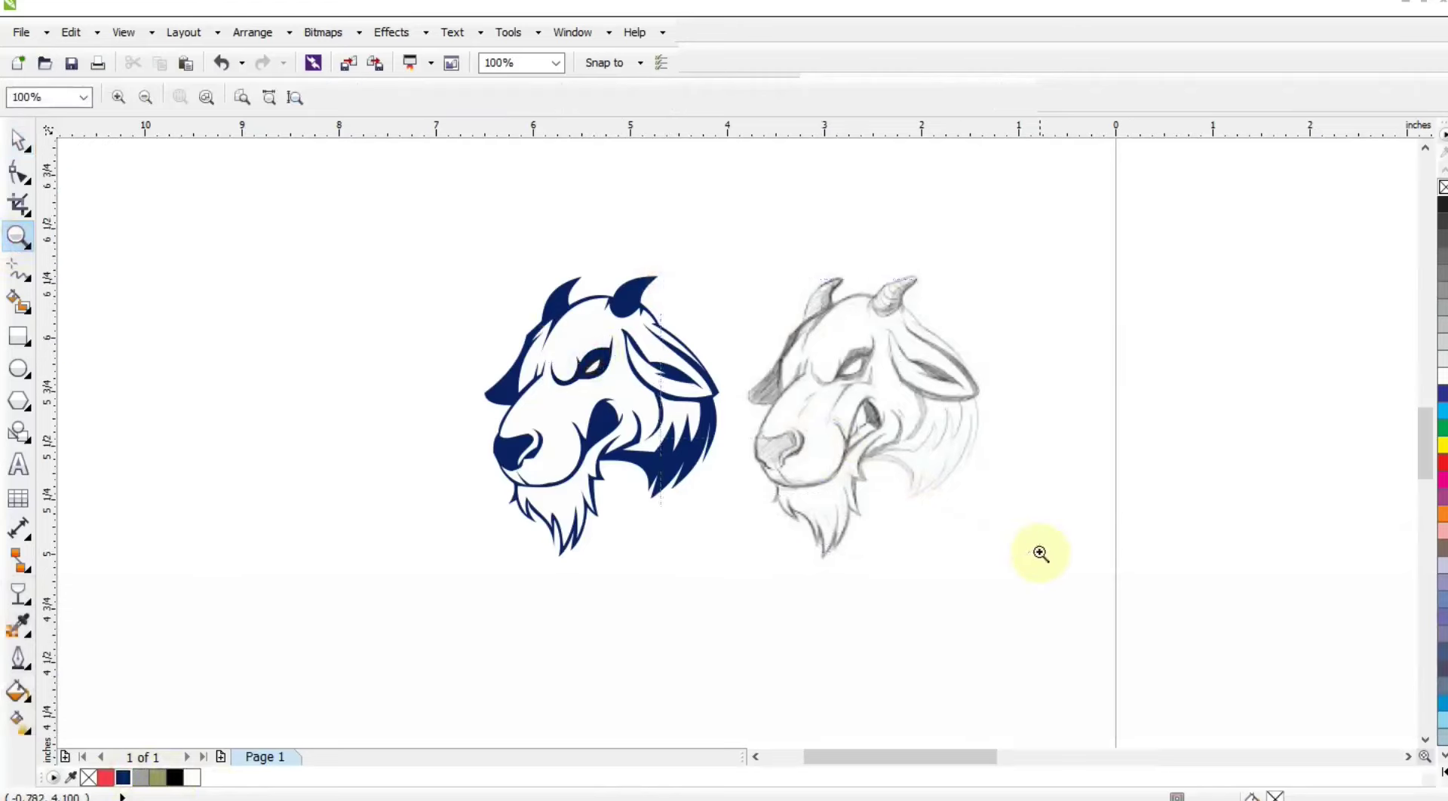
key("F5")
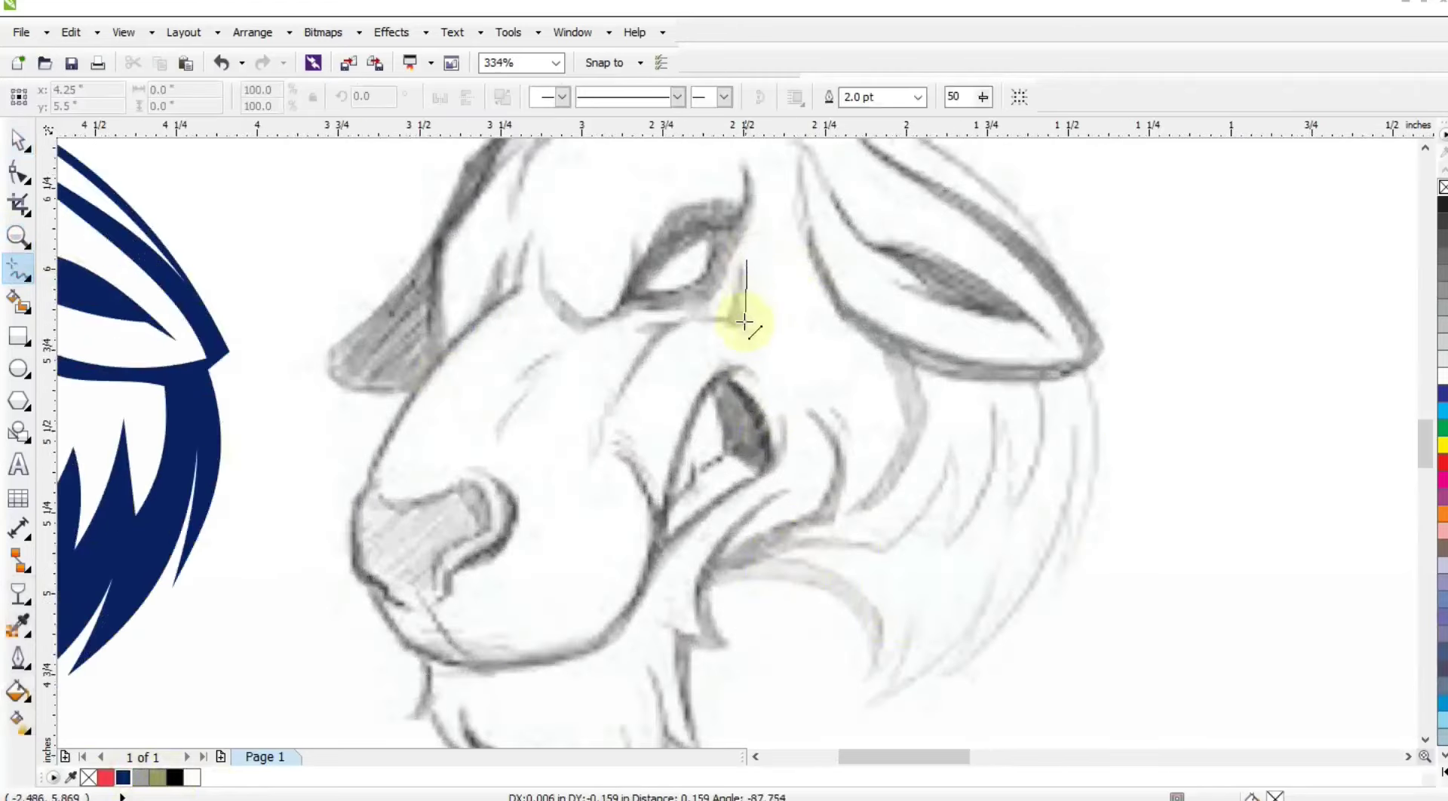
double_click(743, 325)
double_click(595, 432)
double_click(658, 329)
double_click(631, 329)
double_click(730, 314)
left_click(746, 260)
- Bend the cheek crease's long edges to follow the sketch and fill it dark blue with no outline
left_click(19, 174)
key("ctrl+z")
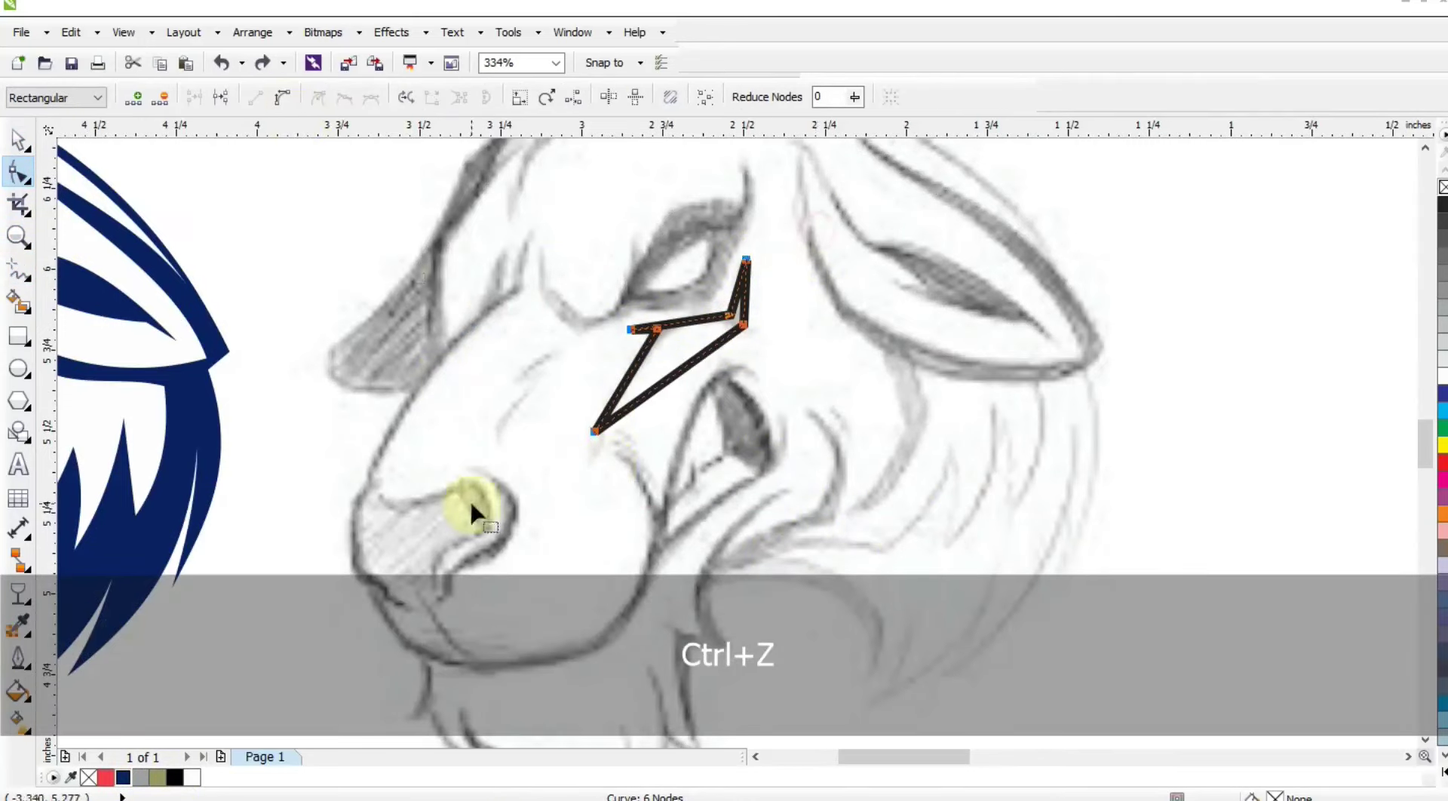
left_click_drag(692, 365, 635, 350)
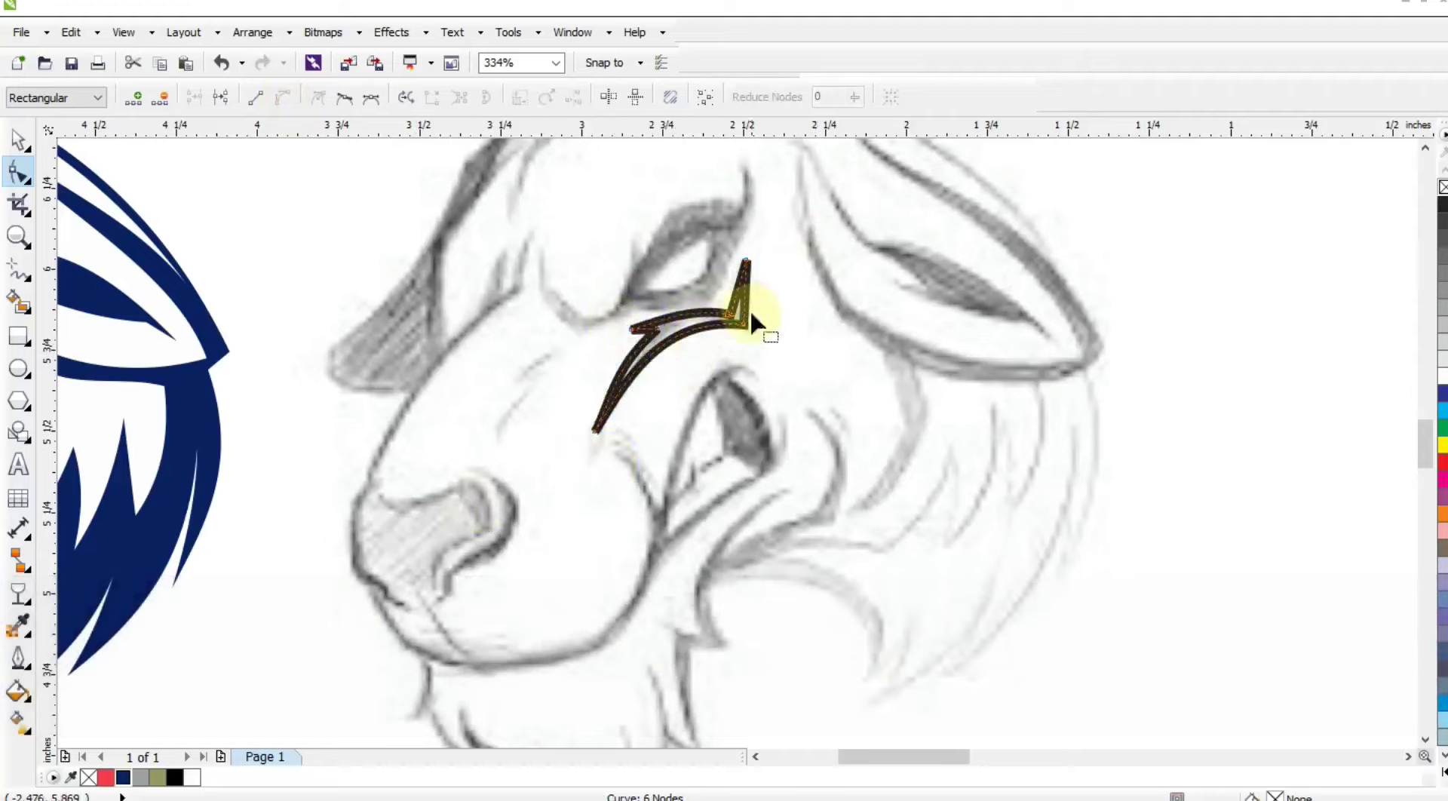
left_click(18, 140)
left_click(123, 777)
right_click(1440, 189)
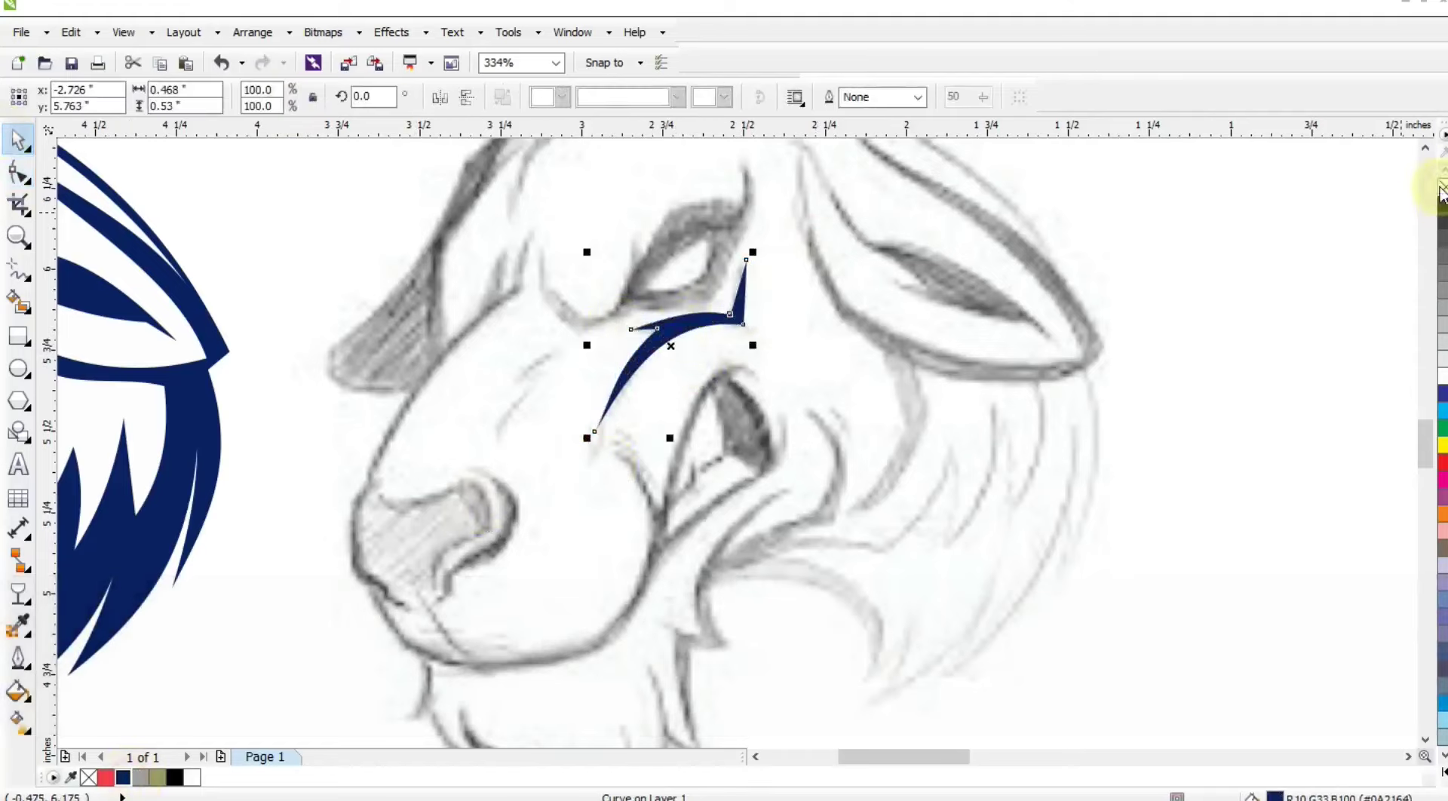
- Draw two short slanted strokes with a thinner outline over the sketch's wrinkle marks on the nose bridge
left_click(19, 271)
left_click(17, 238)
mouse_move(256, 285)
left_mouse_down()
mouse_move(661, 514)
mouse_move(778, 552)
left_mouse_up()
left_click(17, 272)
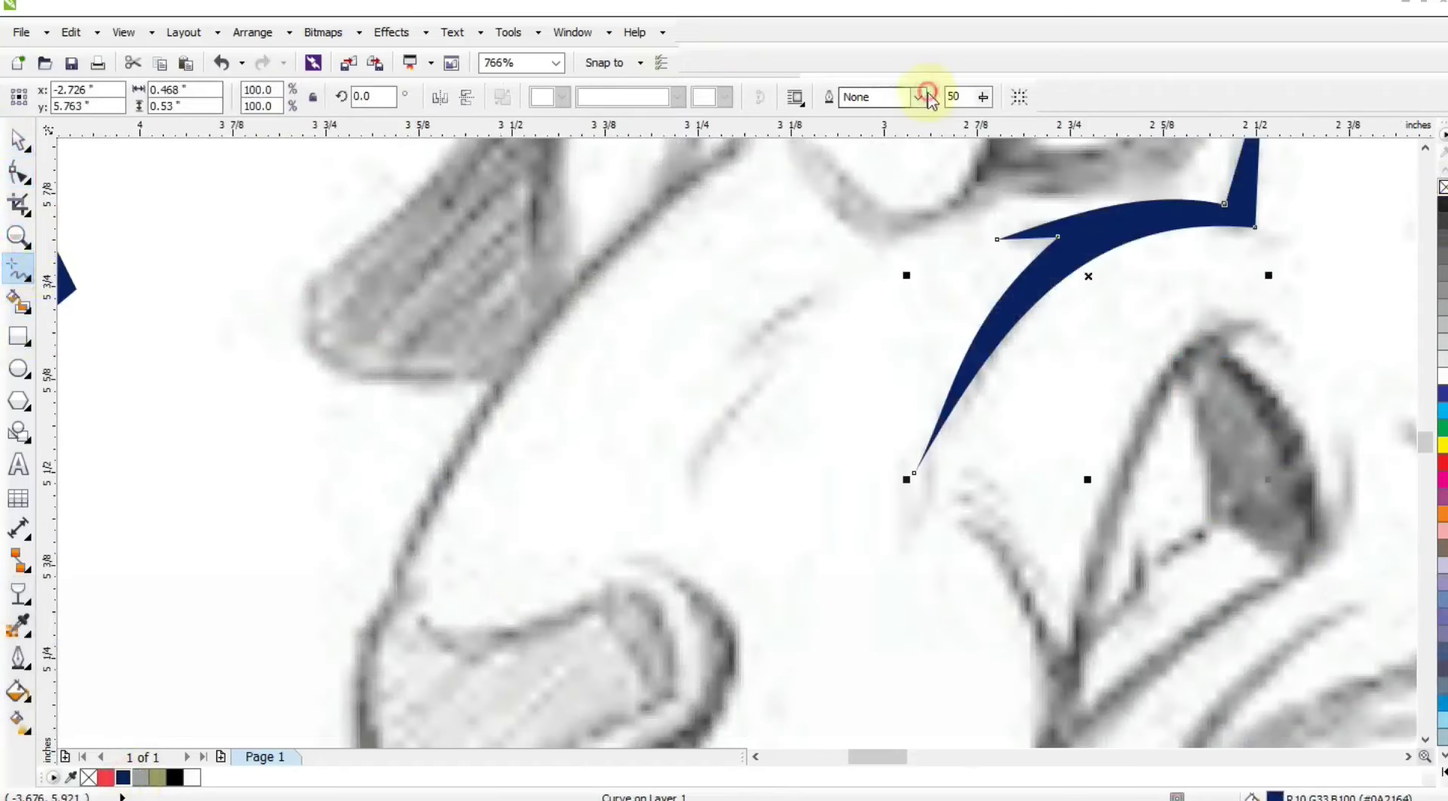
left_click(20, 140)
left_click(507, 333)
left_click(15, 271)
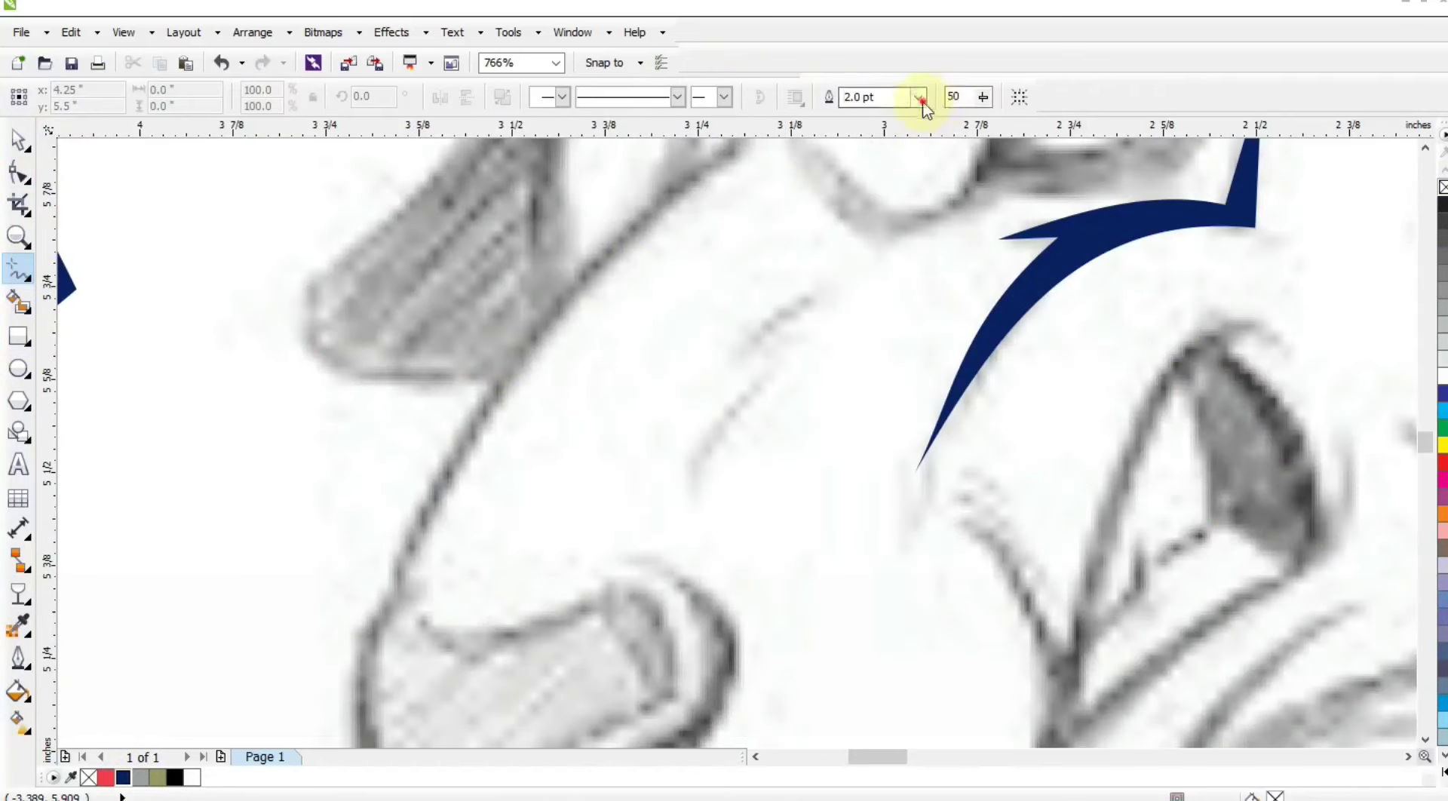
left_click(919, 101)
left_click(871, 167)
left_click(727, 354)
left_click(784, 354)
left_click(692, 483)
left_click(14, 175)
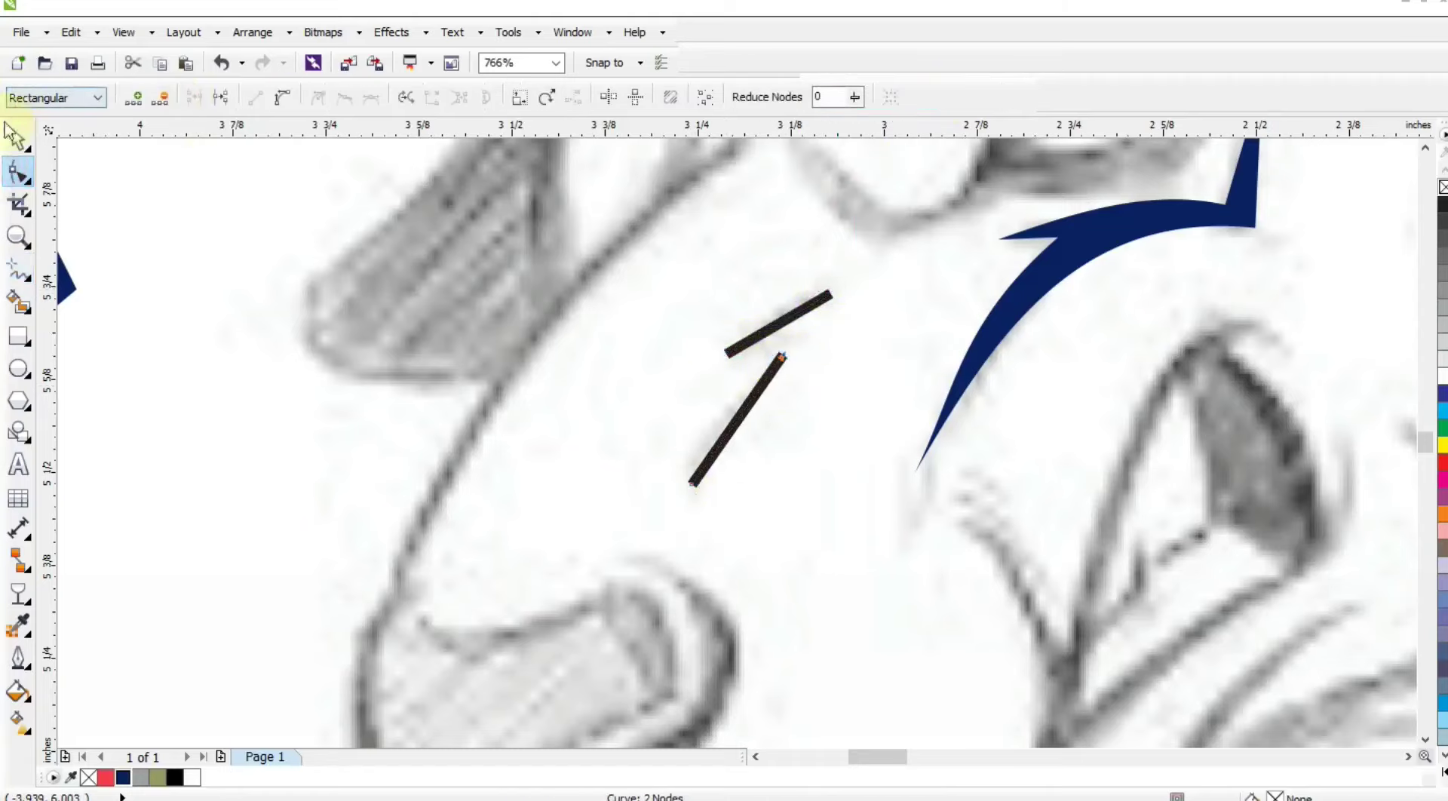
- Combine the two nose-bridge strokes into one curve object and bend them into thin slivers
left_click(18, 138)
left_click(775, 327, "shift")
left_click(15, 175)
left_click(777, 324)
left_click_drag(754, 396, 742, 389)
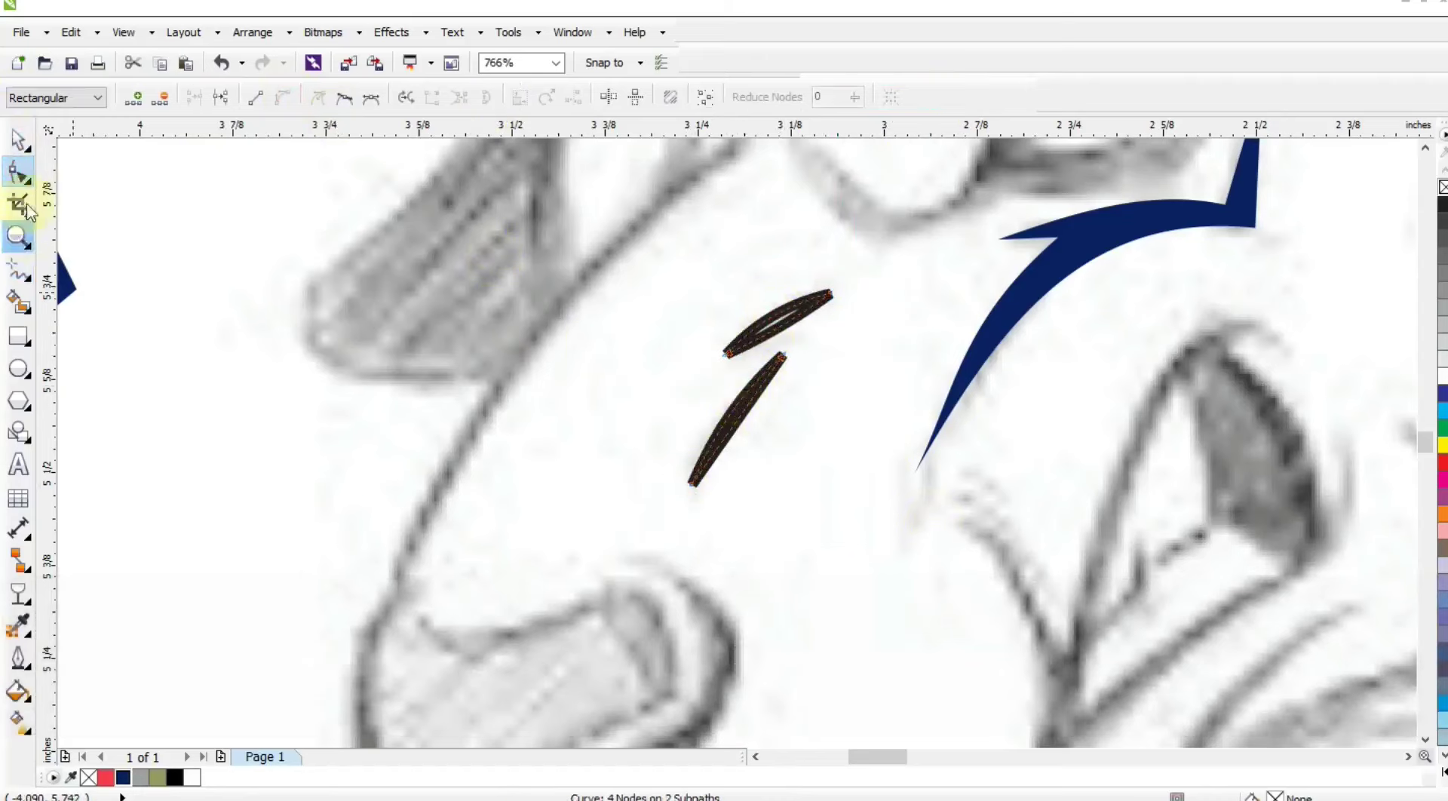
- Fill the nose-bridge slivers dark blue without an outline and move them with the cheek crease onto the blue goat head
left_click(18, 140)
left_click(123, 780)
key("F3")
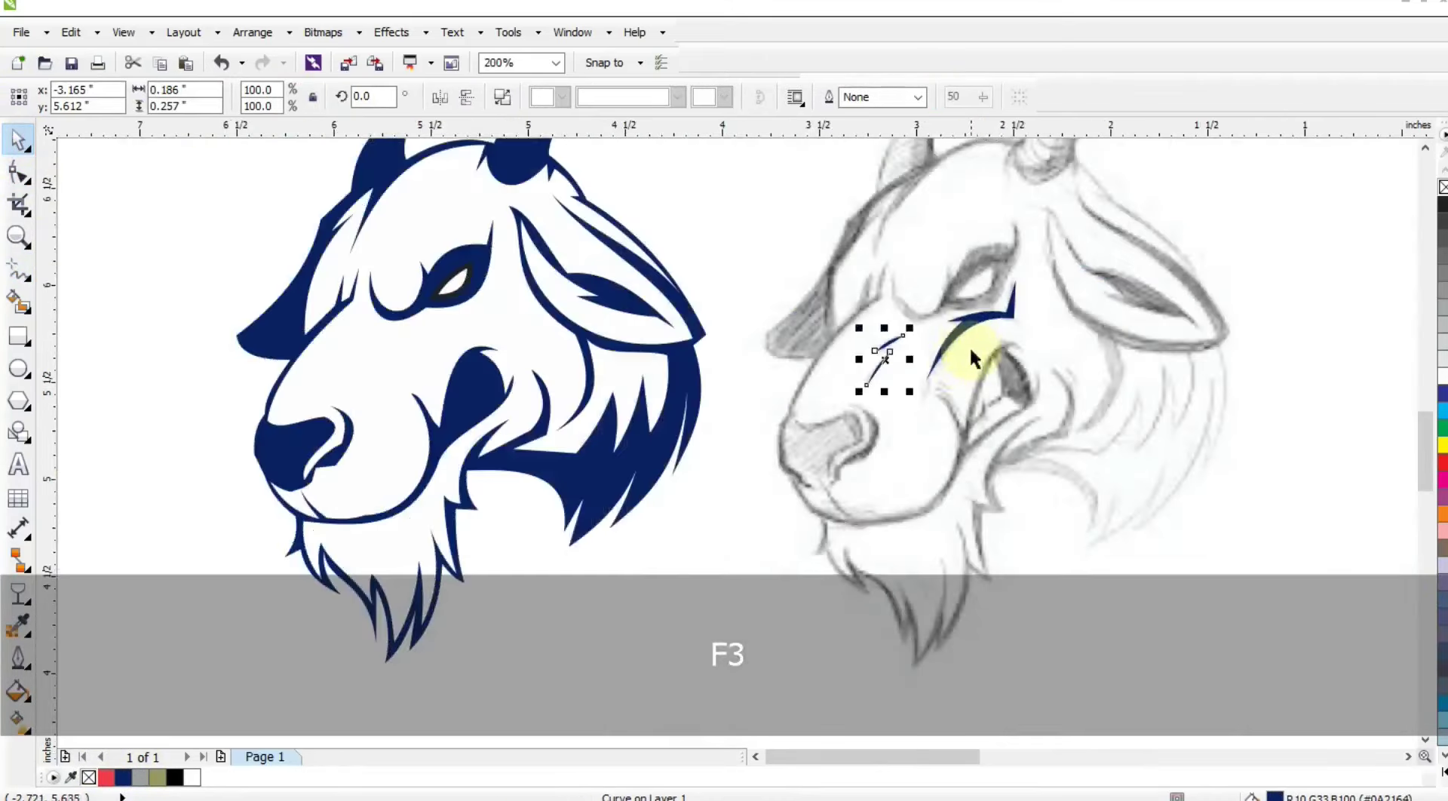
left_click(970, 328, "shift")
left_click_drag(969, 328, 462, 368)
key("F3")
key("Escape")
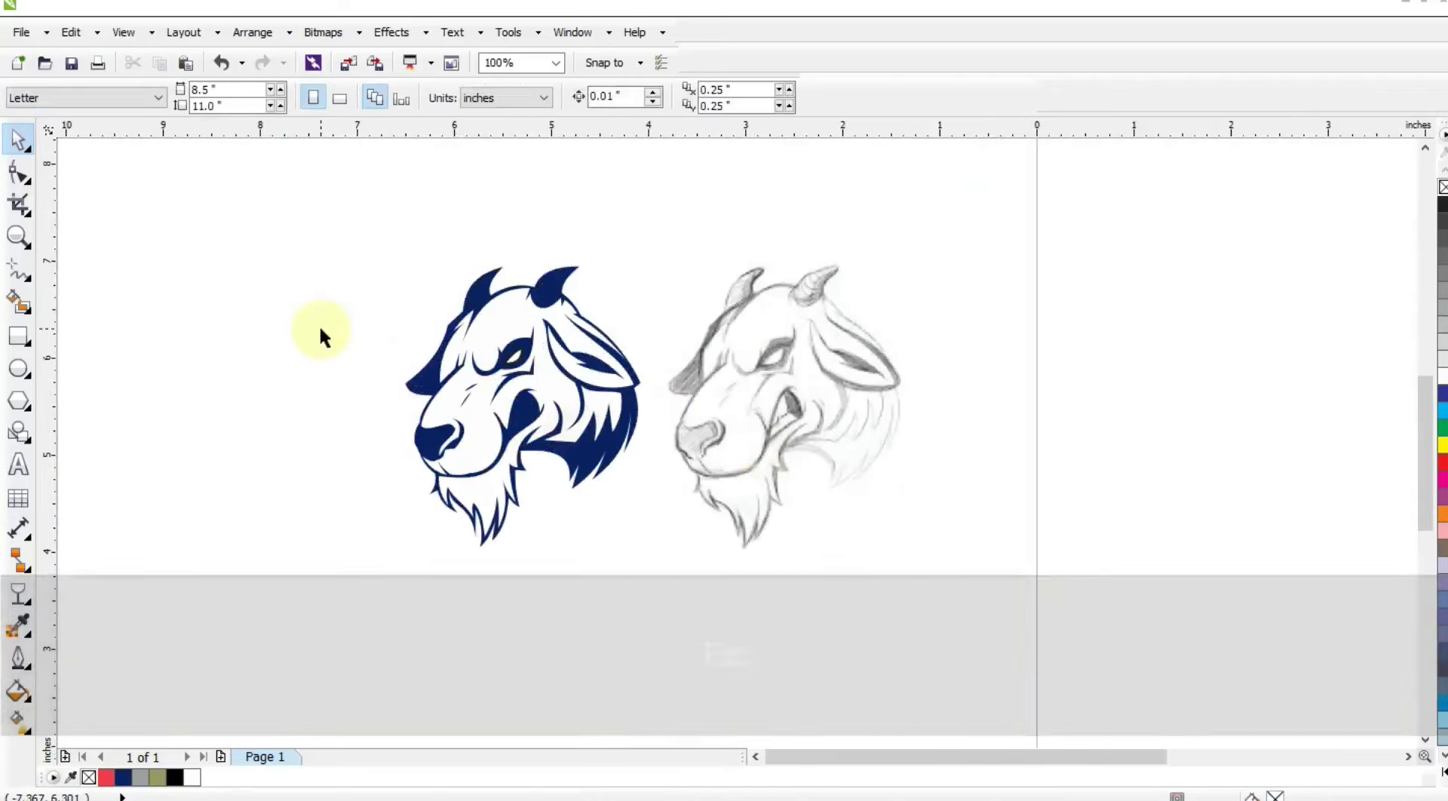
- Draw a closed triangular shape inside the sketch's right horn, from the tip to both sides of the base
left_click(19, 236)
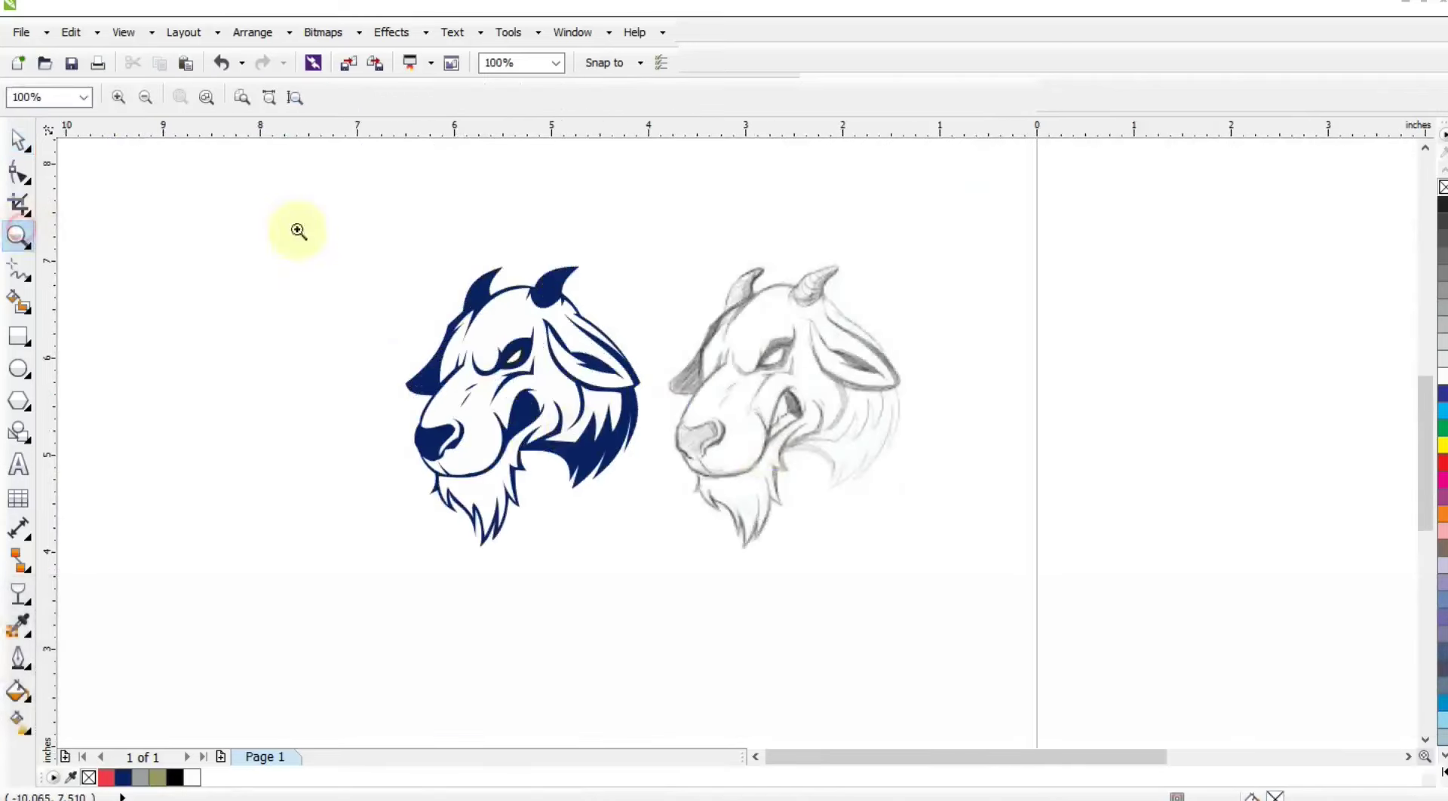
left_click_drag(896, 364, 896, 364)
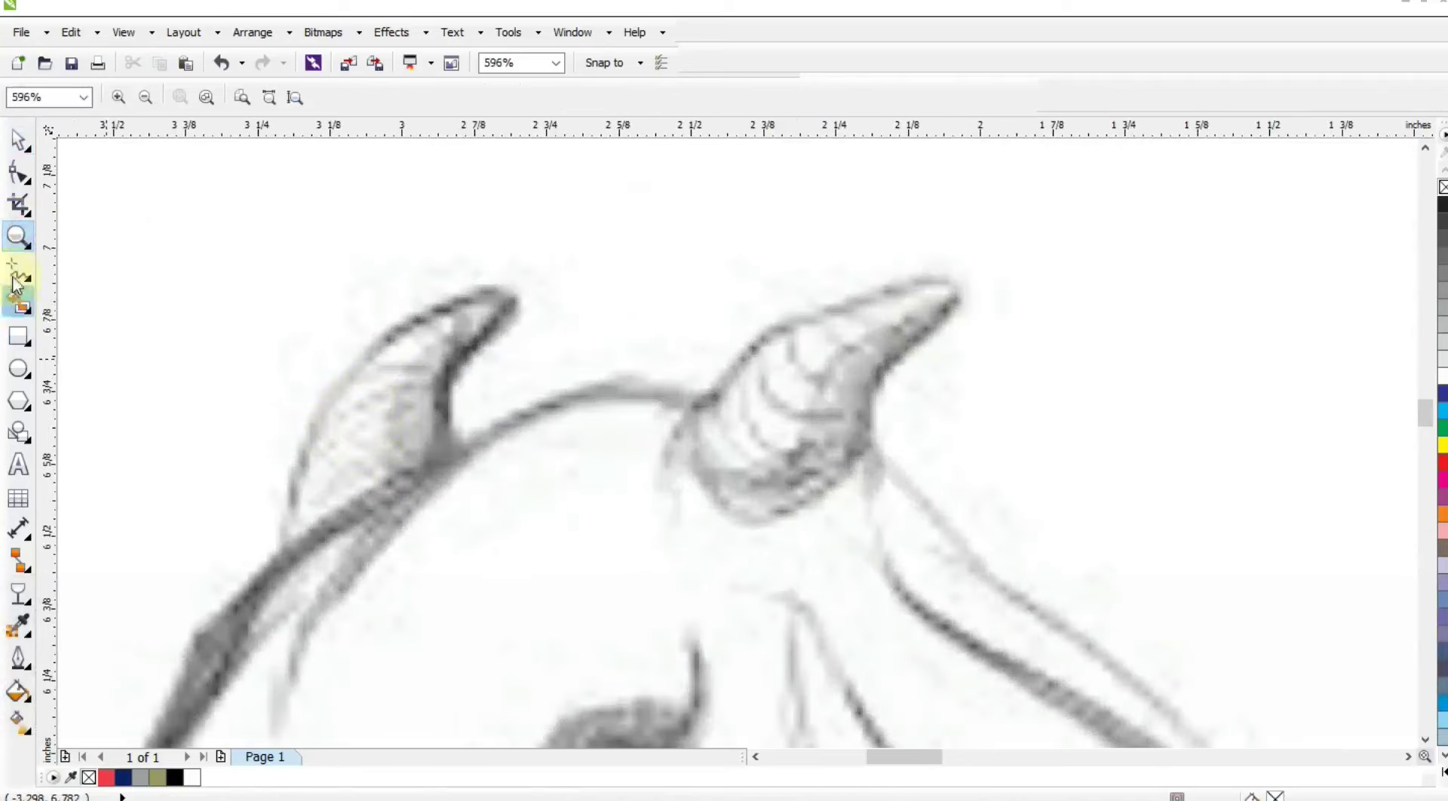
key("F5")
left_click(938, 309)
left_click(845, 453)
left_click(707, 422)
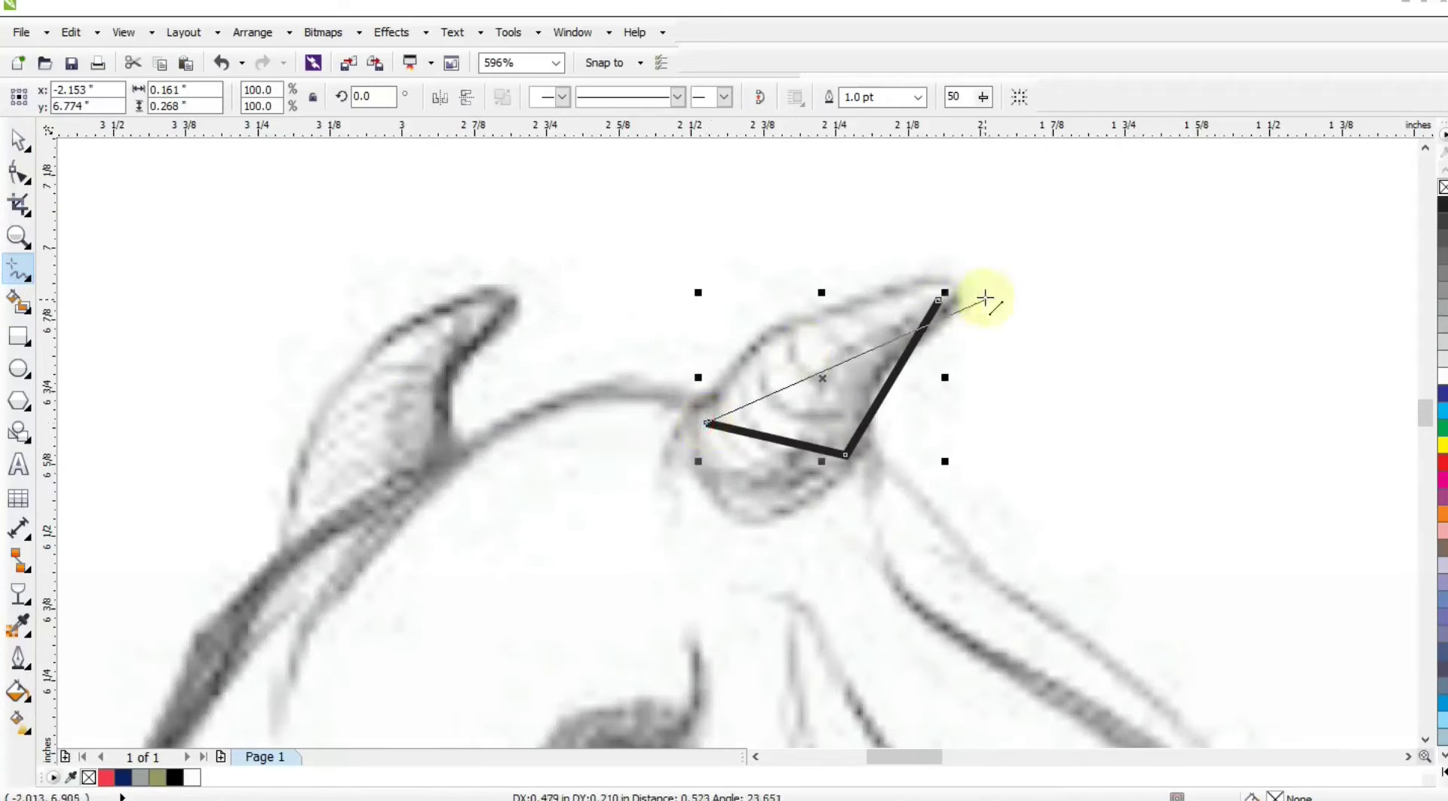
left_click(938, 301)
- Curve all three sides of the right horn's inner shape to follow the horn and its rounded base
key("F10")
left_click_drag(934, 534, 995, 554)
left_click(282, 98)
left_click_drag(827, 359, 801, 338)
left_click_drag(880, 396, 864, 386)
left_click_drag(783, 457, 754, 528)
- Draw a closed inner shape in the sketch's left horn and curve its two long sides to follow the horn
left_click(19, 270)
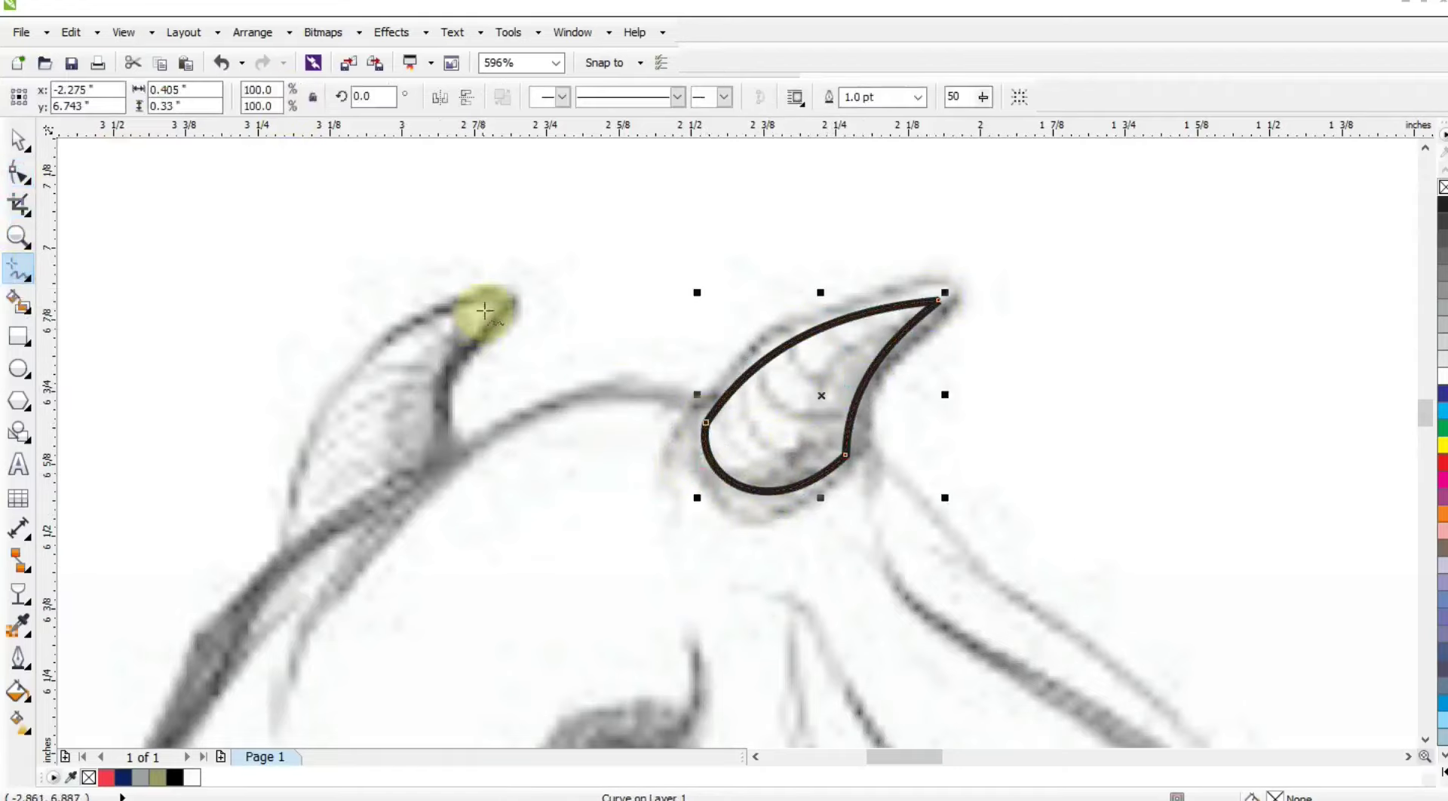
left_click(485, 308)
left_click(428, 451)
left_click(304, 520)
left_click(485, 308)
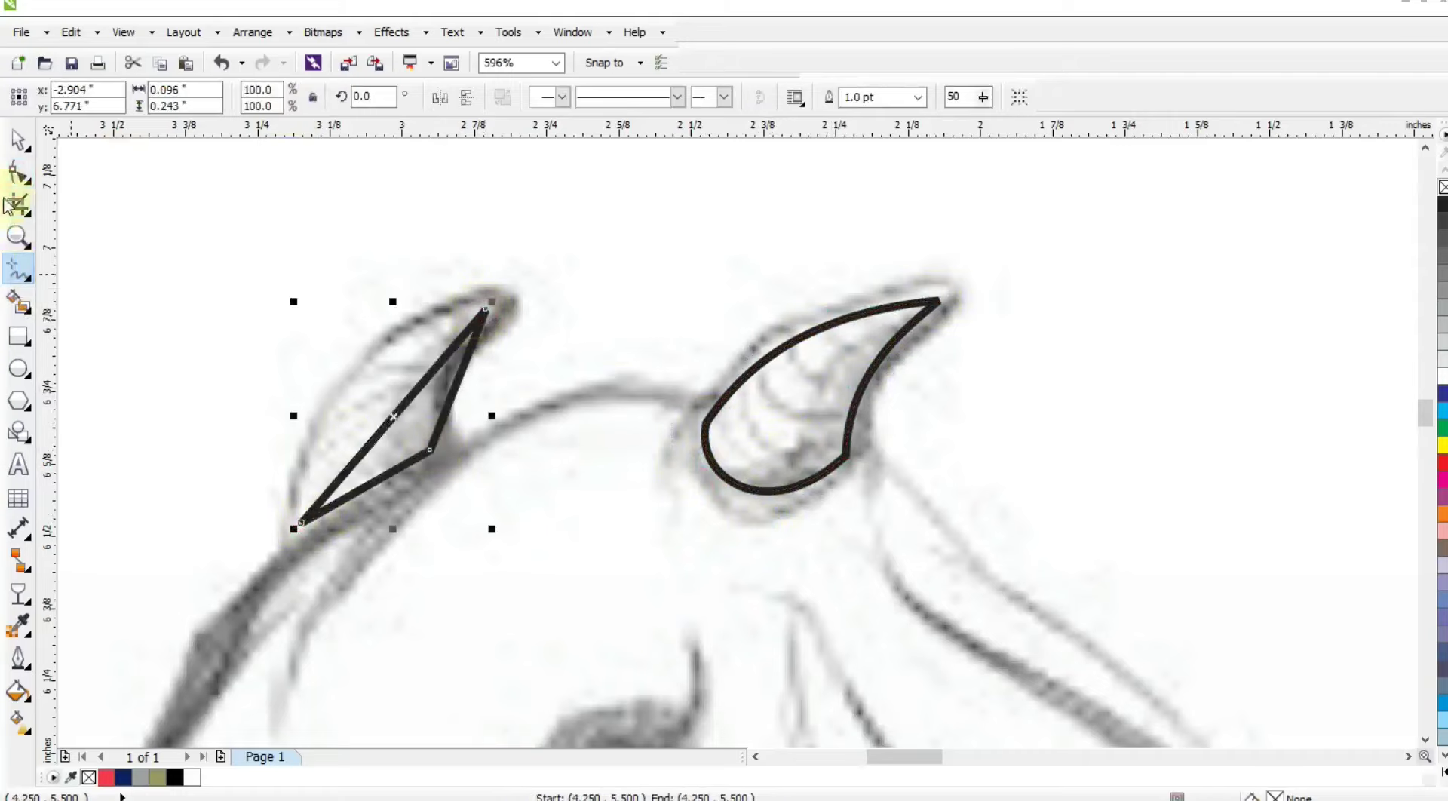
left_click(18, 174)
left_click(403, 402)
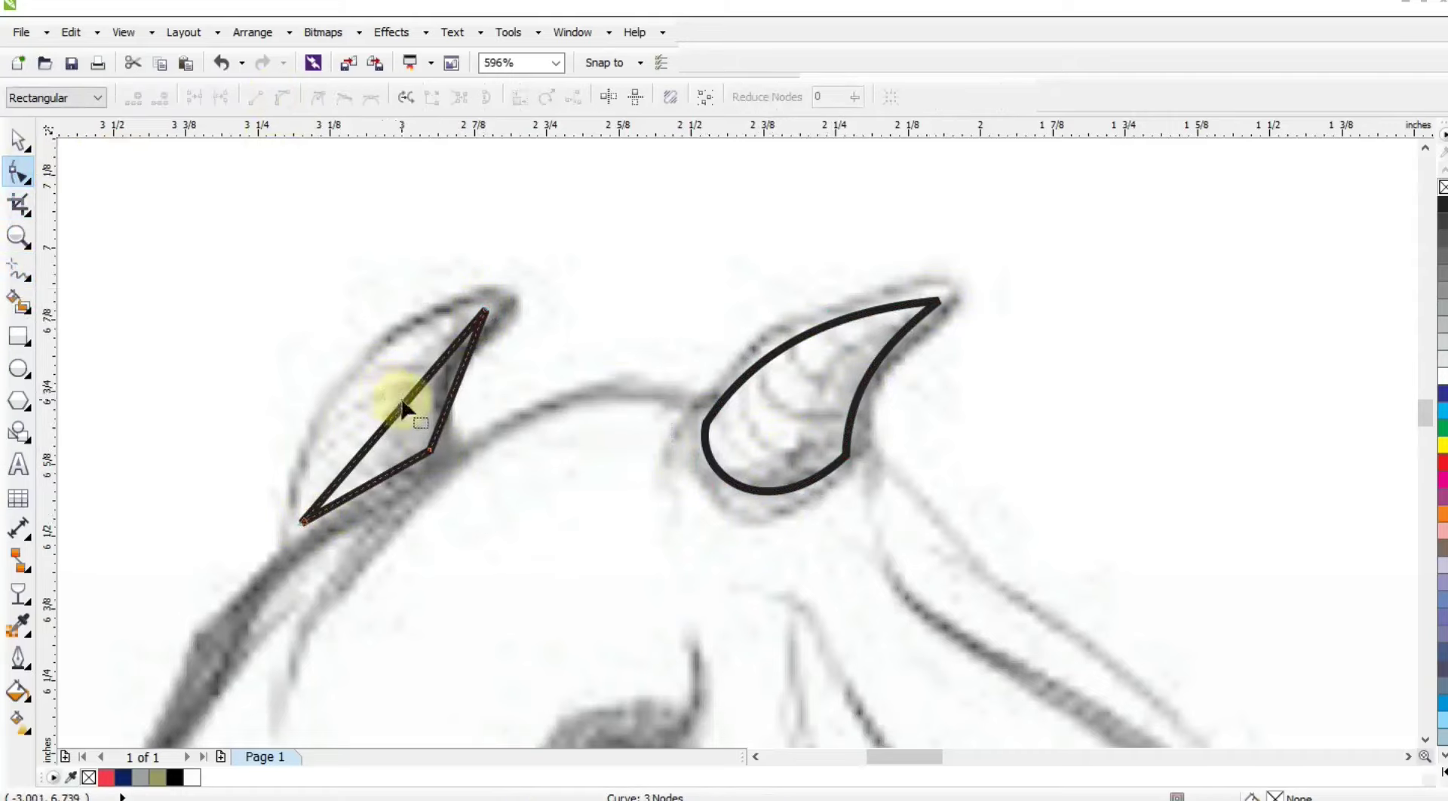
left_click_drag(403, 405, 478, 313)
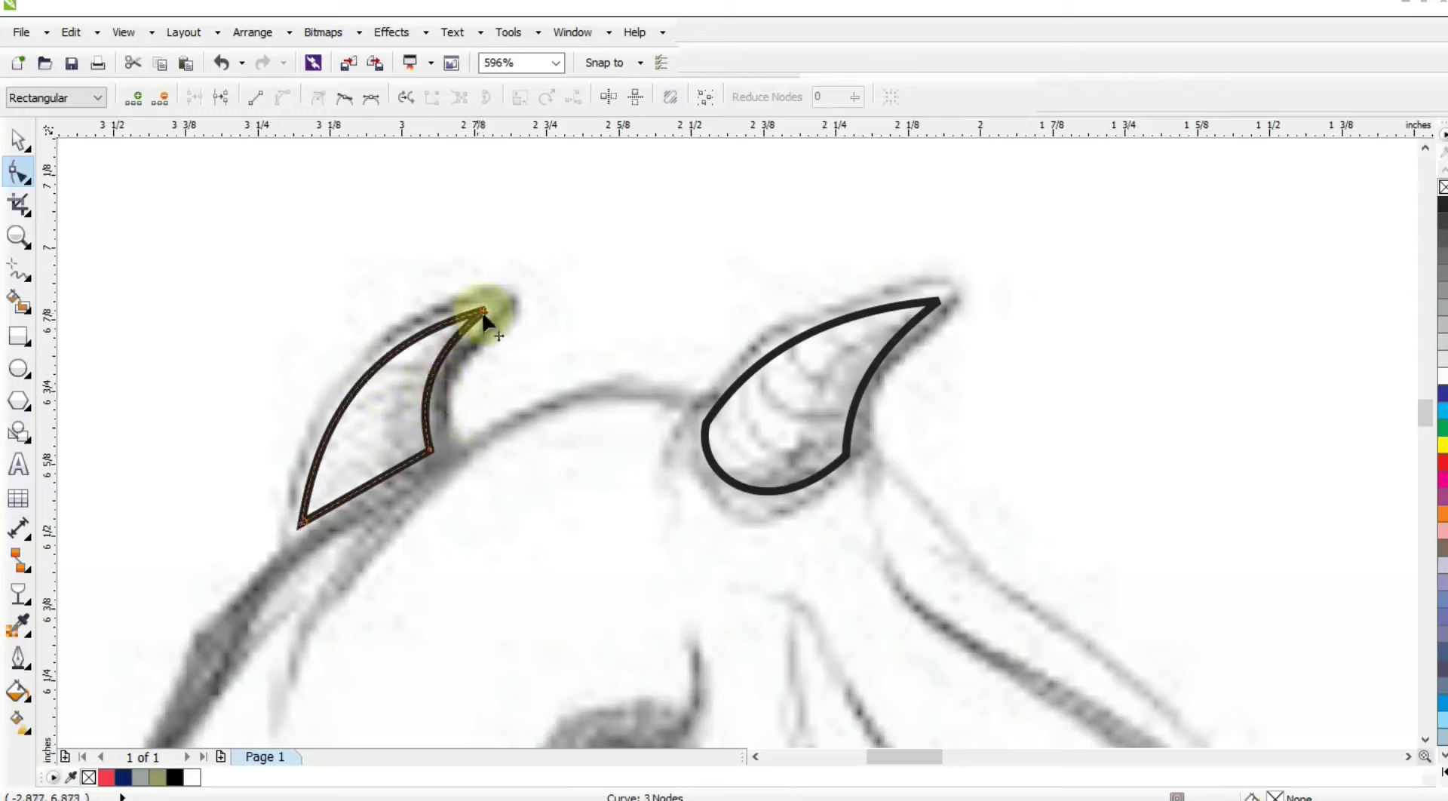
- Fill both horn shapes olive and move them together onto the blue goat head's horns
key("space")
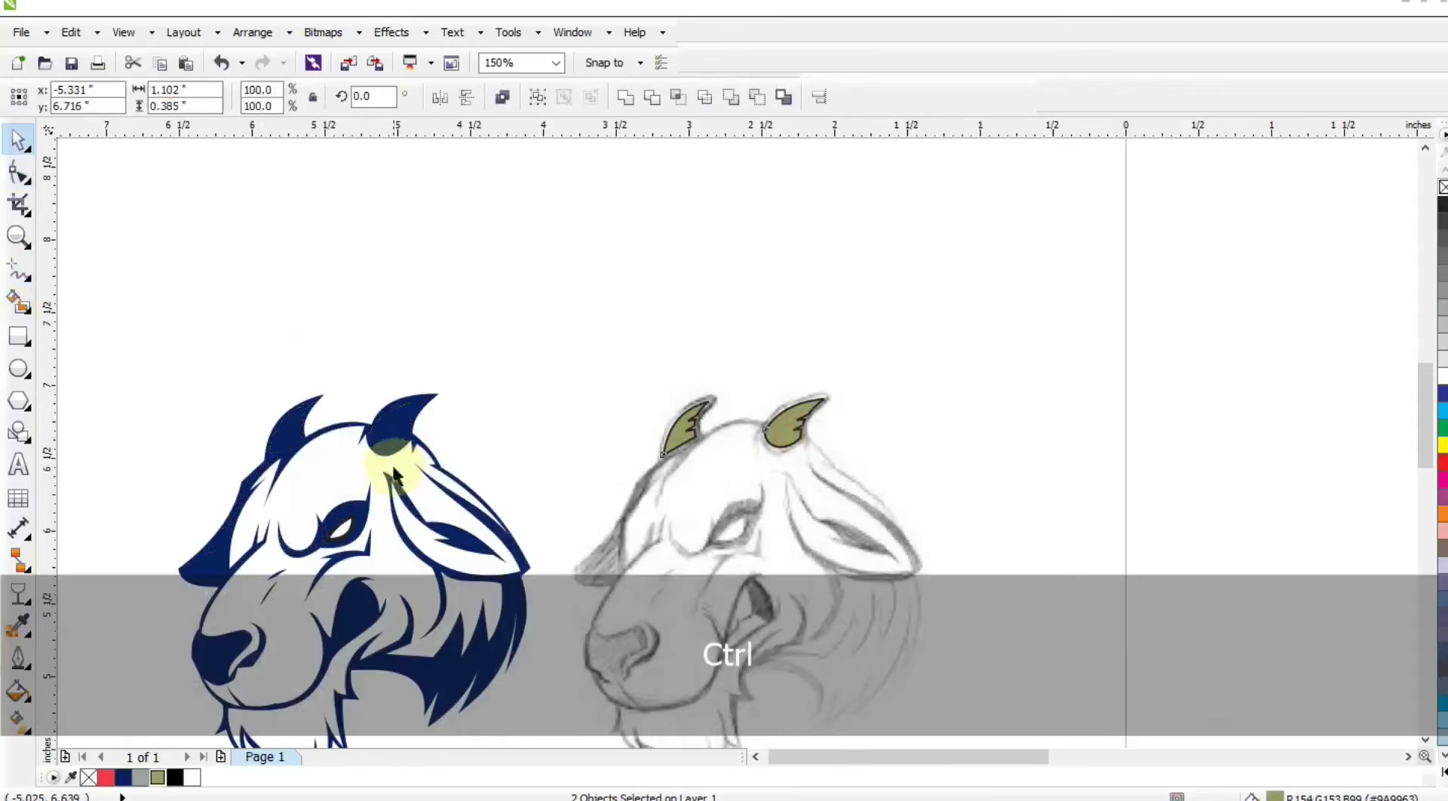
left_click_drag(393, 461, 393, 461)
key("Escape")
scroll(897, 355, "down", 1)
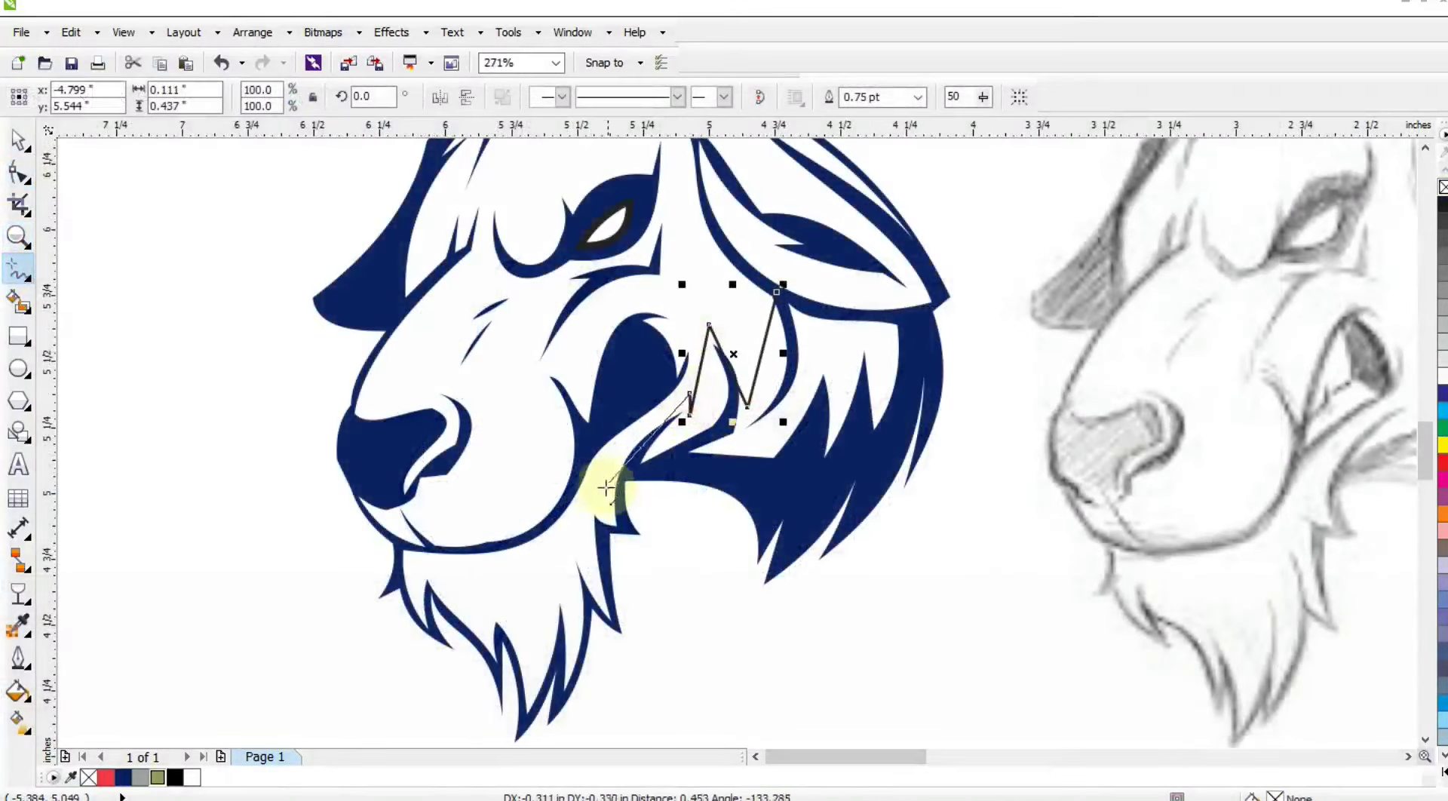
- Draw a jagged 0.75 pt shading edge on the blue goat head from below the ear, along the jaw and beard, to the chin
left_click(602, 503)
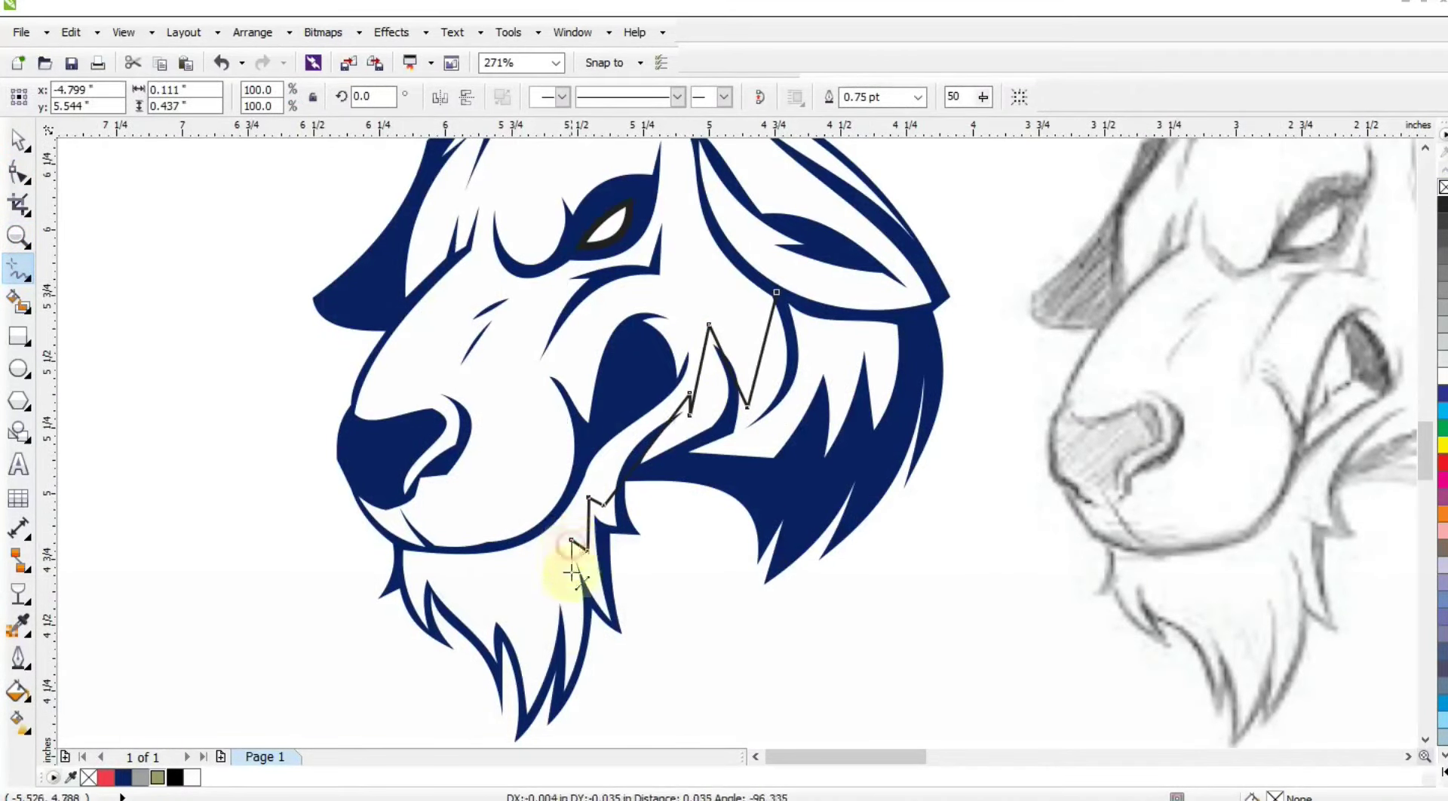
left_click(554, 577)
left_click(574, 622)
left_click(536, 656)
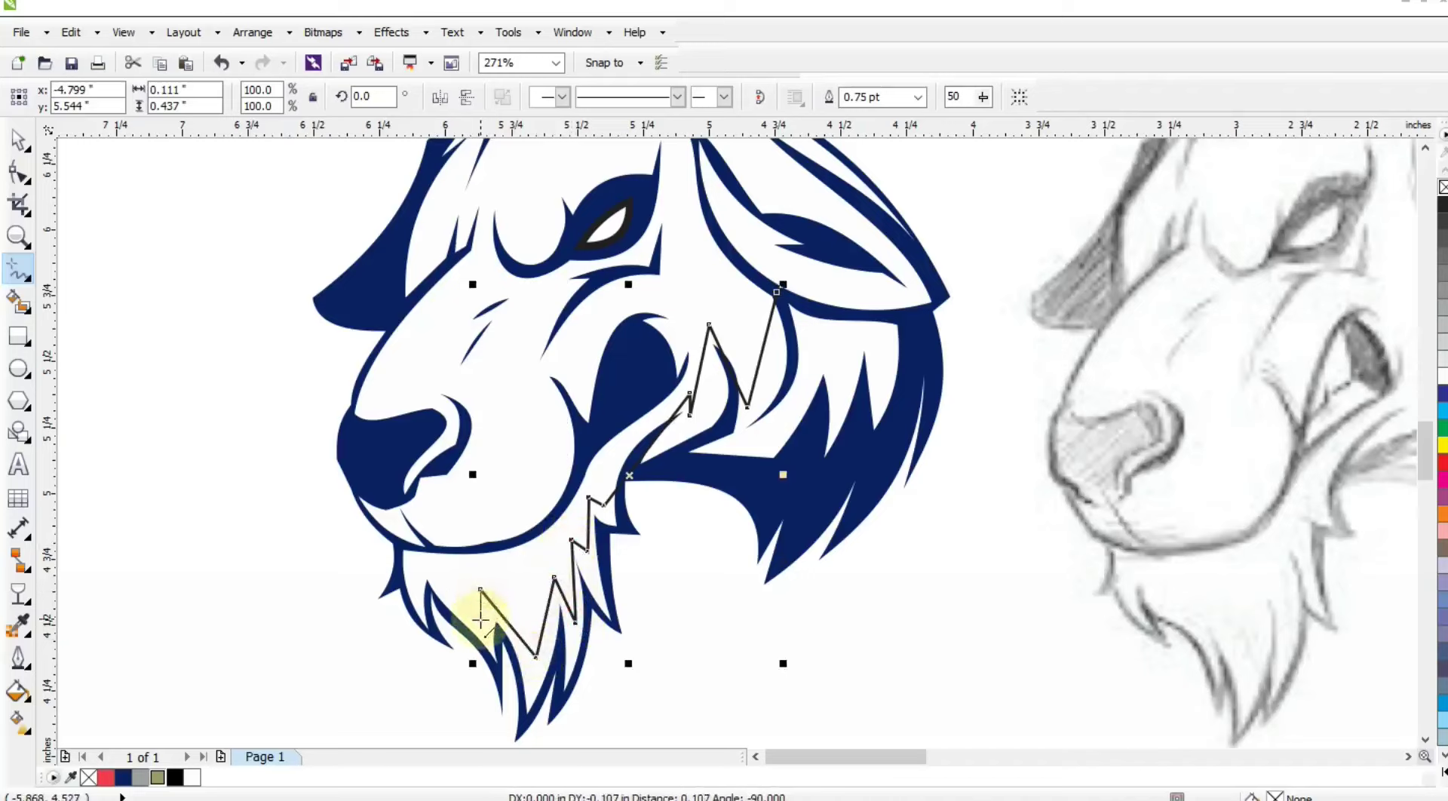
key("F10")
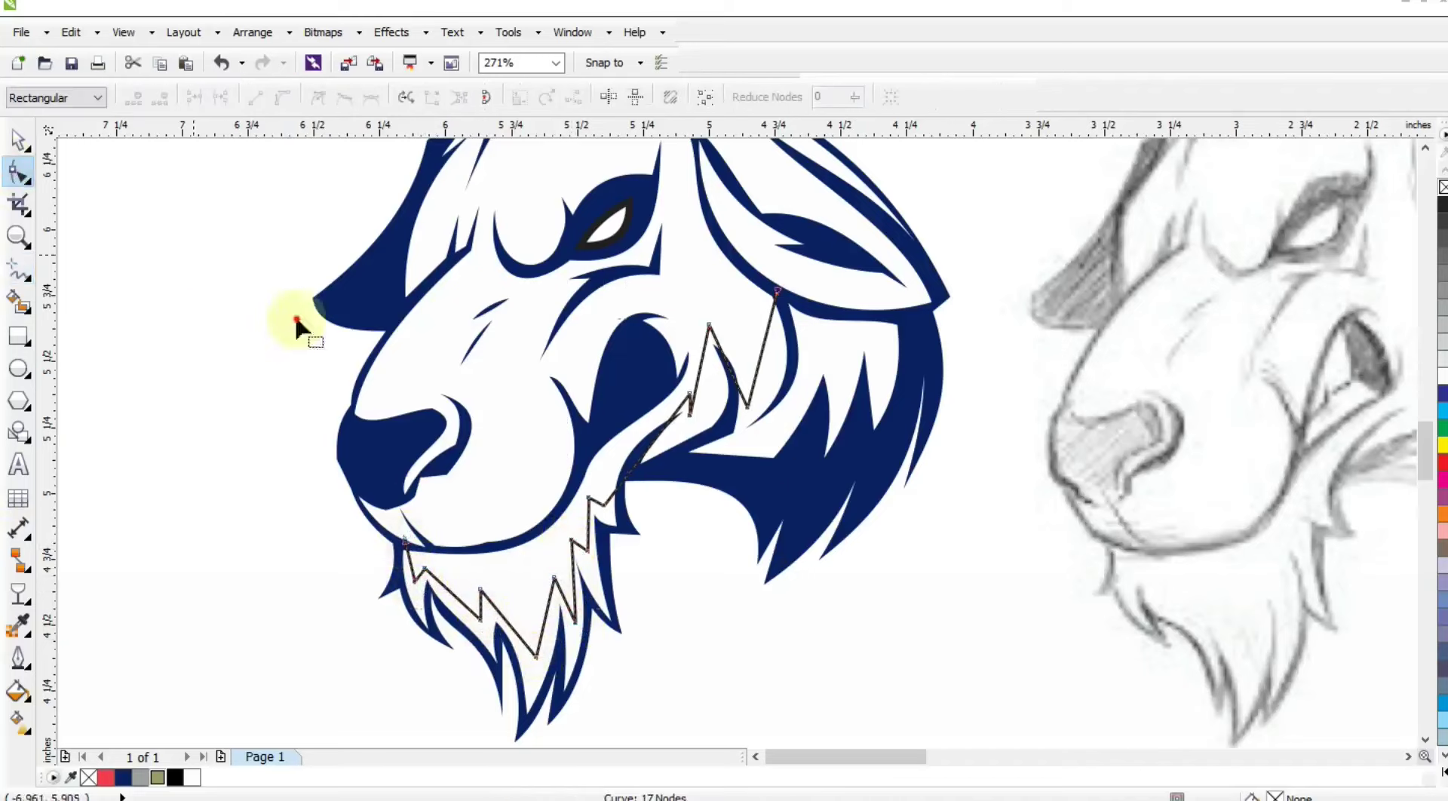
- Curve the shading edge's segments from below the ear down the cheek and along the jaw to follow the fur
left_click_drag(882, 695, 254, 230)
left_click_drag(764, 343, 781, 346)
left_click_drag(712, 379, 711, 379)
left_click_drag(709, 325, 737, 343)
left_click(747, 407)
left_click(604, 505)
left_click_drag(633, 469, 600, 432)
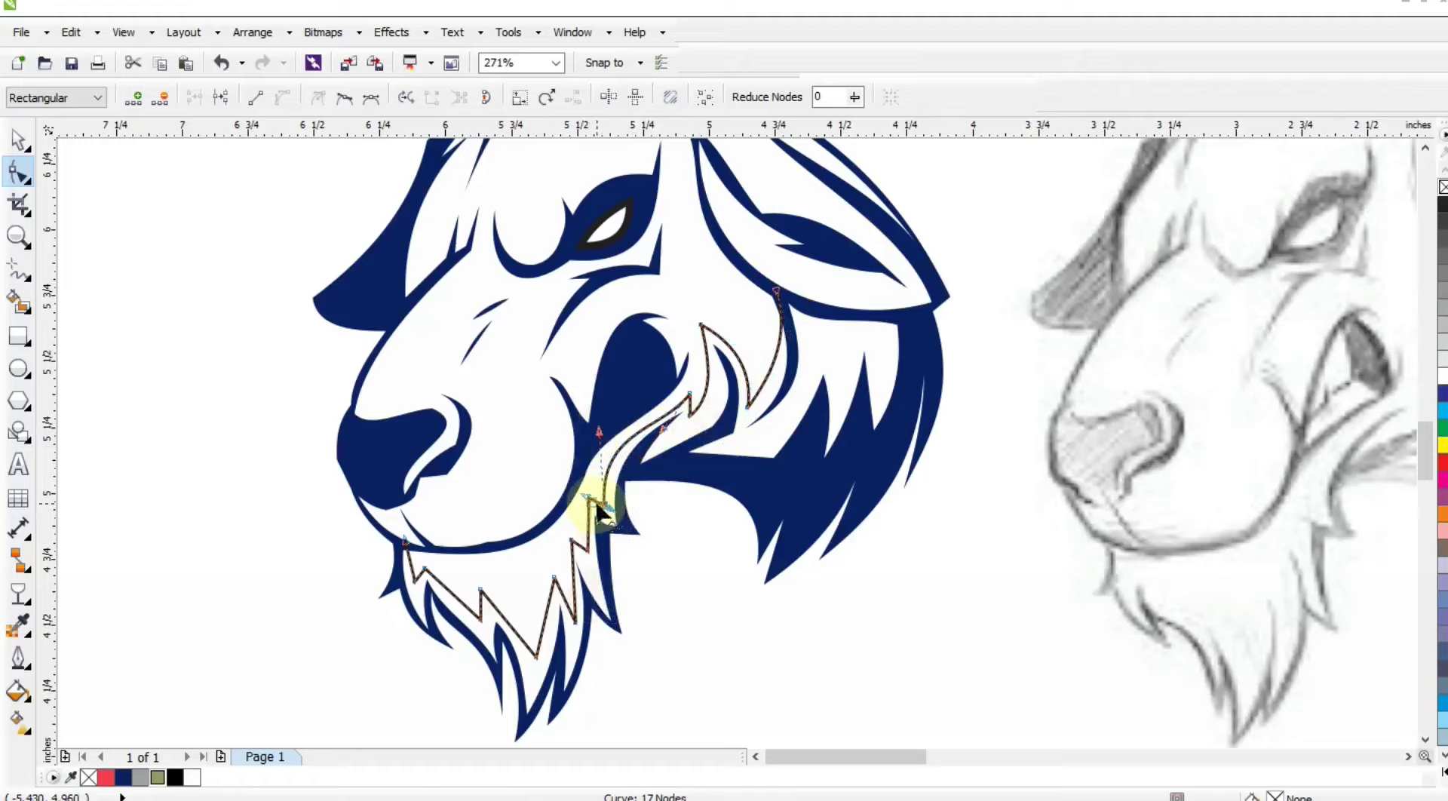
- Bend the shading edge's zigzag segments through the beard into curved fur tufts up to the chin
left_click_drag(599, 513, 550, 613)
left_click_drag(505, 618, 514, 612)
left_click_drag(481, 604, 481, 605)
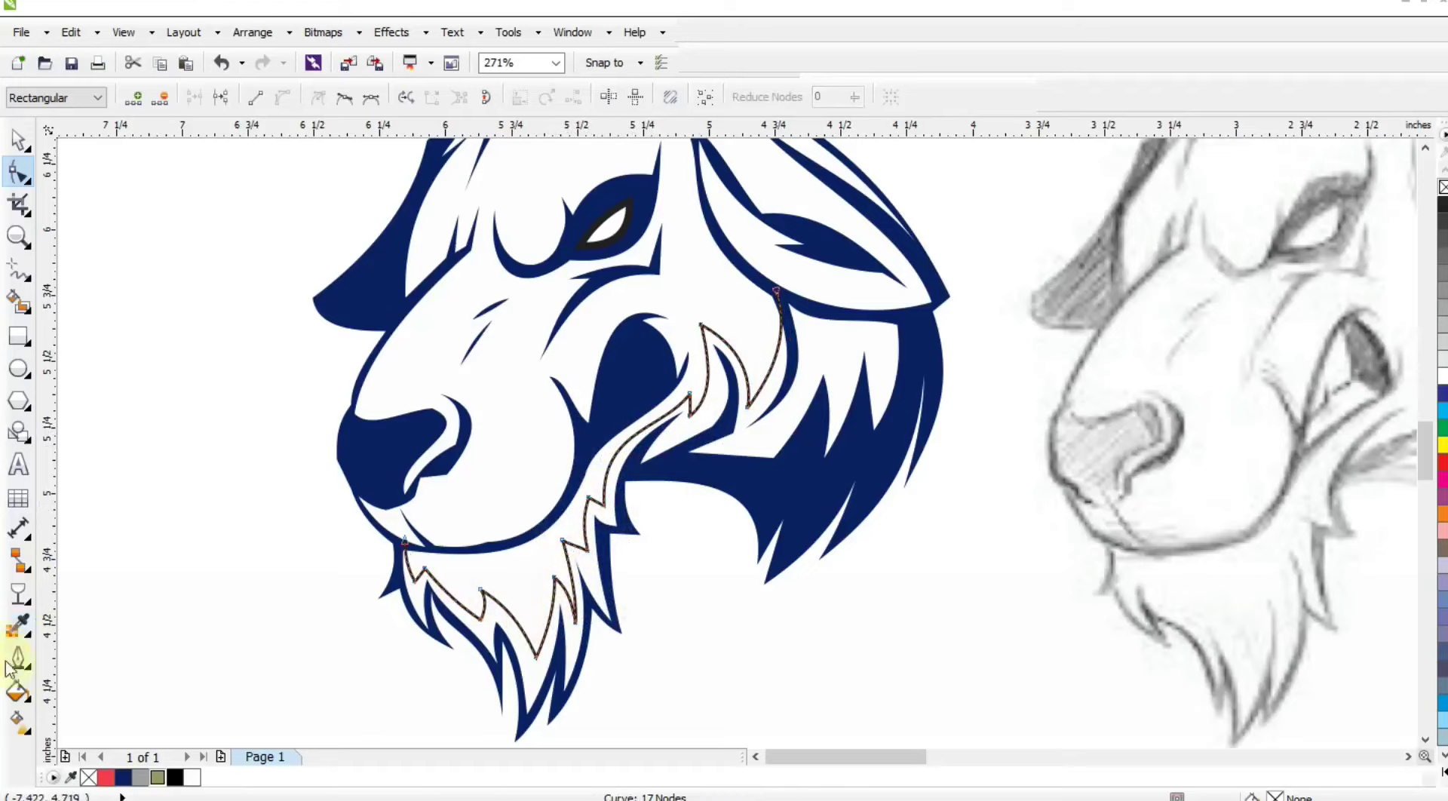
- Smart-fill the beard, jaw and neck areas bounded by the shading edge and colour them grey
left_click(18, 302)
left_click(524, 678)
left_click(18, 139)
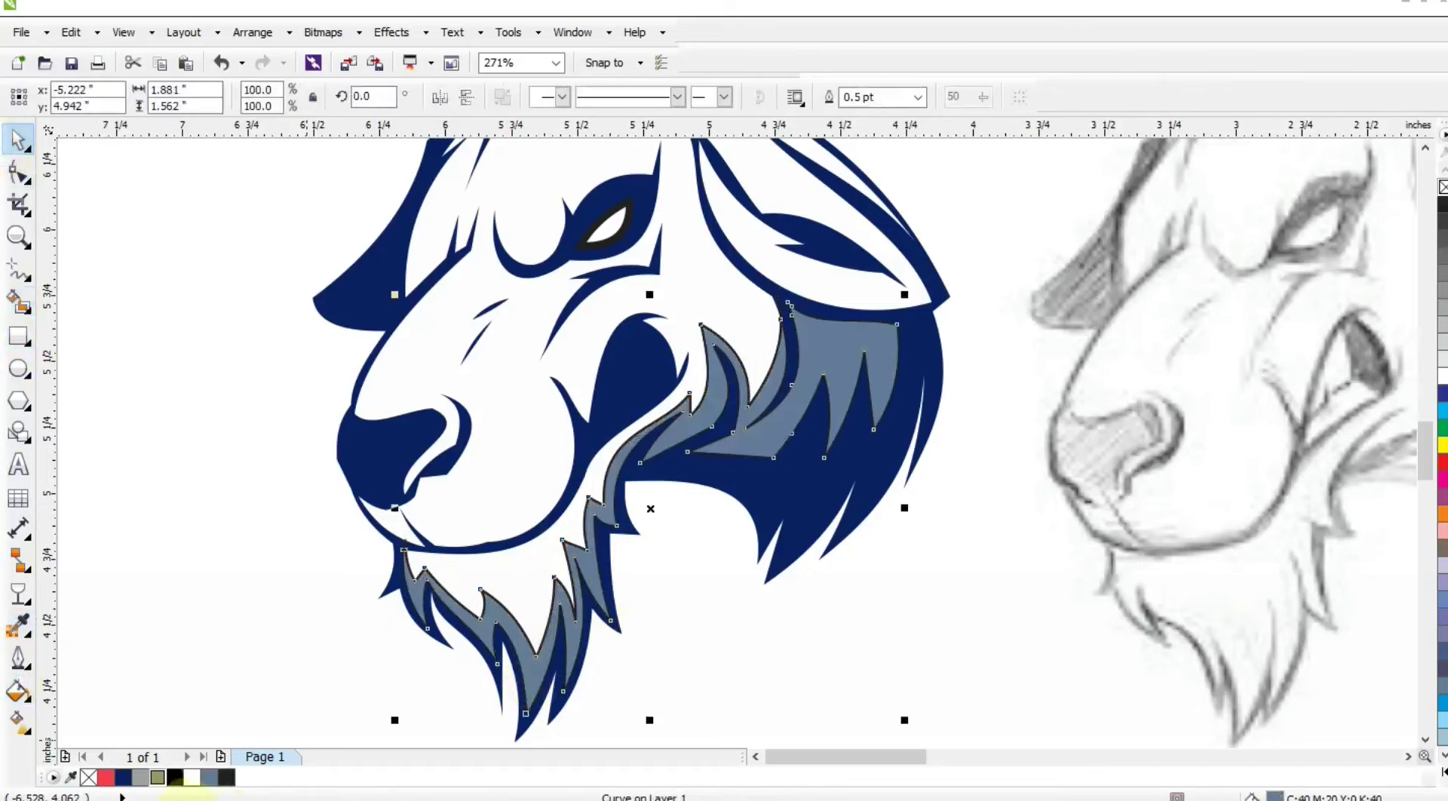
left_click(140, 777)
- Draw a 0.75 pt angular shading line from beside the far ear across the forehead, under the near horn and along the near ear
key("F3")
left_click(336, 494)
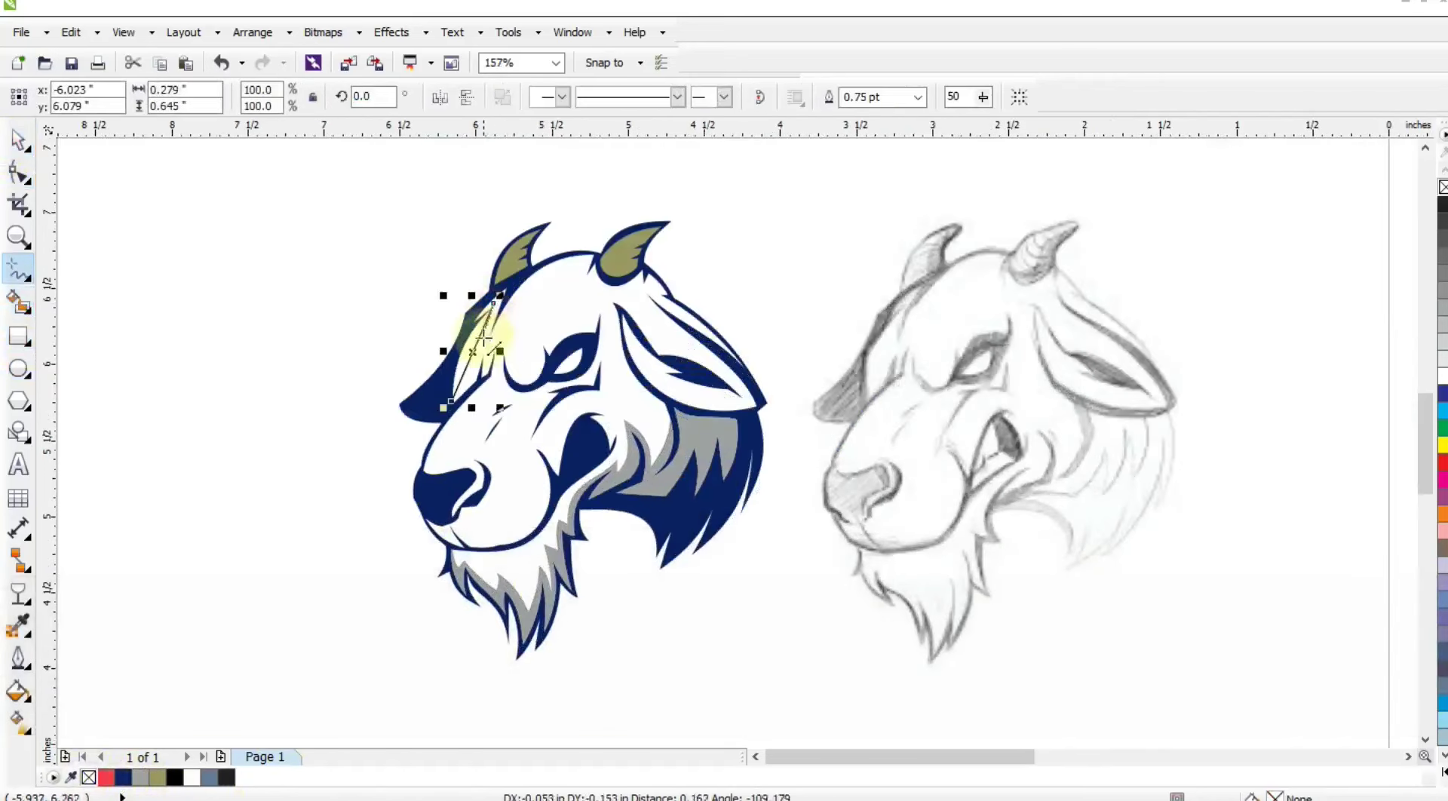
left_click_drag(485, 339, 580, 256)
left_click(585, 257)
left_click(585, 282)
left_click(662, 292)
double_click(753, 373)
- Curve the forehead shading line's segments to follow the skull, the horn base and the outer edges of both ears
left_click(18, 173)
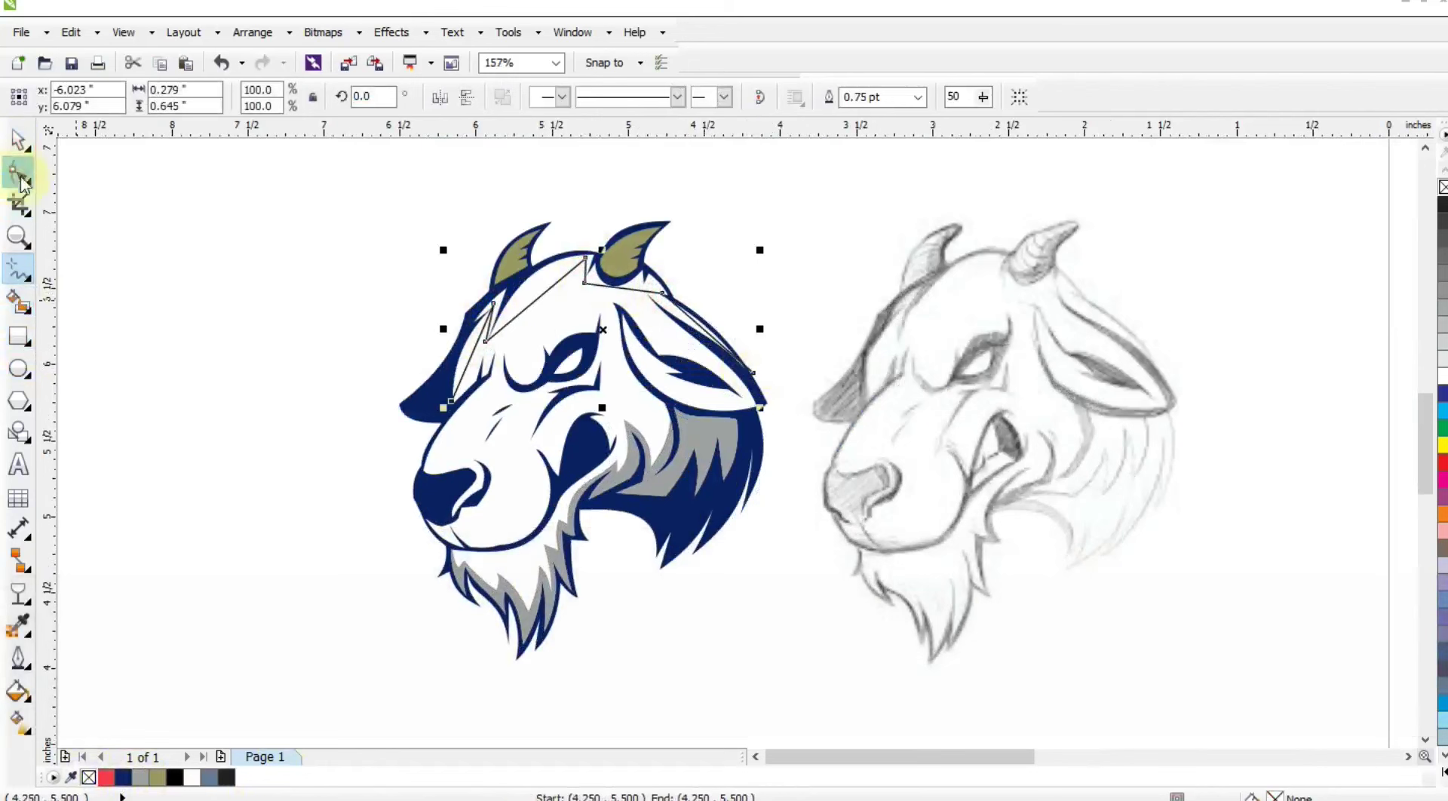
key("shift+F2")
left_click_drag(519, 288, 489, 239)
left_click(668, 263)
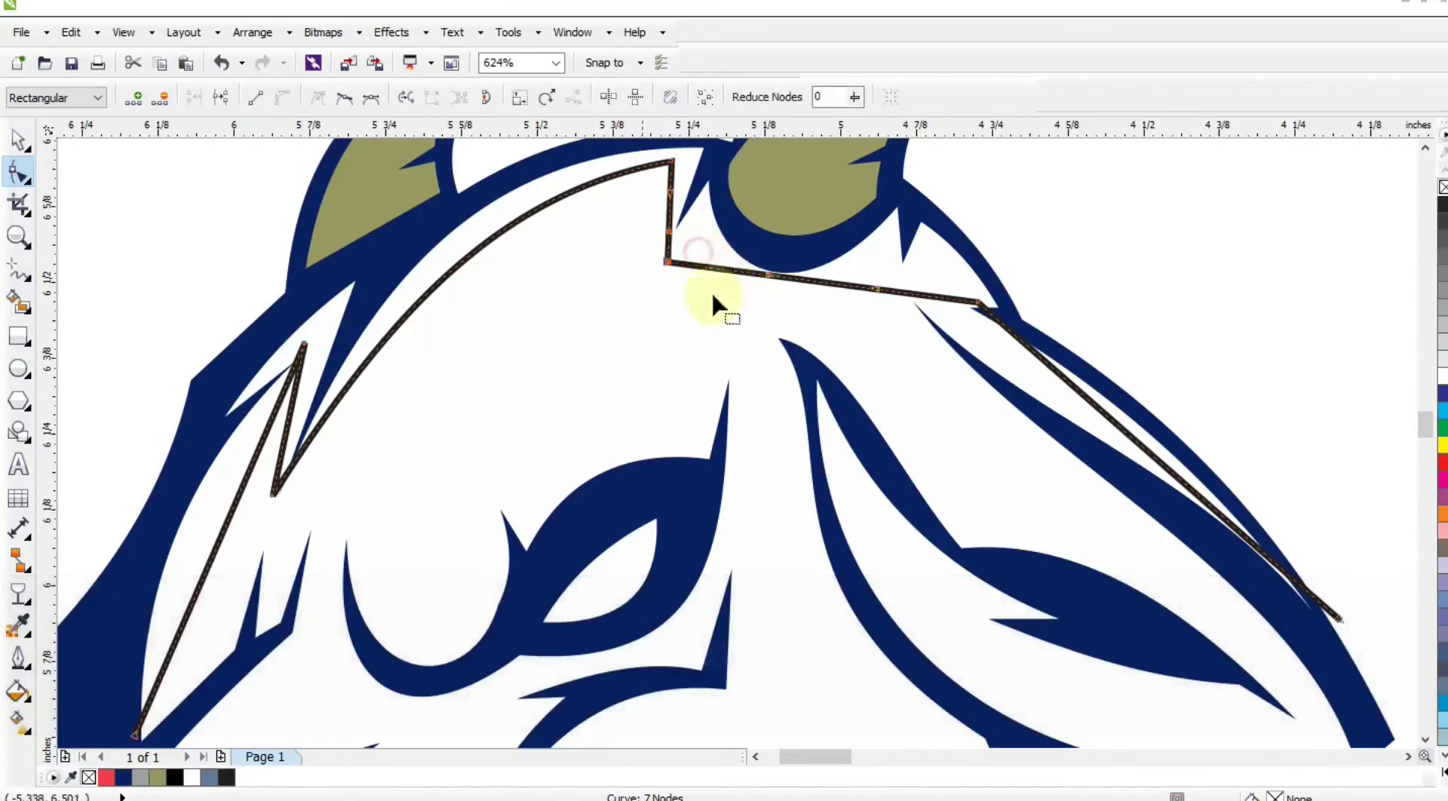
left_click_drag(771, 276, 759, 330)
left_click_drag(874, 289, 864, 239)
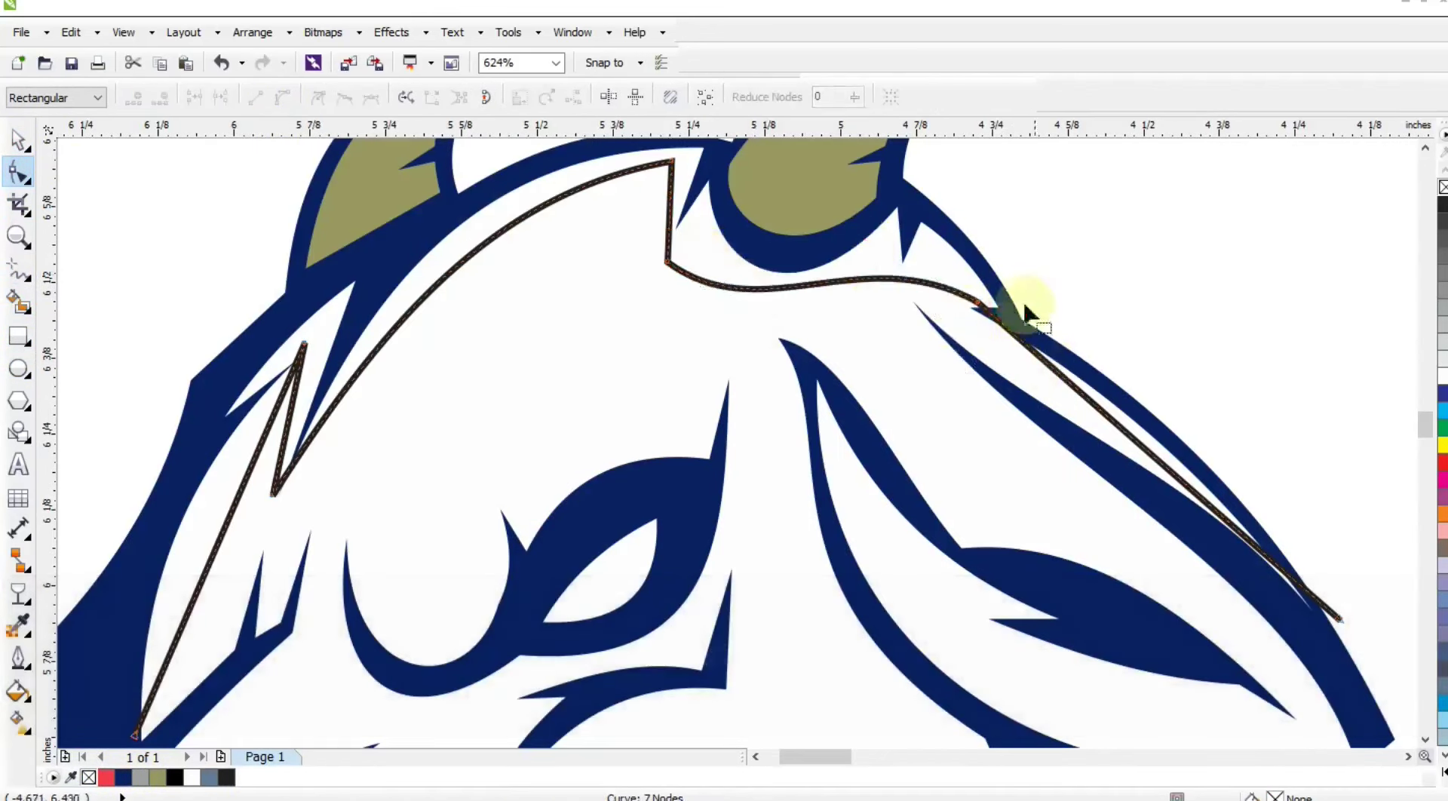
left_click_drag(1028, 348, 1228, 463)
left_click_drag(216, 551, 194, 538)
left_click(303, 346)
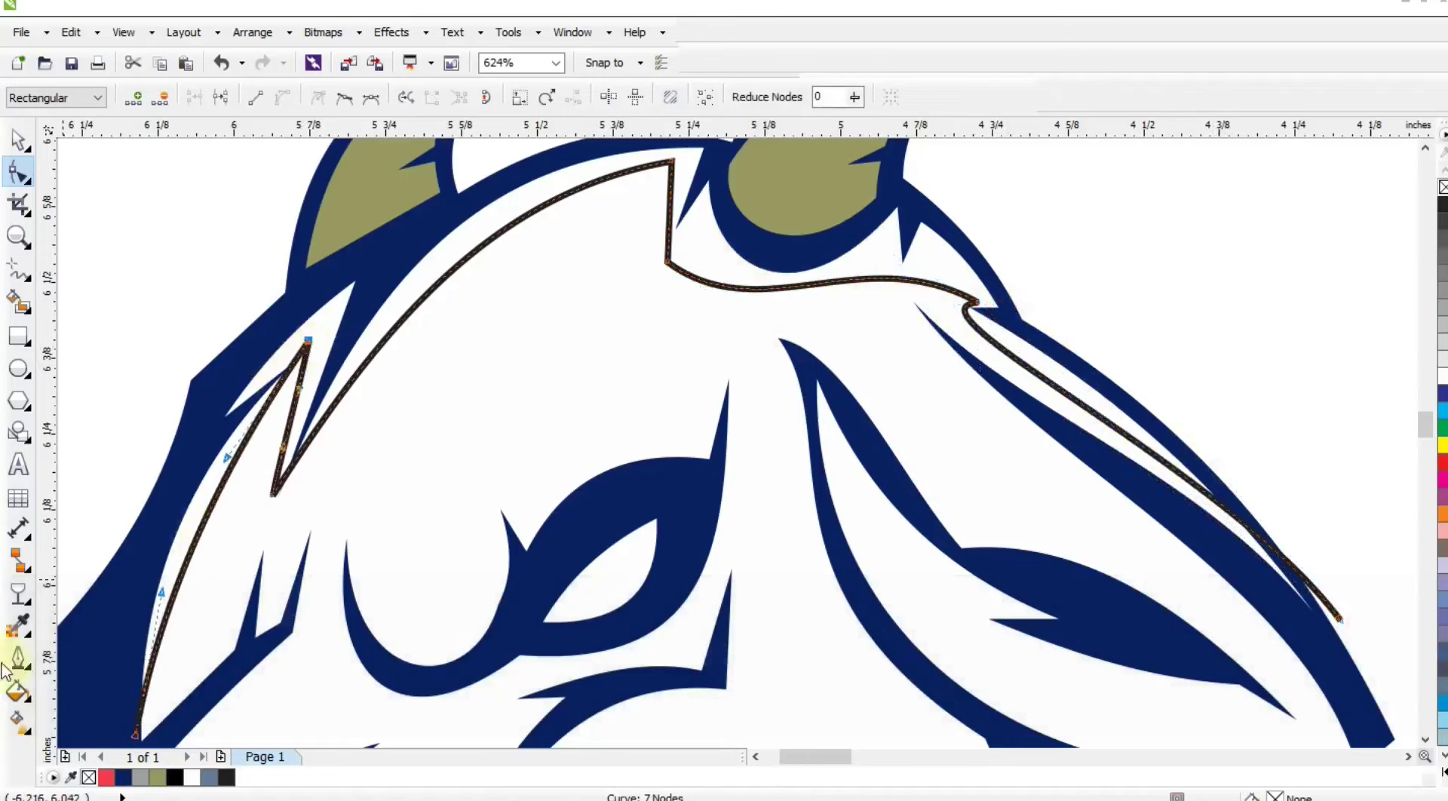
- Smart-fill the areas between the forehead shading line and the blue outline, select them together and colour them grey
left_click(18, 302)
left_click(307, 324)
left_click(233, 452)
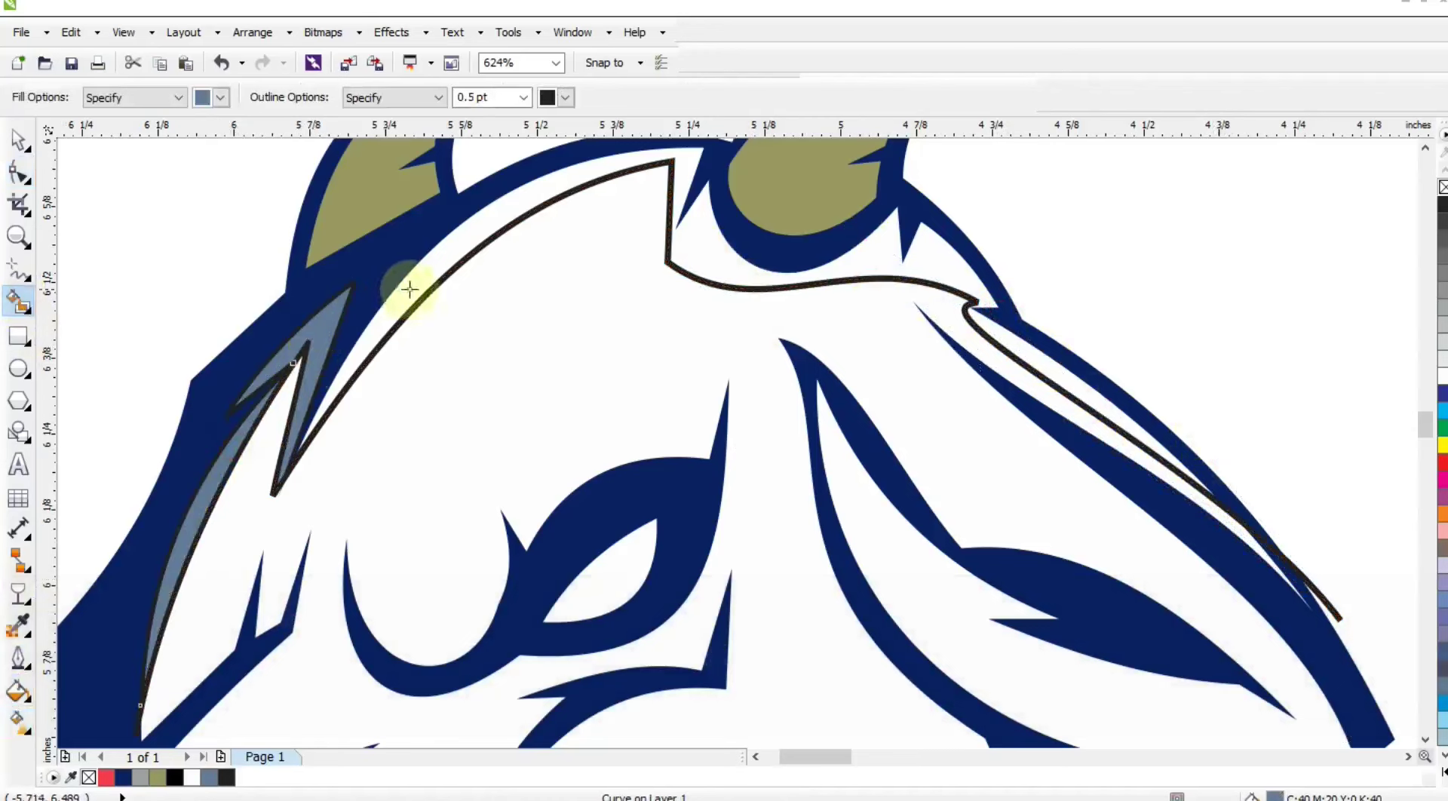
left_click(407, 284)
left_click(18, 139)
left_click(213, 514, "shift")
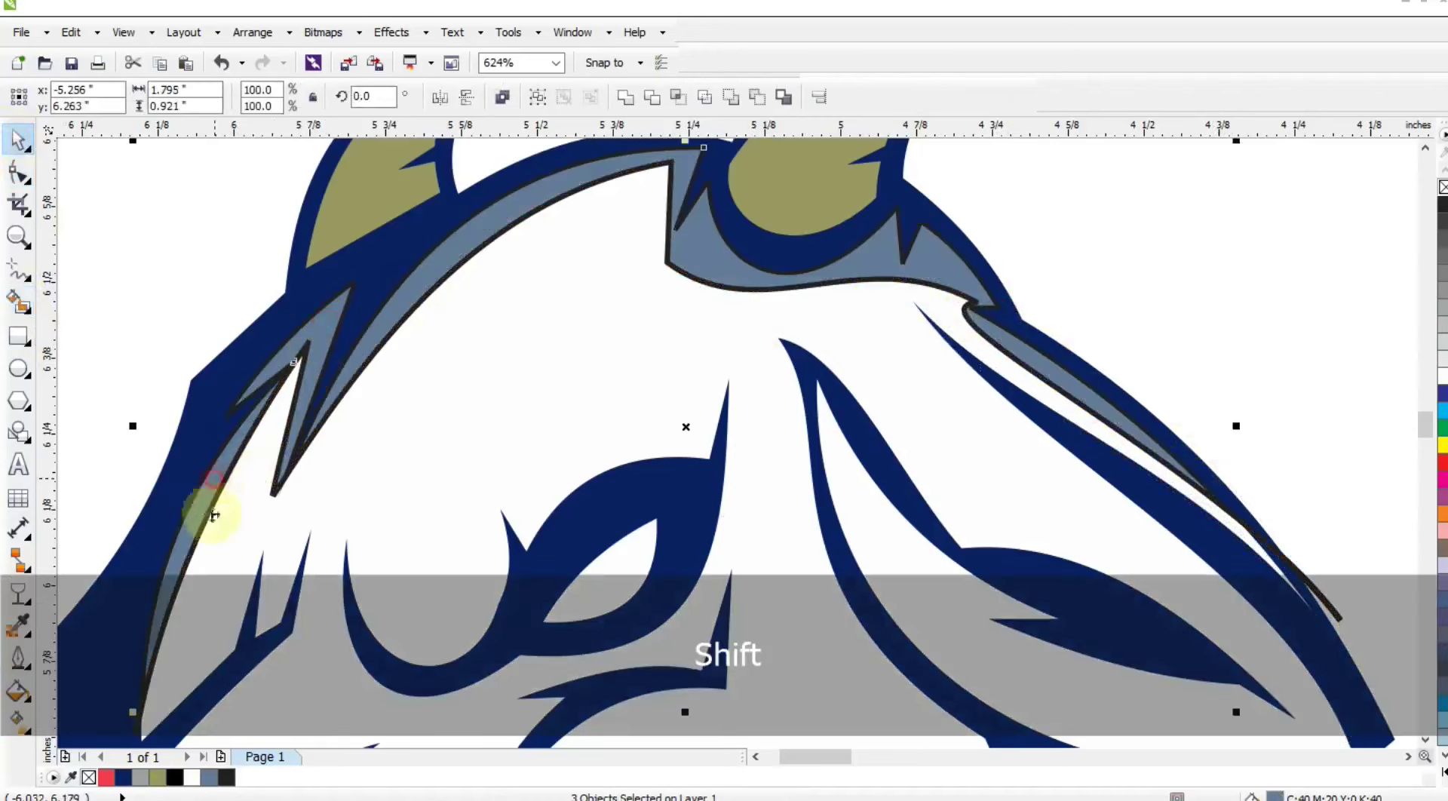
left_click(141, 777)
- Draw a narrow closed triangle about 0.1 by 0.28 inches in the grey neck shading and curve its long side
key("F3")
key("F3")
left_click(19, 237)
left_click(18, 269)
left_click(608, 417)
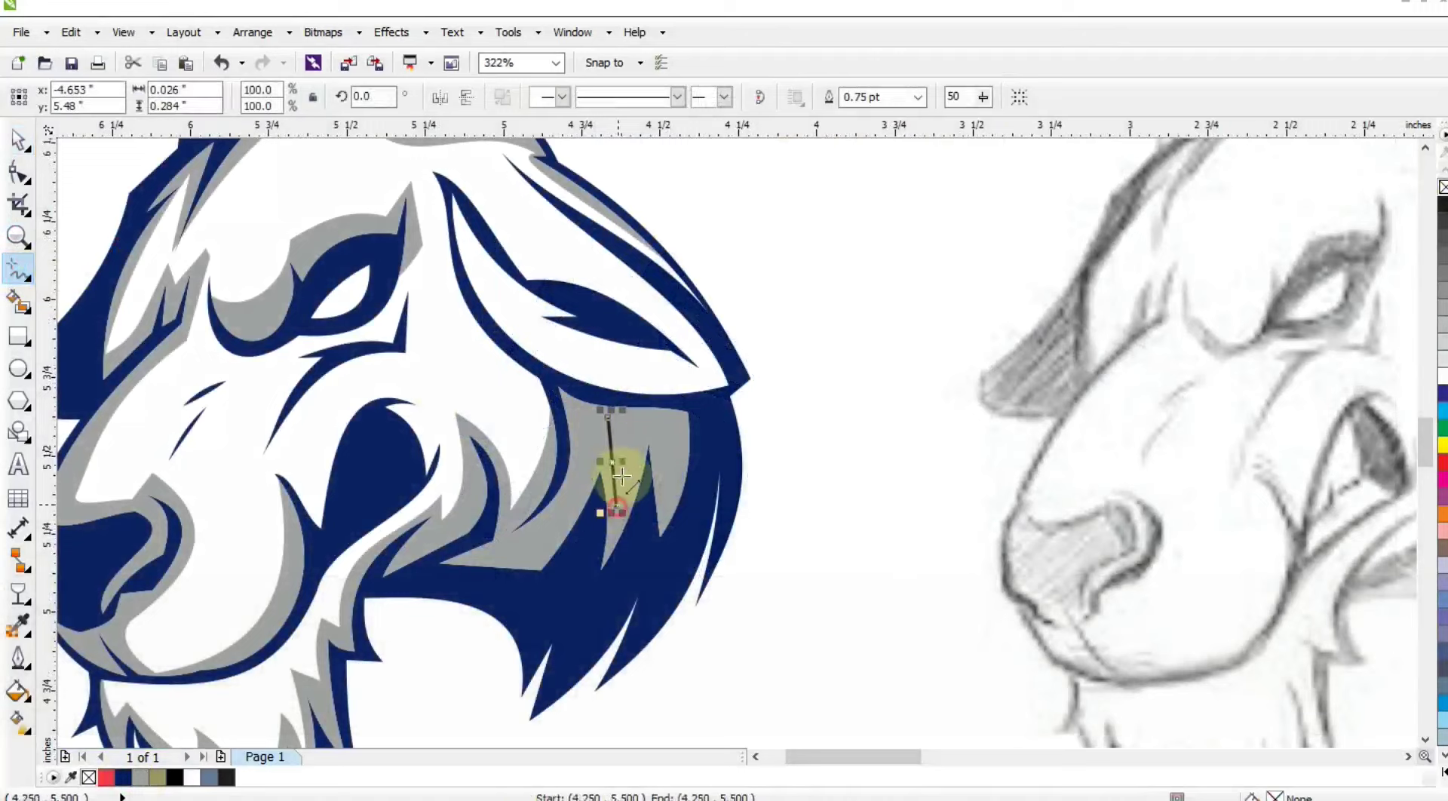
left_click(617, 505)
left_click(639, 422)
left_click(607, 417)
key("F10")
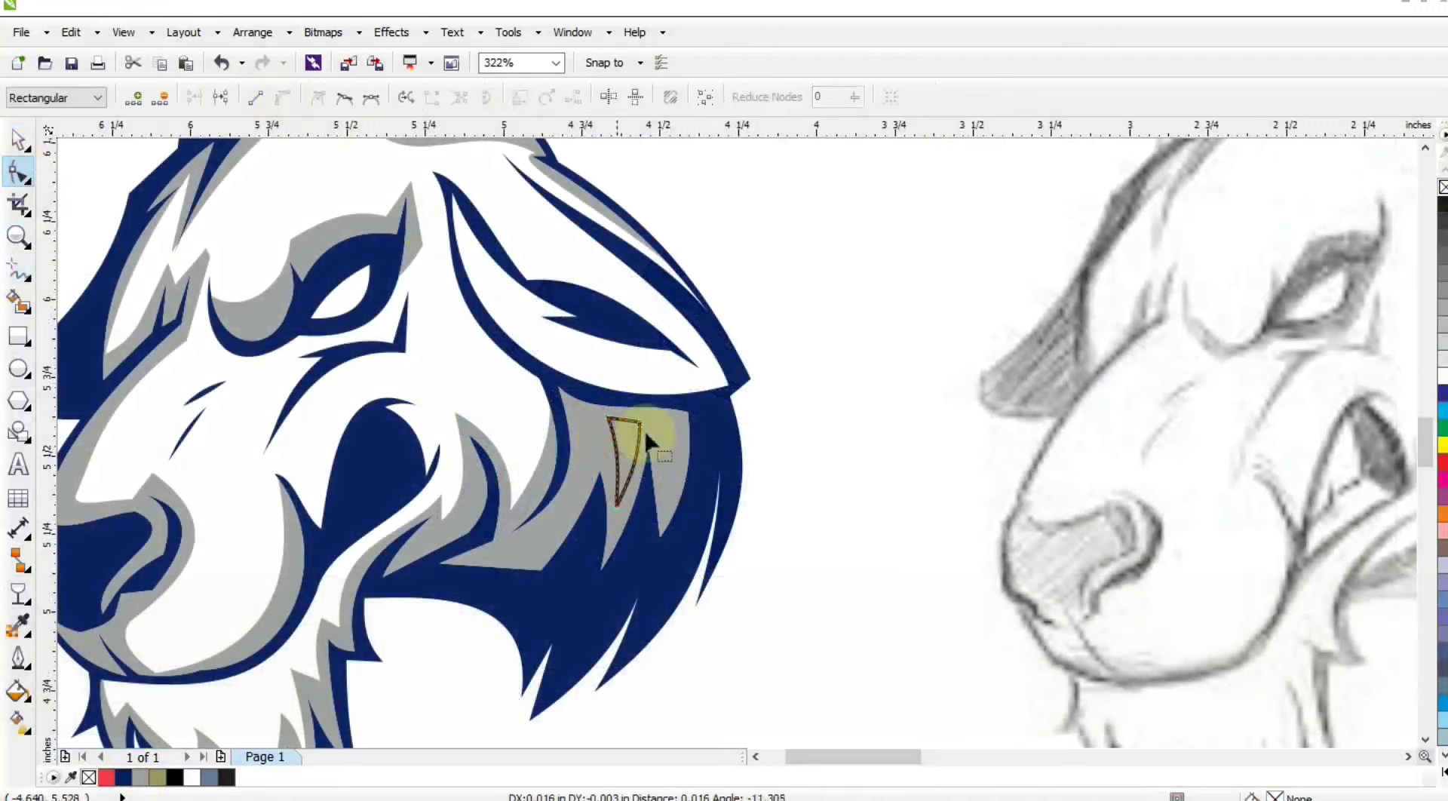
left_click(608, 417)
- Fill the small neck highlight shape white and remove its outline
left_click(18, 144)
left_click(1441, 373)
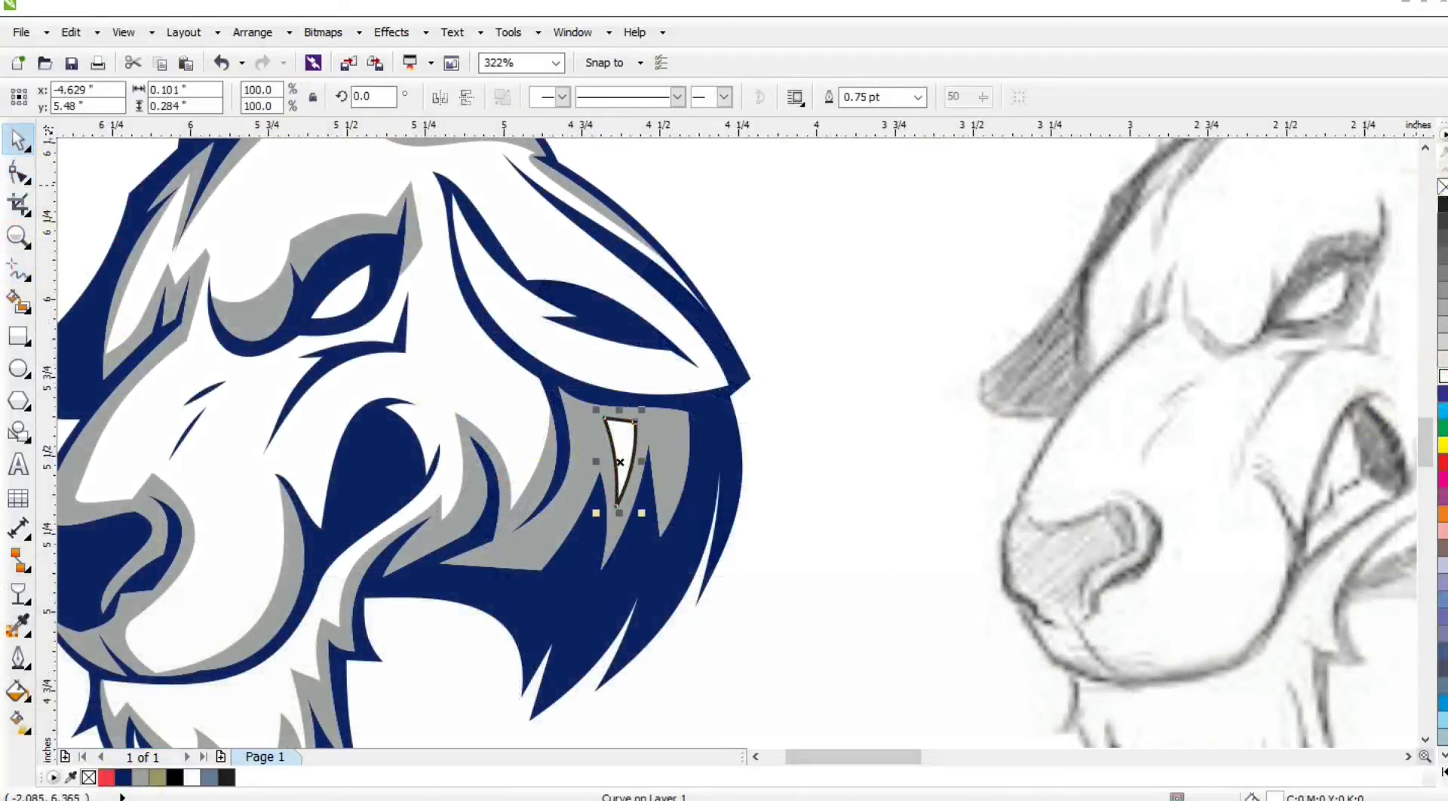
right_click(1442, 187)
key("F3")
key("Escape")
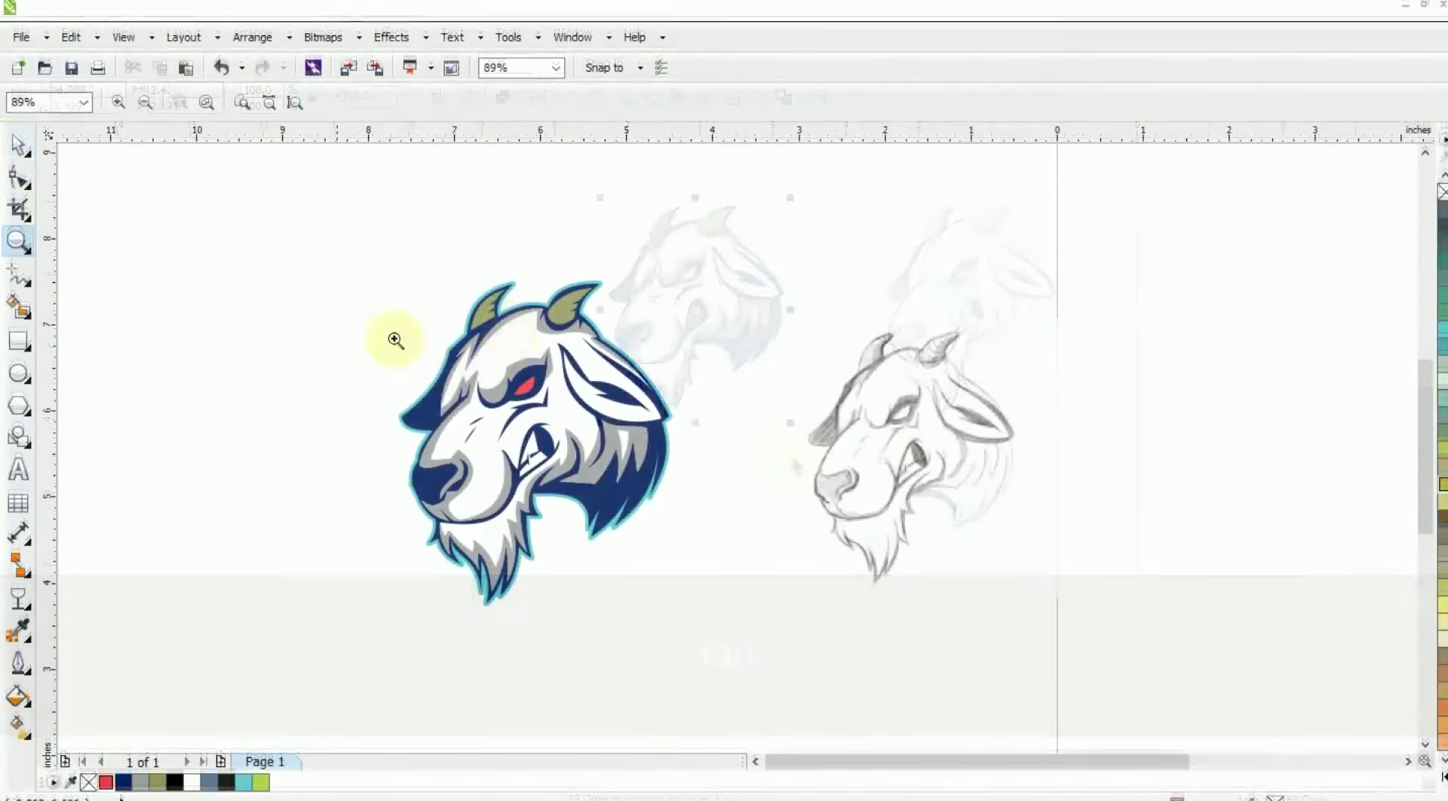
key("F3")
left_click_drag(371, 249, 294, 180)
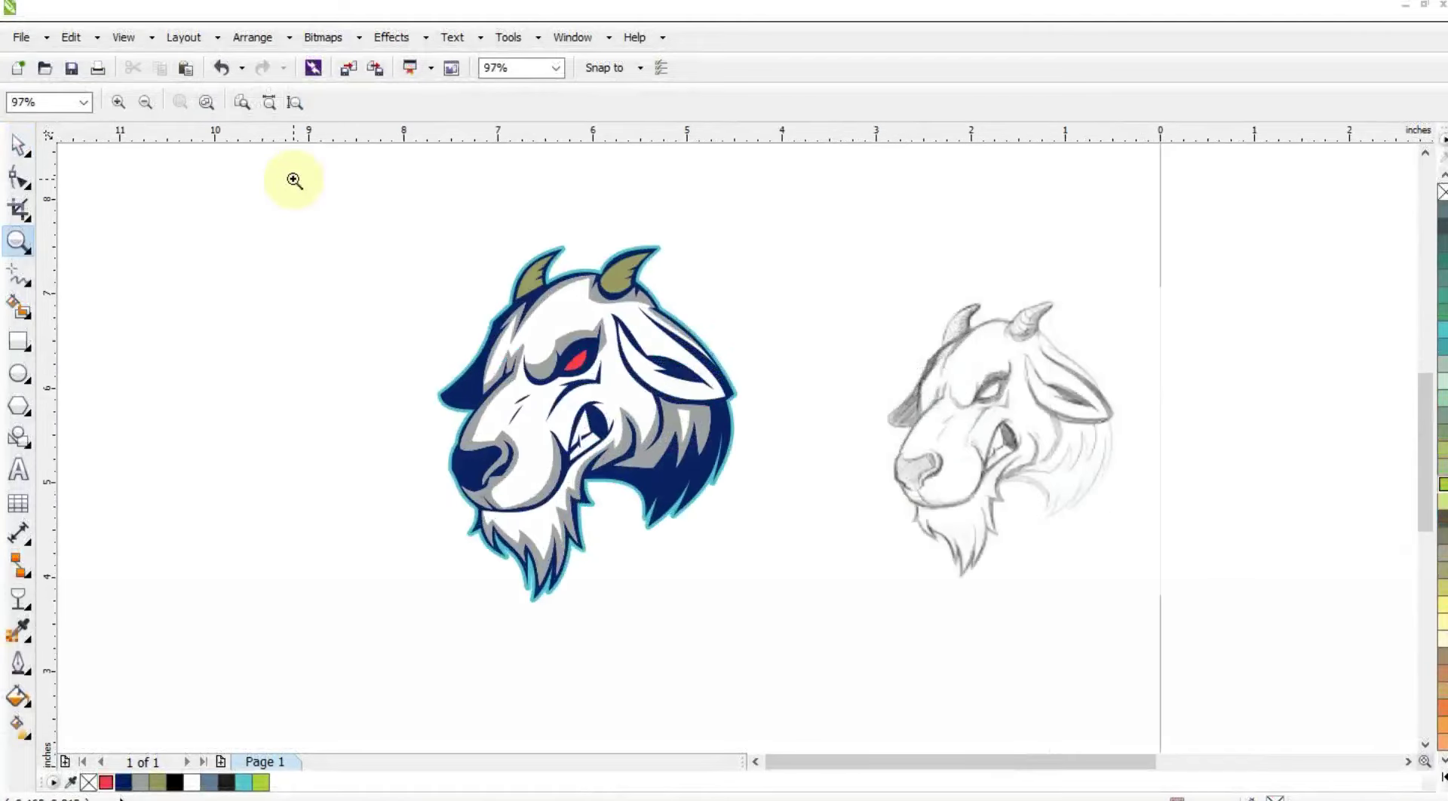